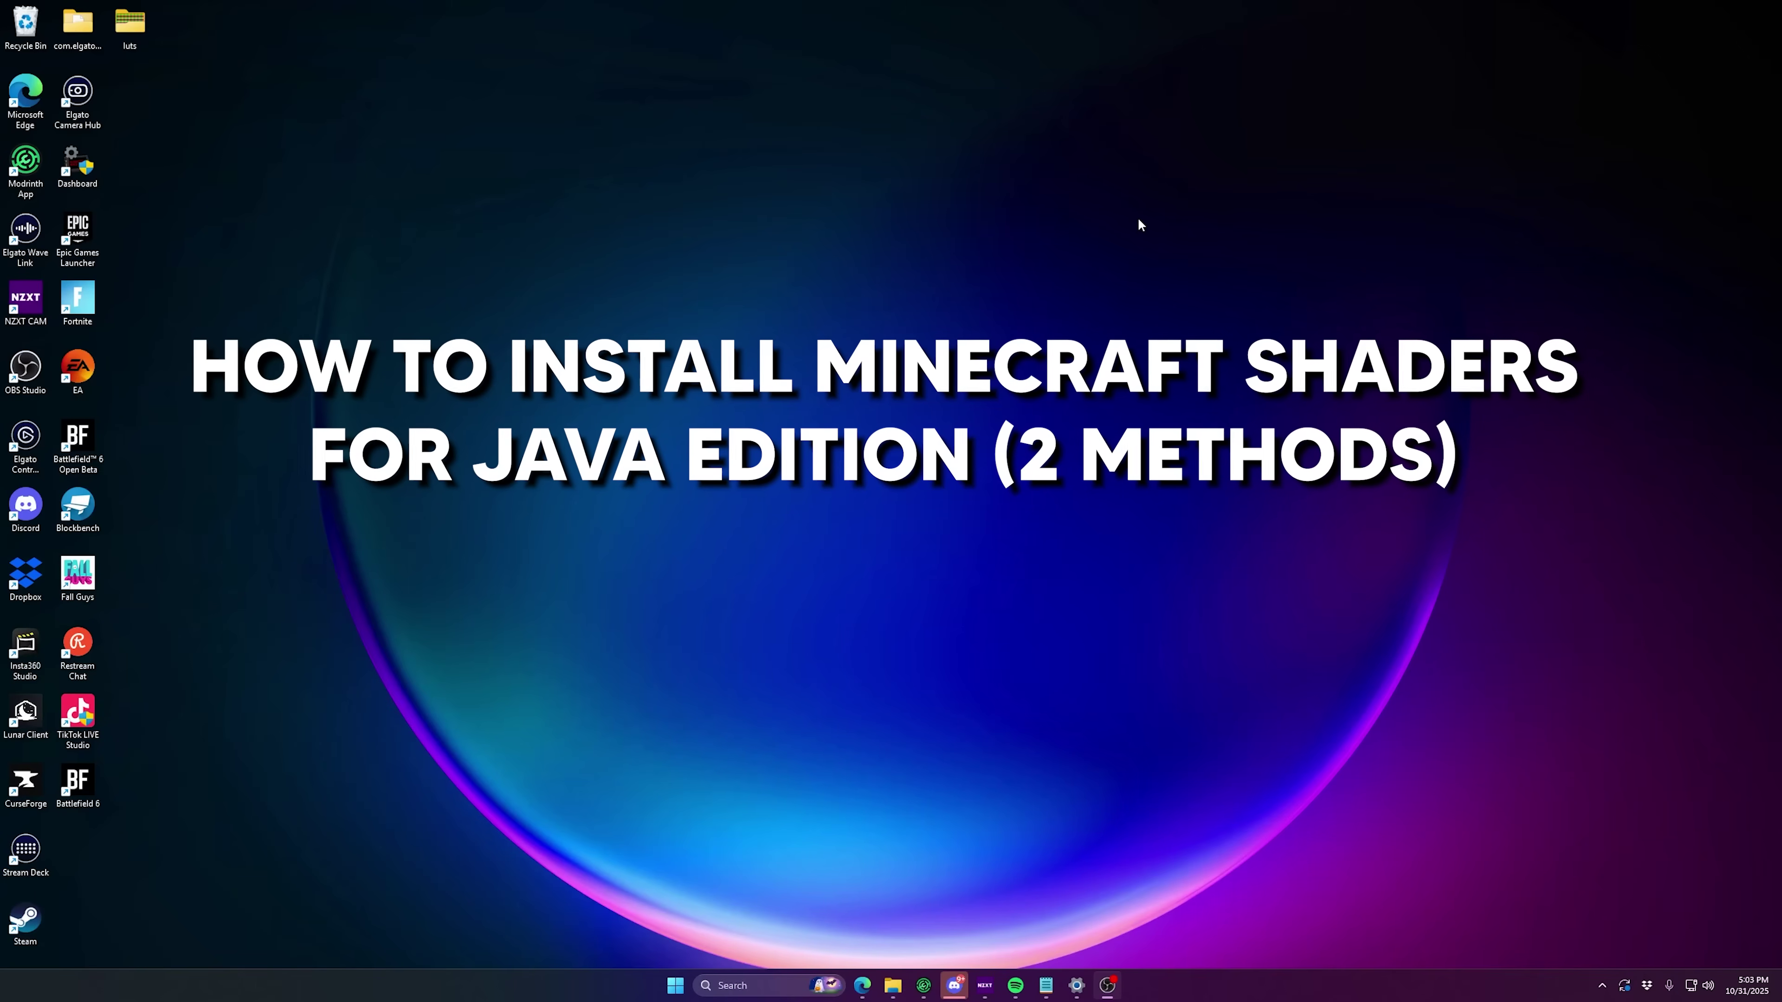
Step: Bring Edge back up and load modrinth.com
left_click_drag(545, 127, 1550, 617)
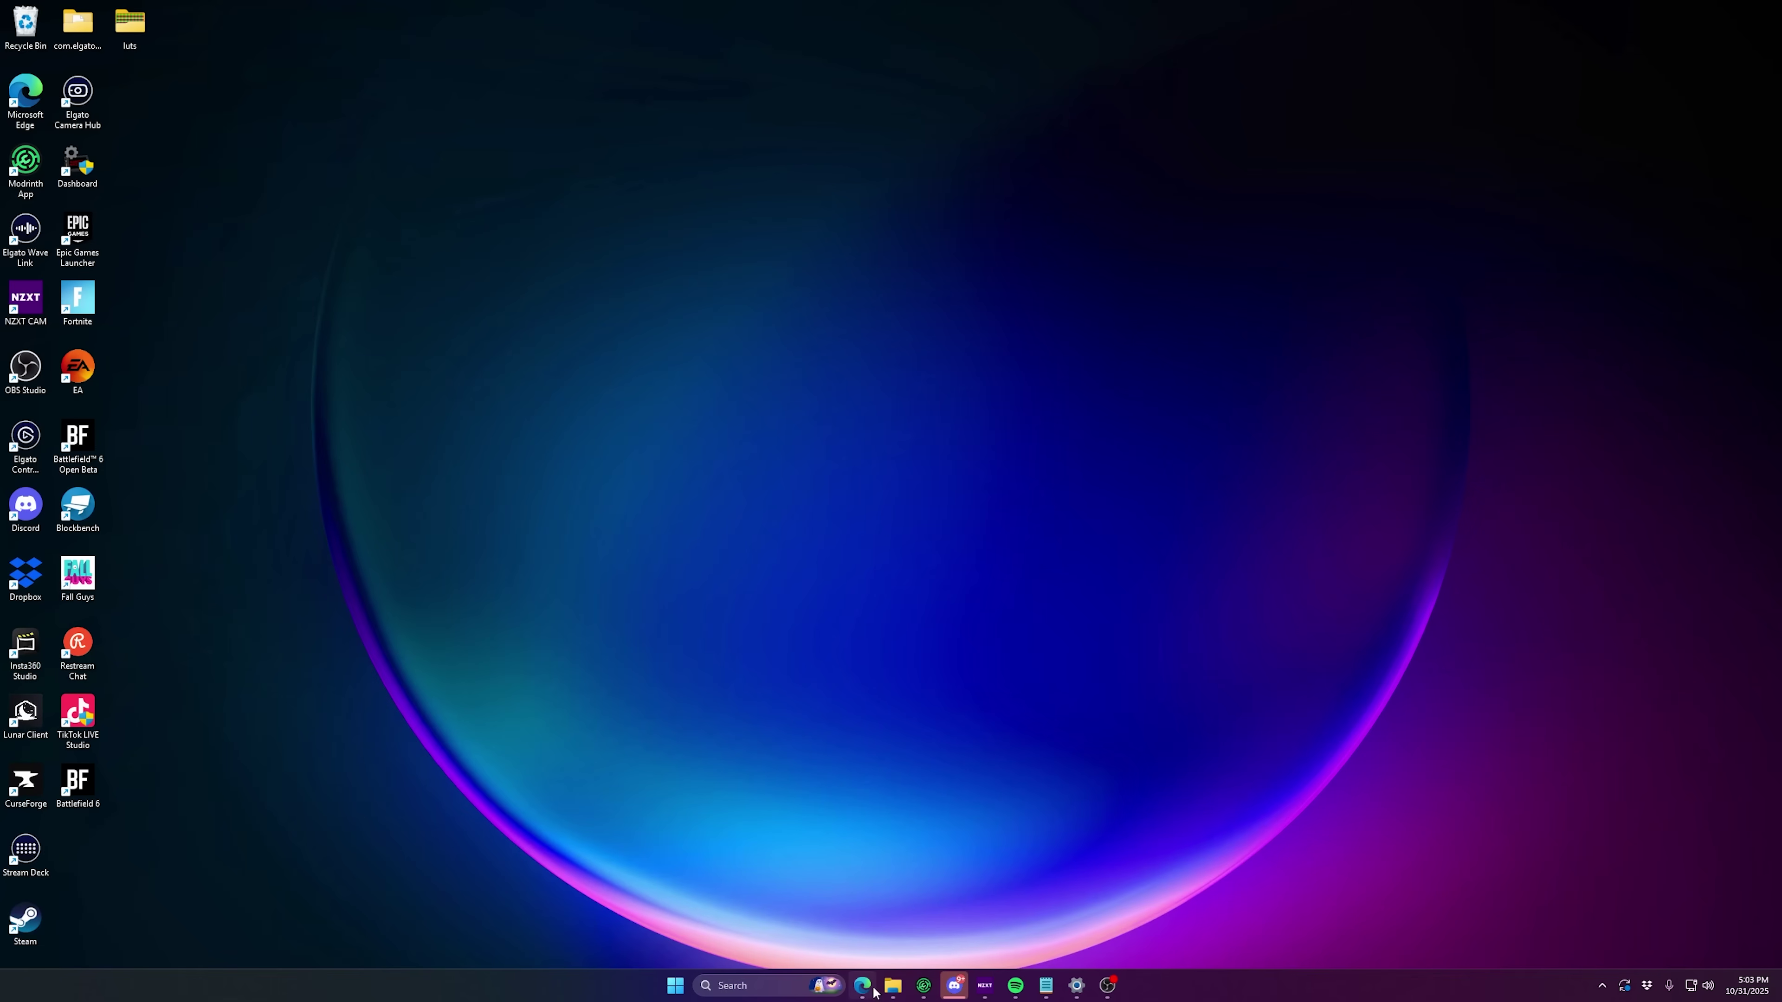
left_click(863, 986)
left_click(598, 112)
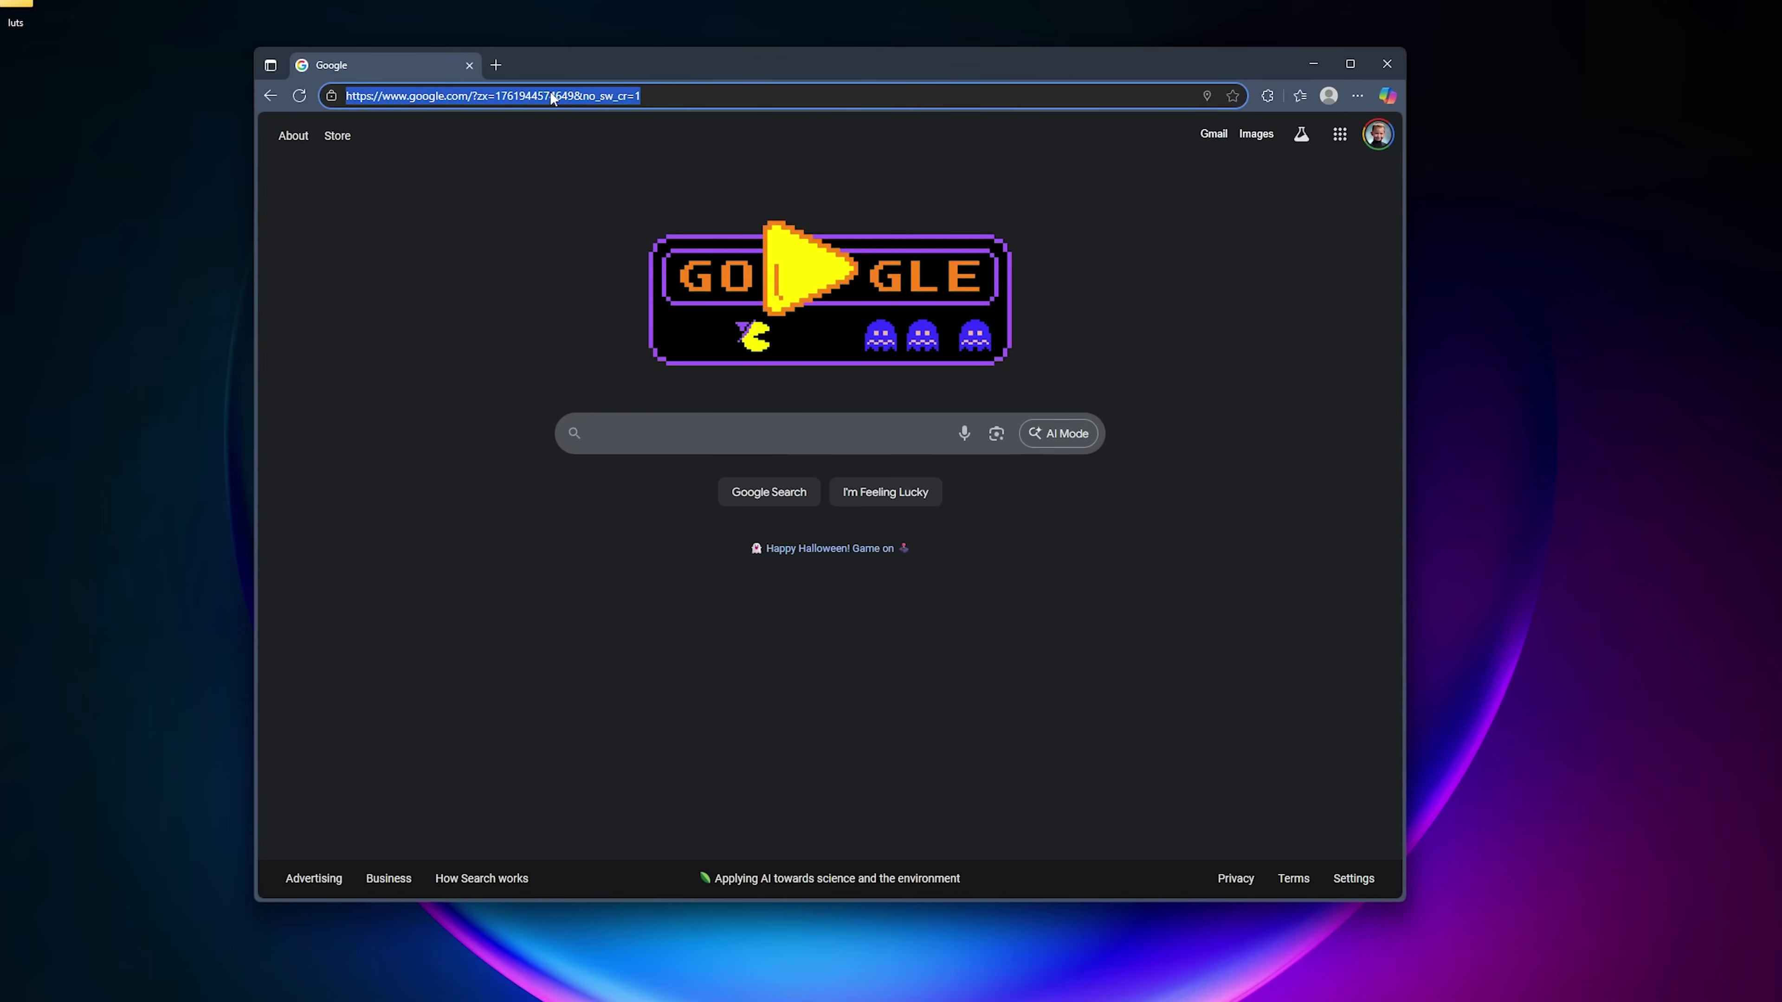
type("modr")
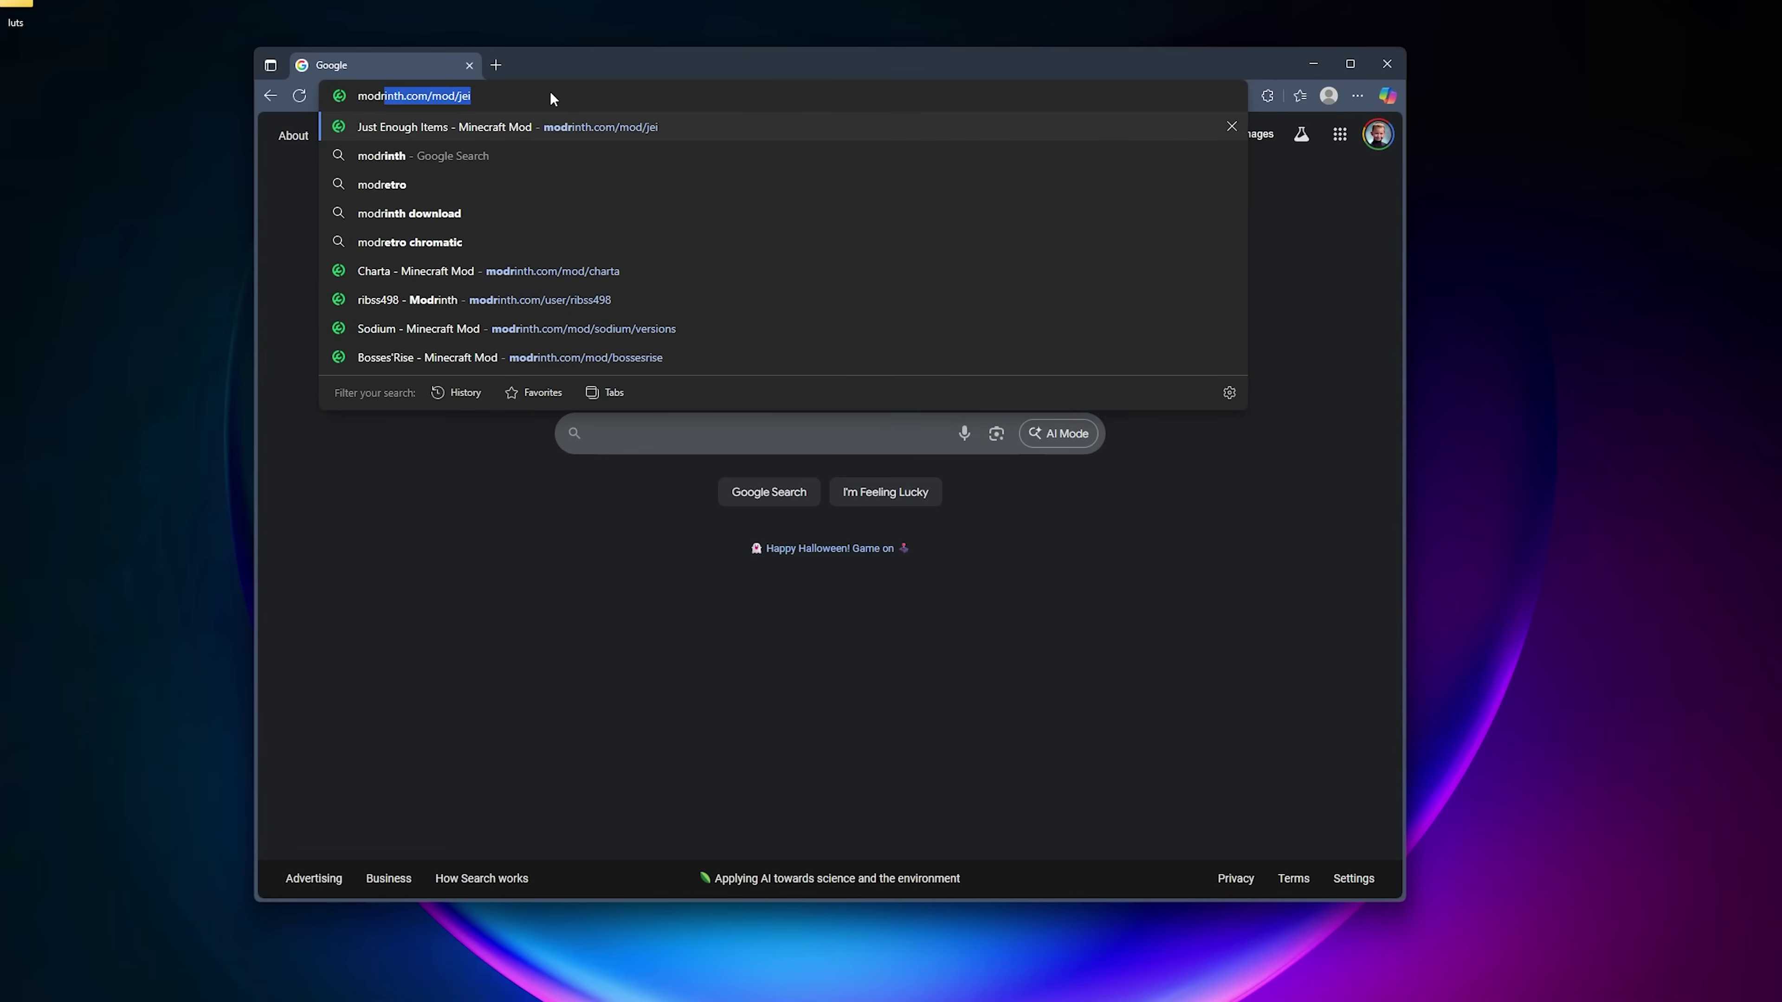
type("inth.com")
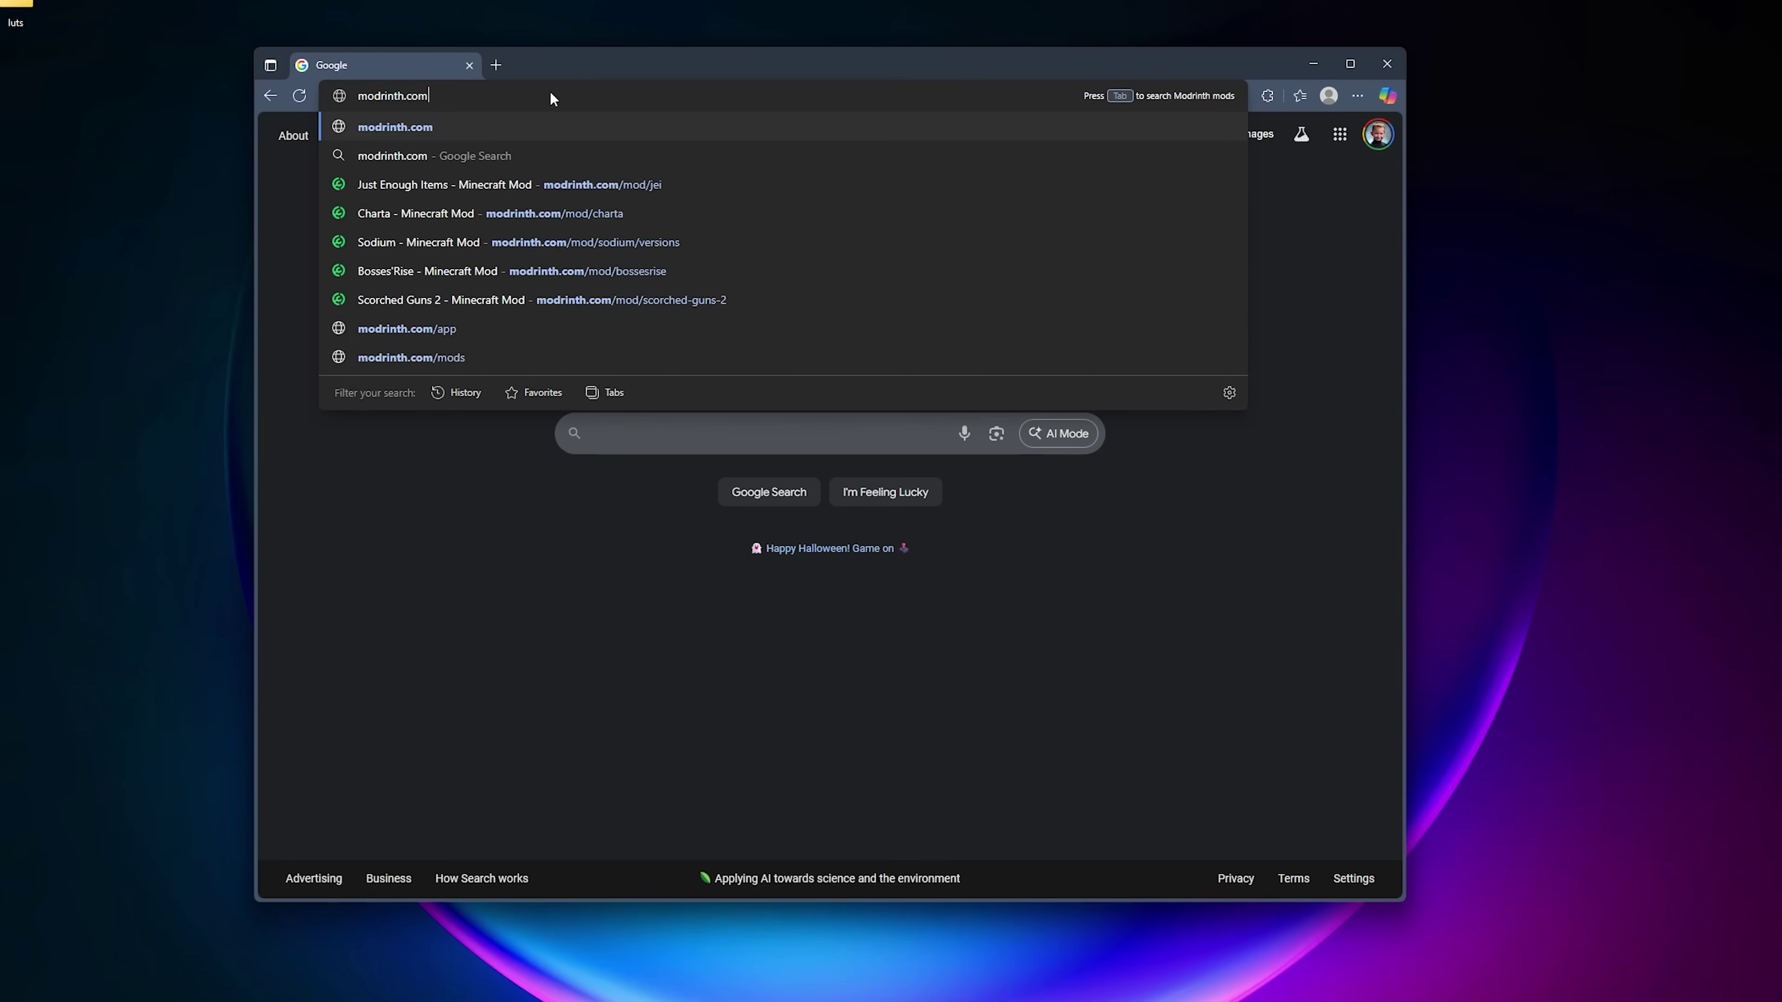
key("Return")
scroll(1035, 390, "down", 3)
scroll(1035, 390, "up", 3)
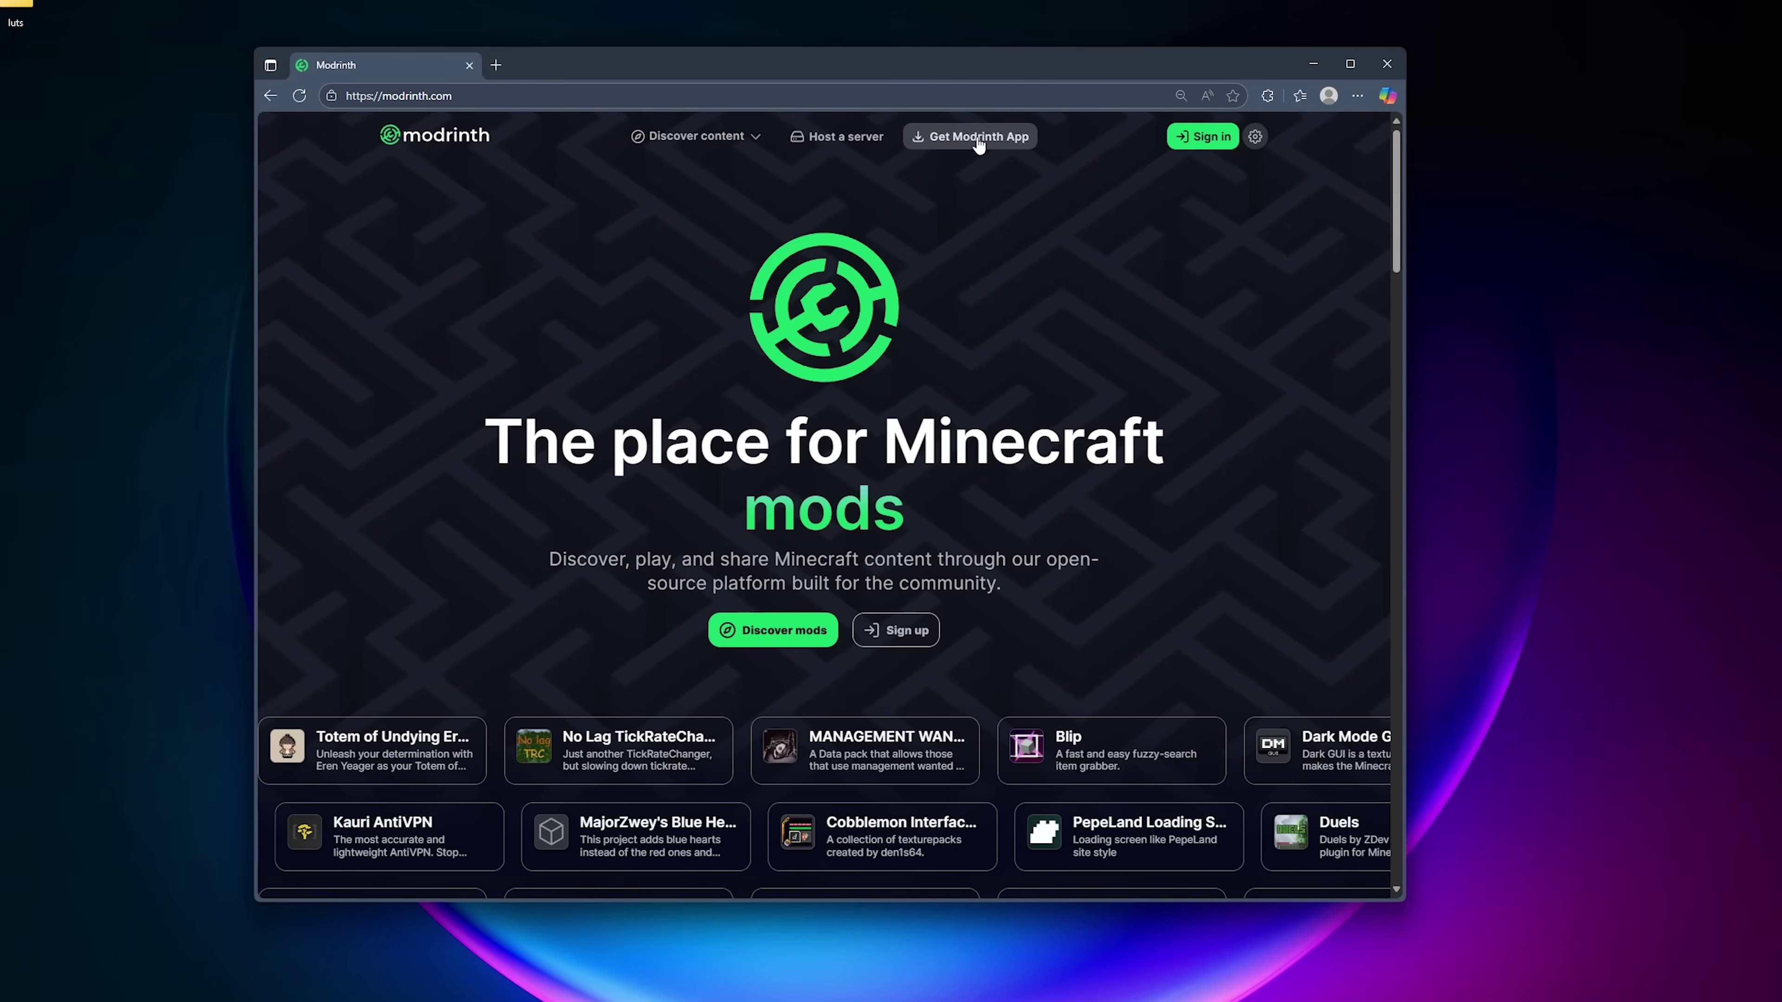
Step: Go to the Get Modrinth App download page, then minimize the browser
left_click(977, 139)
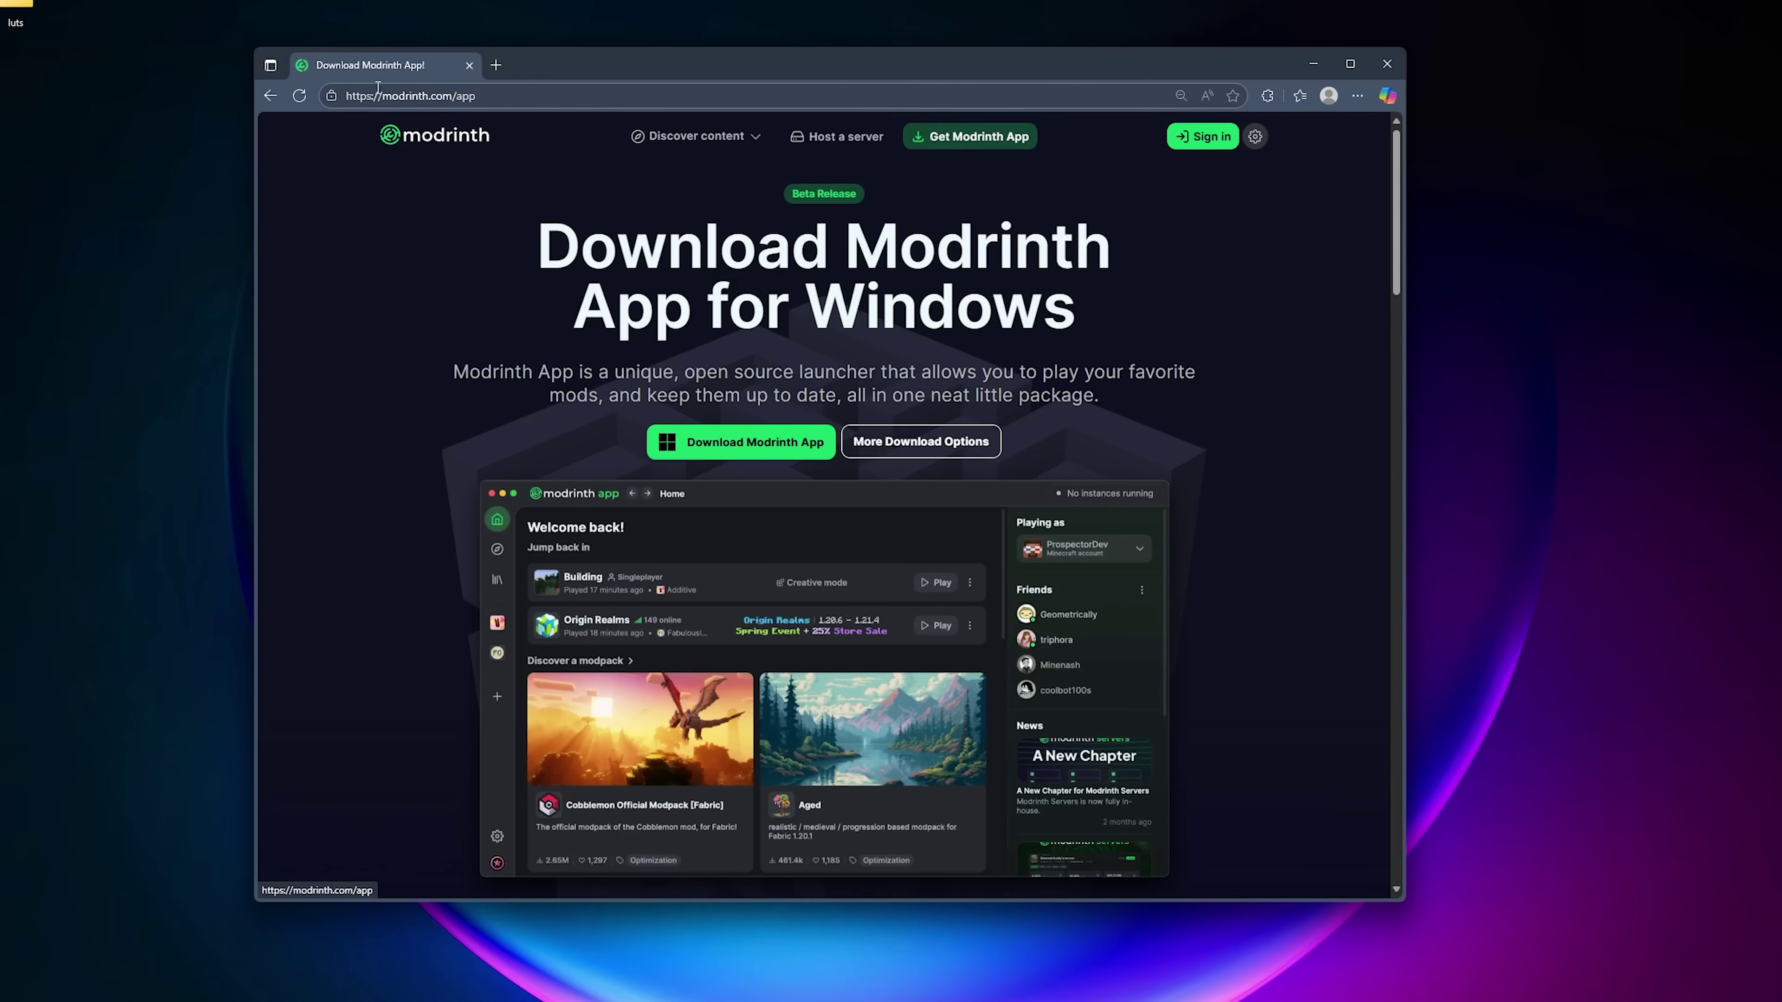
left_click_drag(478, 96, 334, 103)
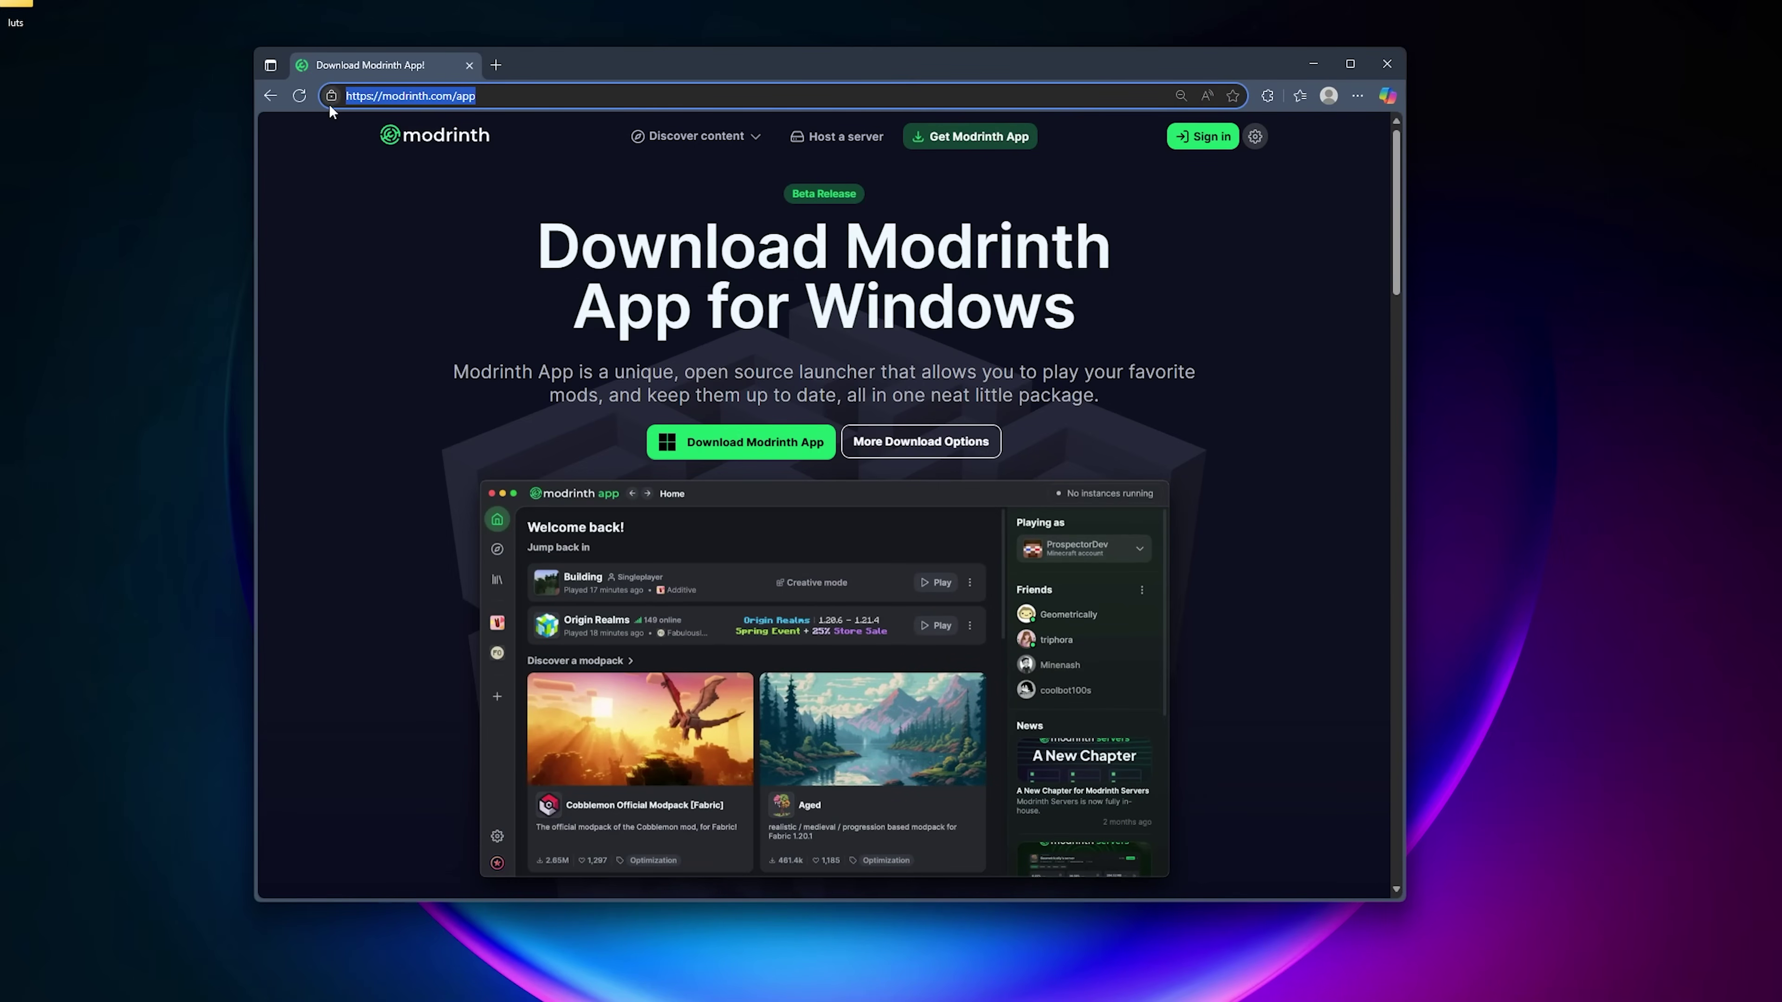
left_click(419, 225)
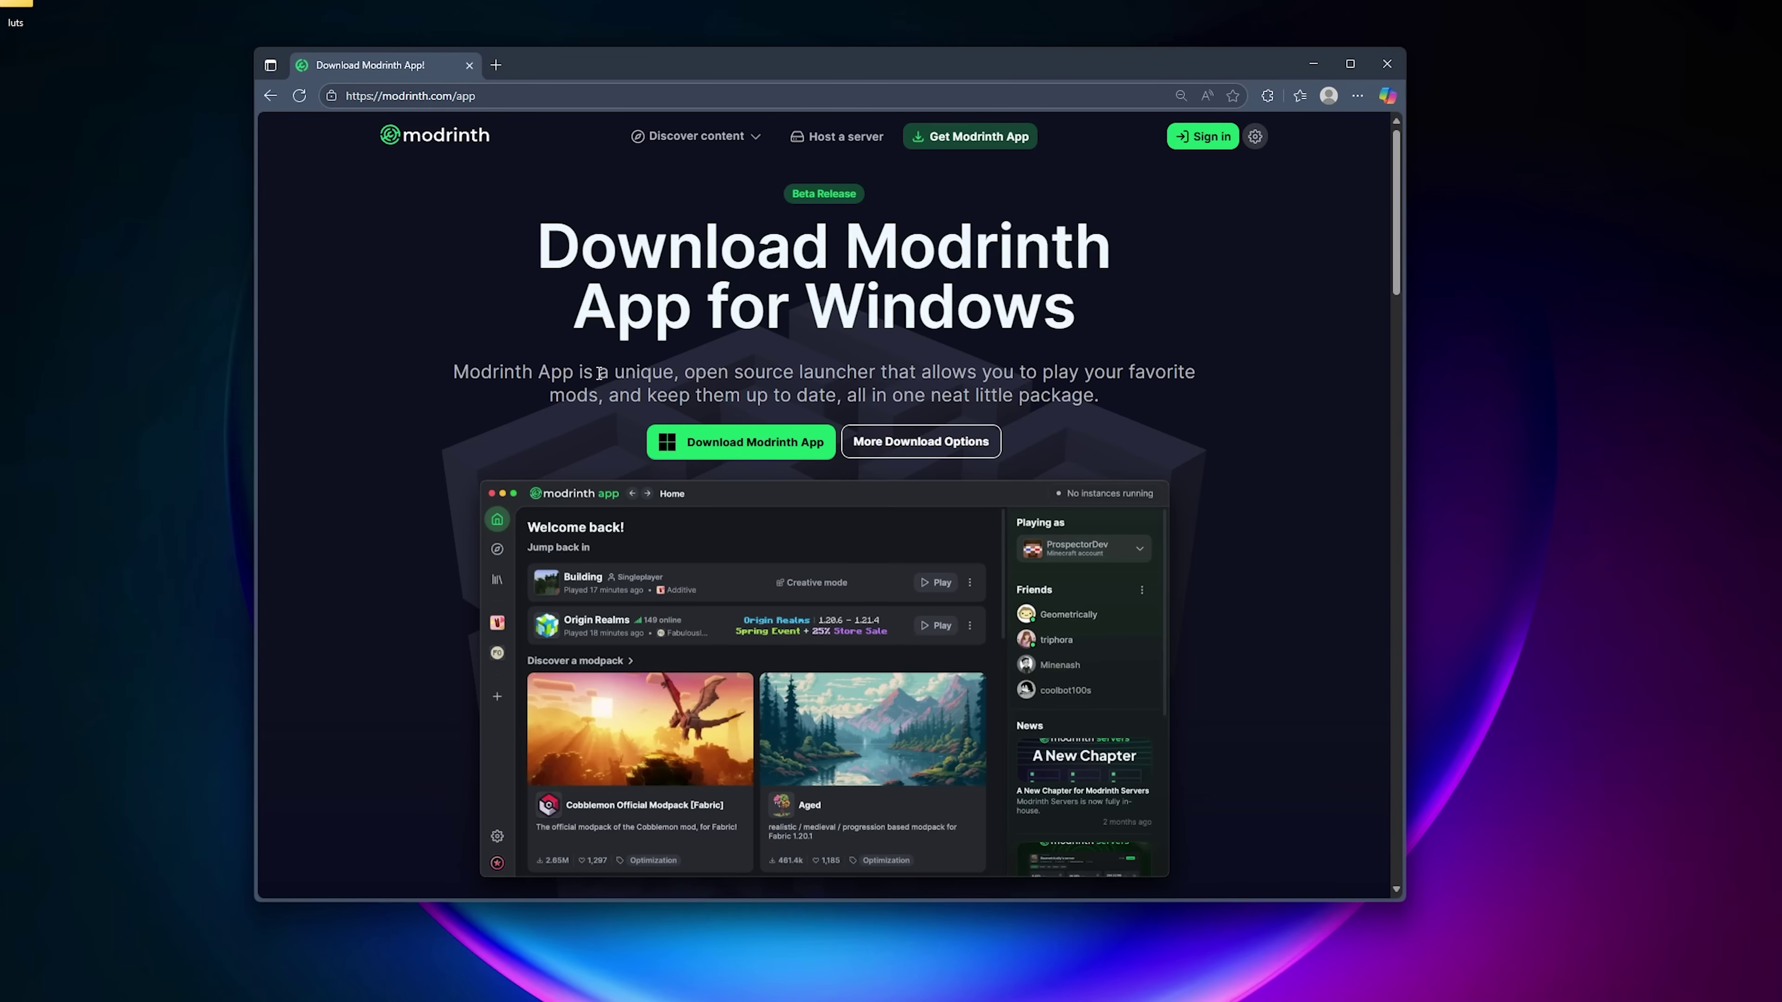
scroll(1053, 656, "down", 4)
scroll(1054, 656, "up", 4)
left_click(1313, 63)
Step: Launch Modrinth App, look over its Home page, and switch to the Discover modpacks page
left_click(967, 996)
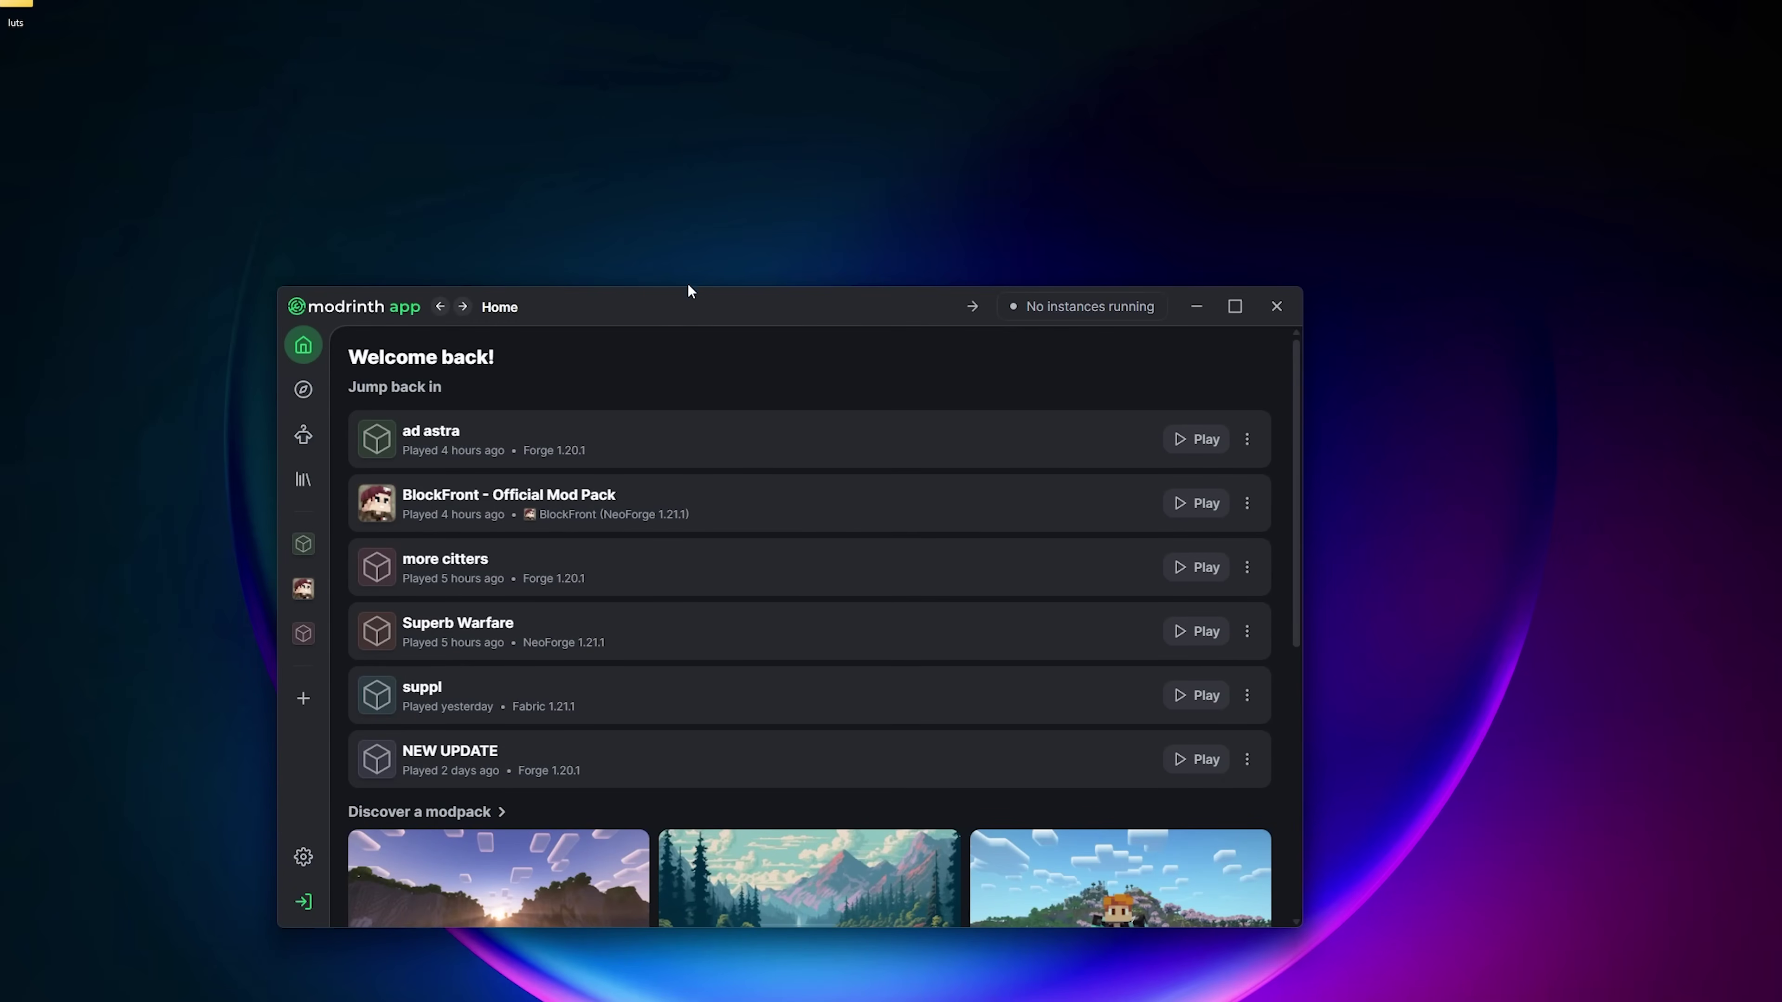
left_click_drag(688, 291, 844, 110)
scroll(1122, 505, "down", 5)
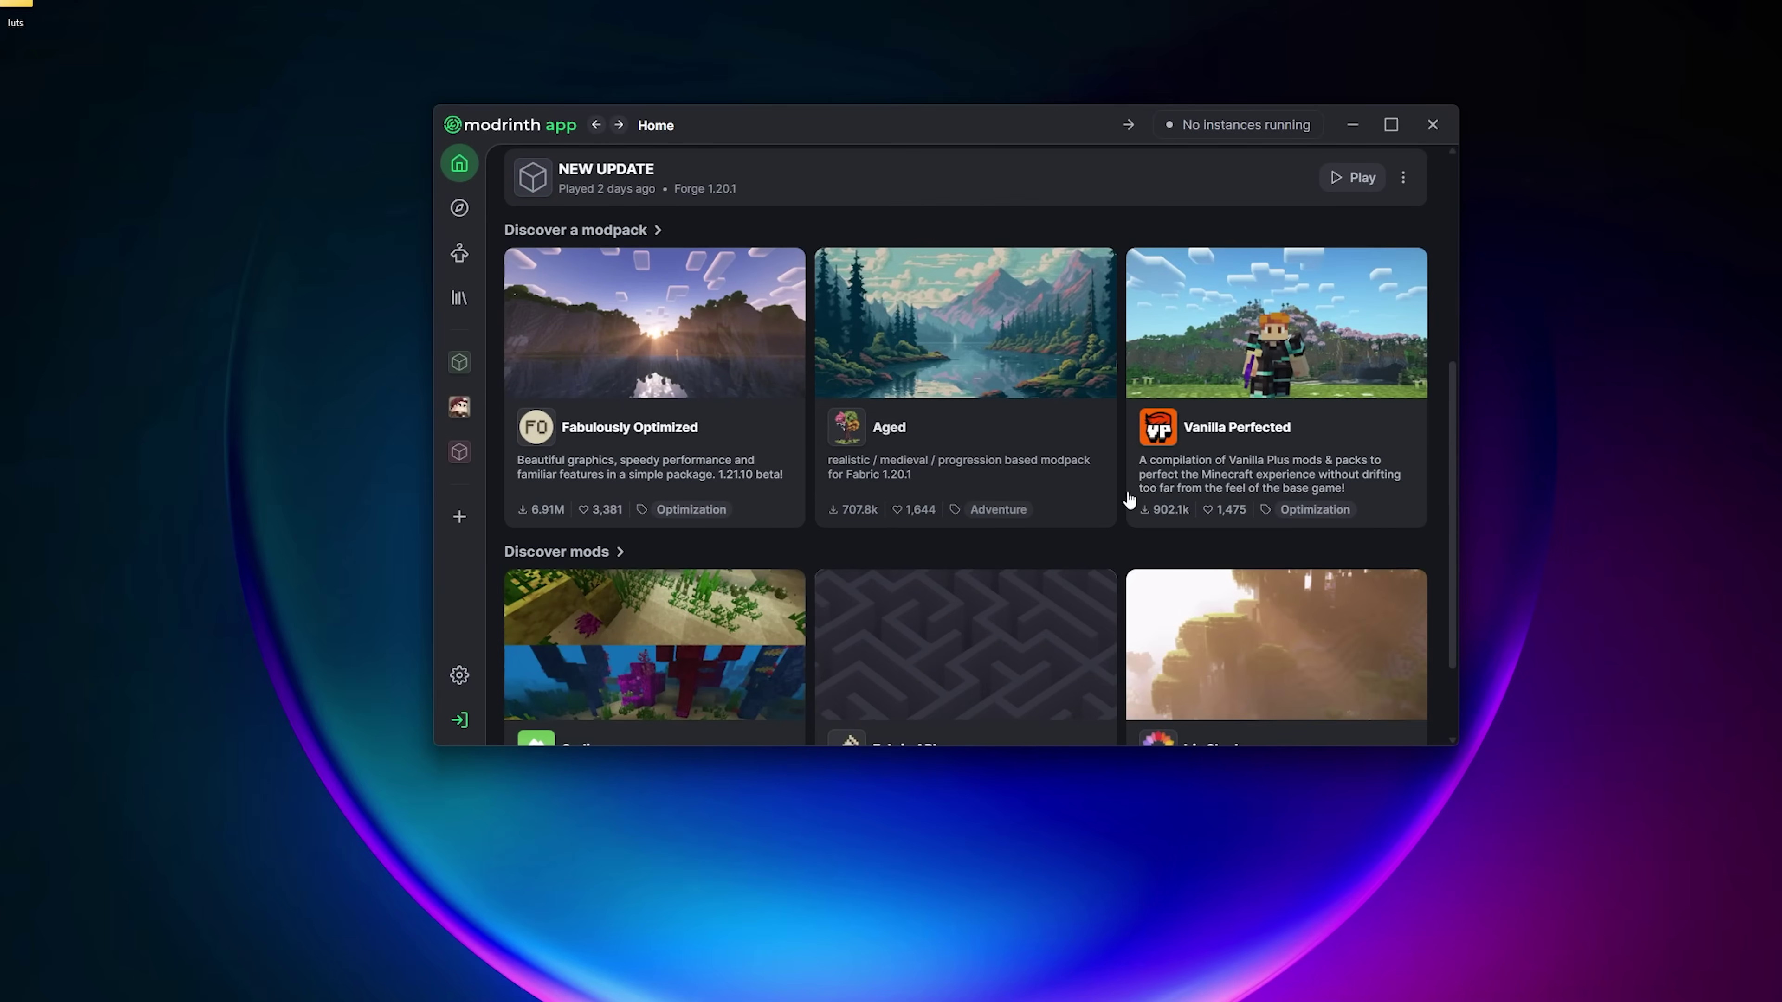
scroll(767, 410, "up", 5)
scroll(874, 316, "down", 7)
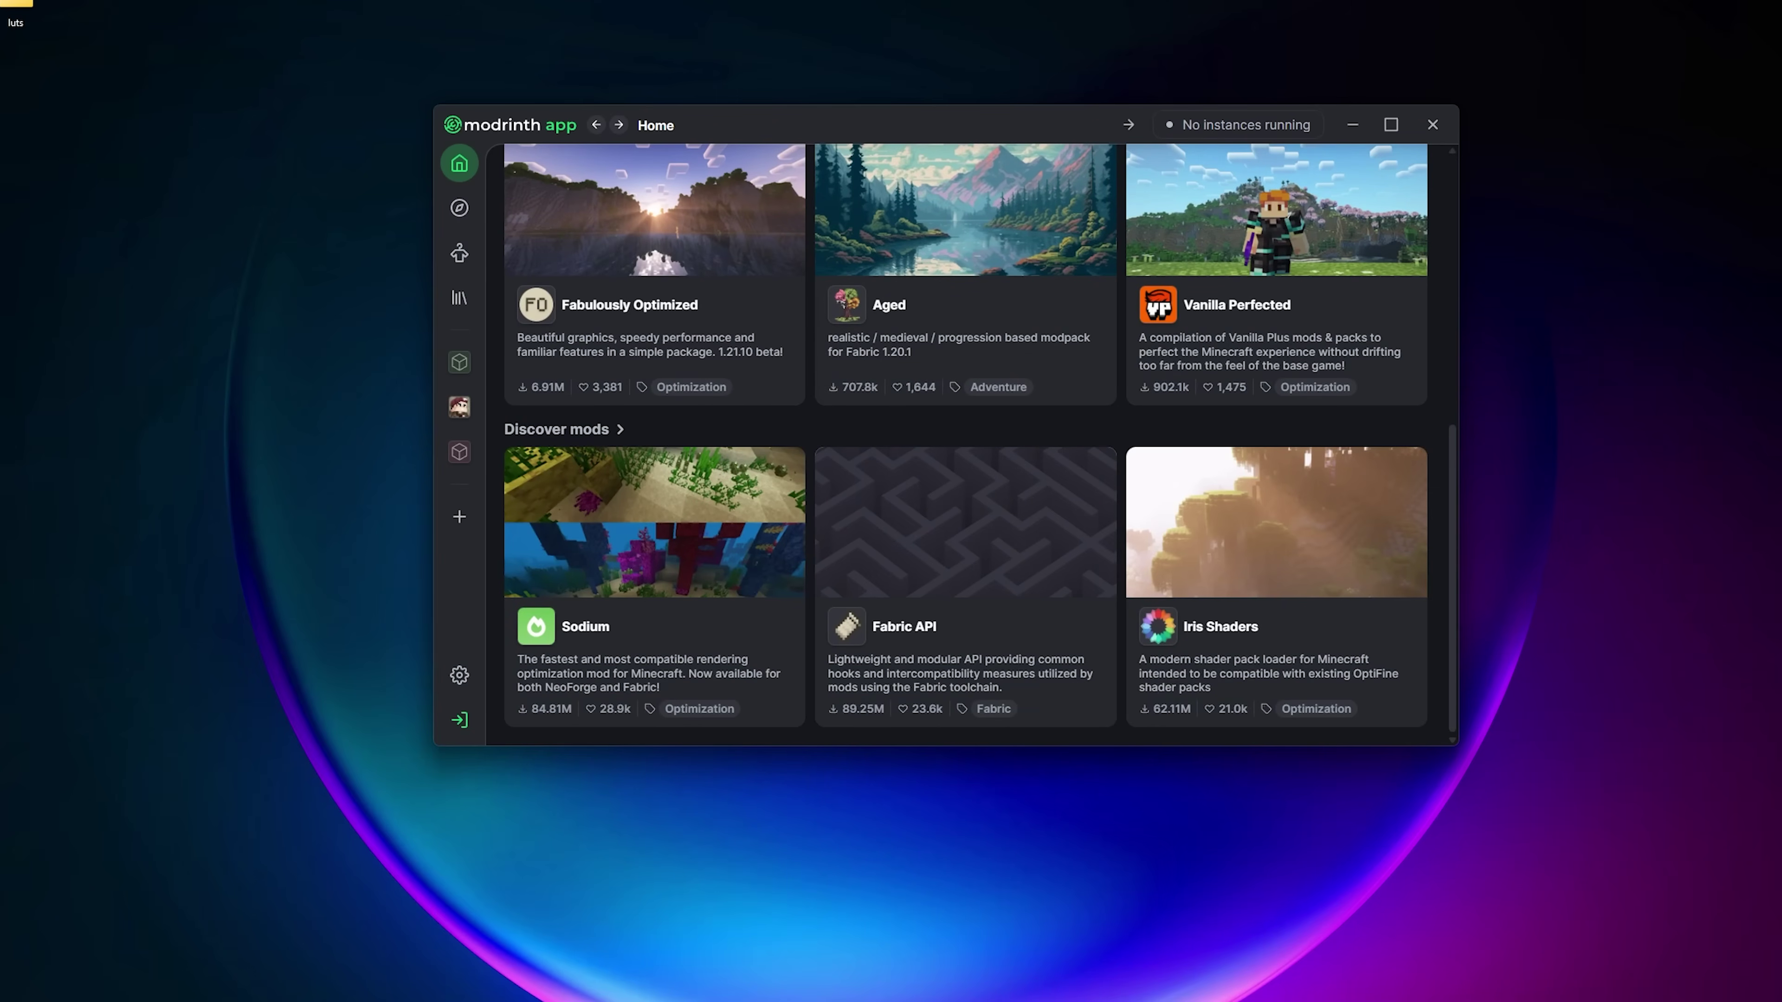
scroll(996, 407, "up", 1)
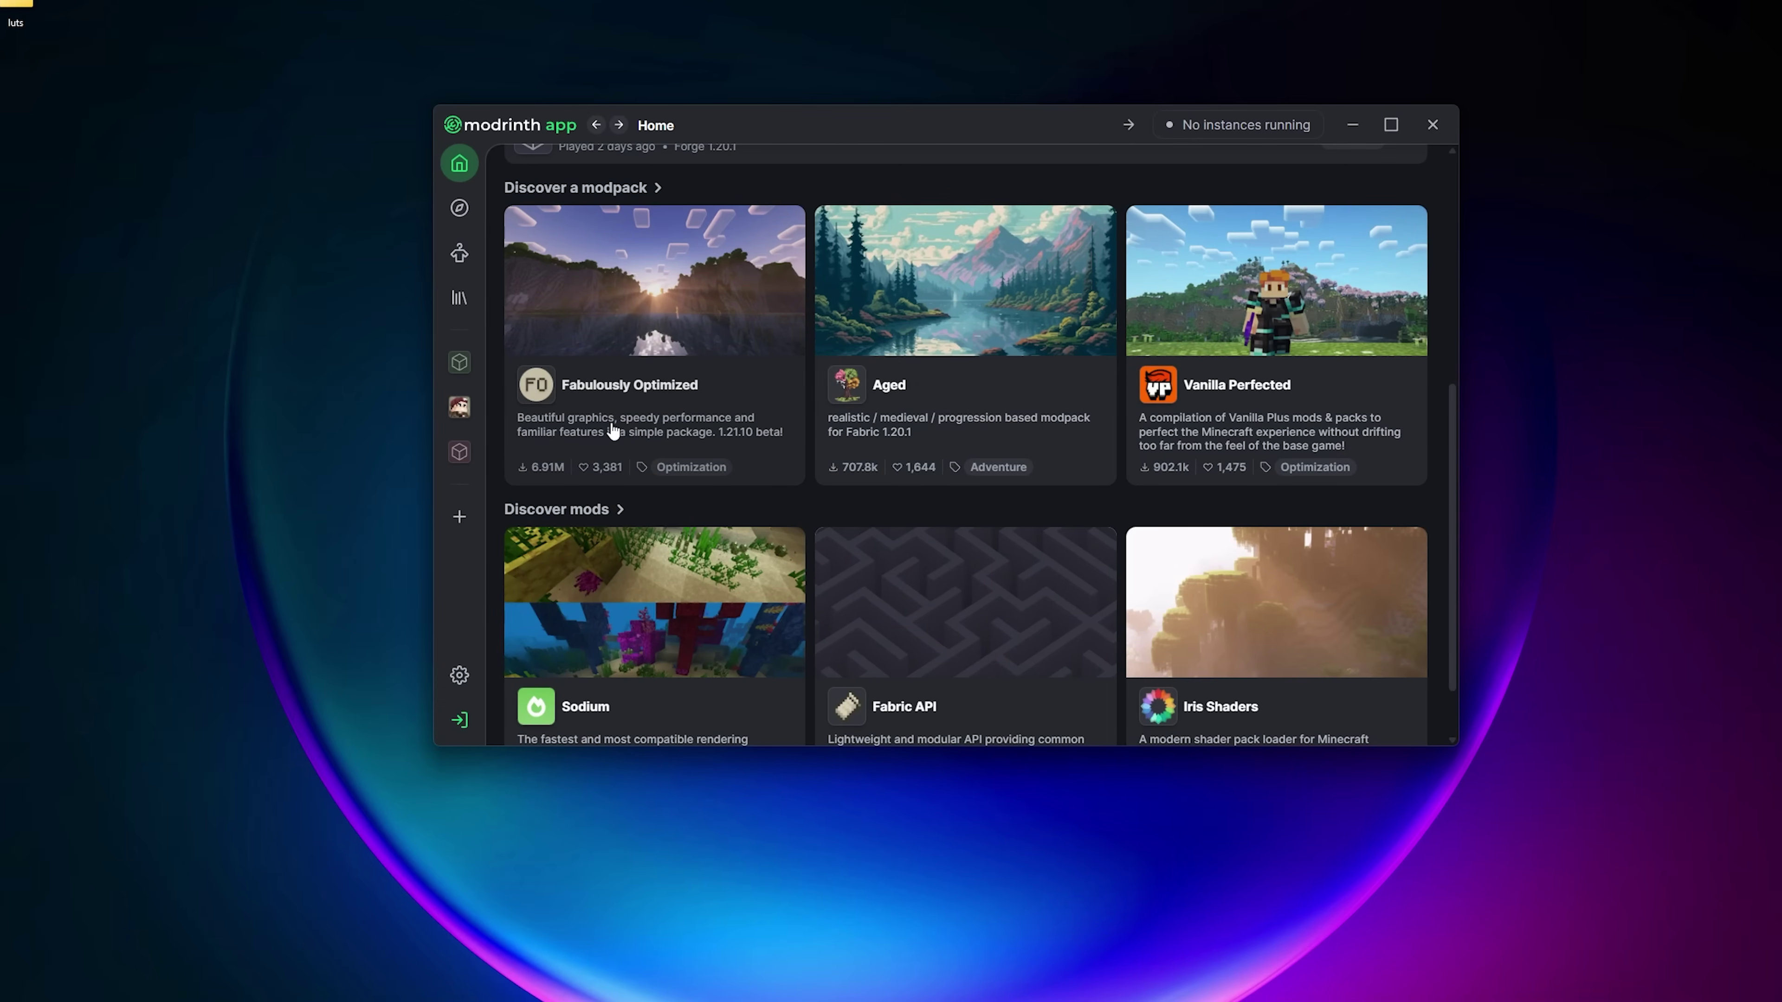
left_click(459, 208)
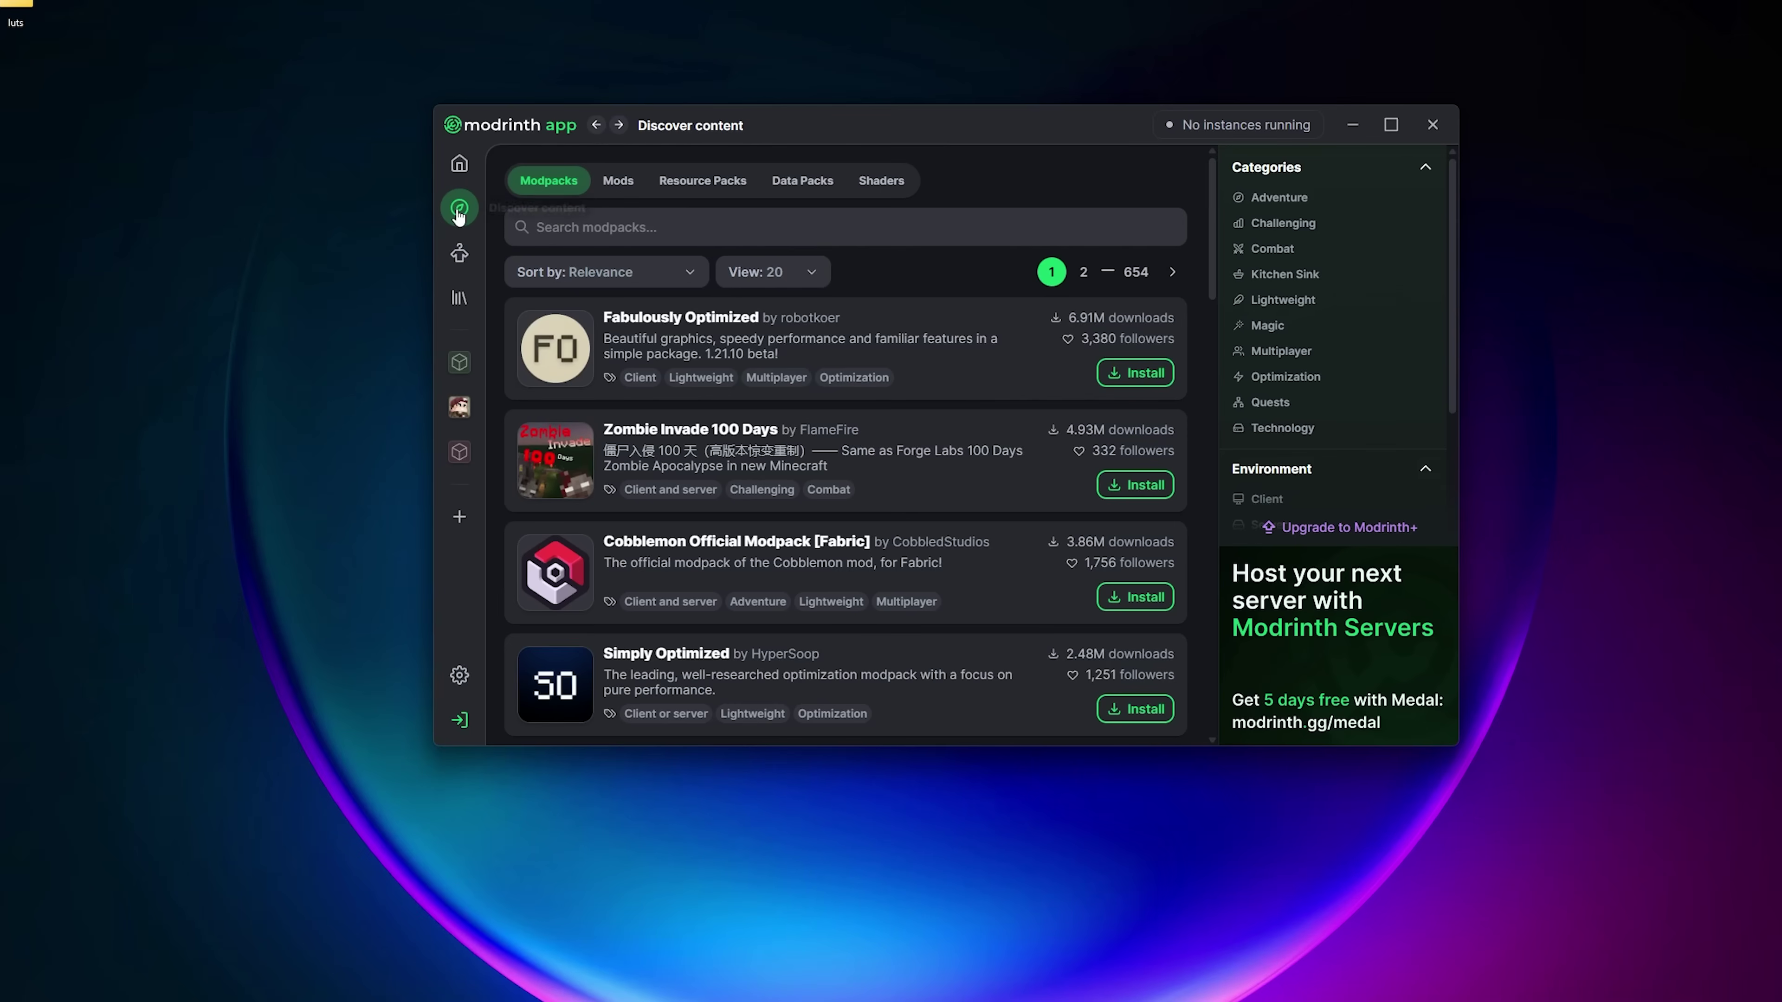
Step: Search the Mods list for 'iris'
left_click(613, 184)
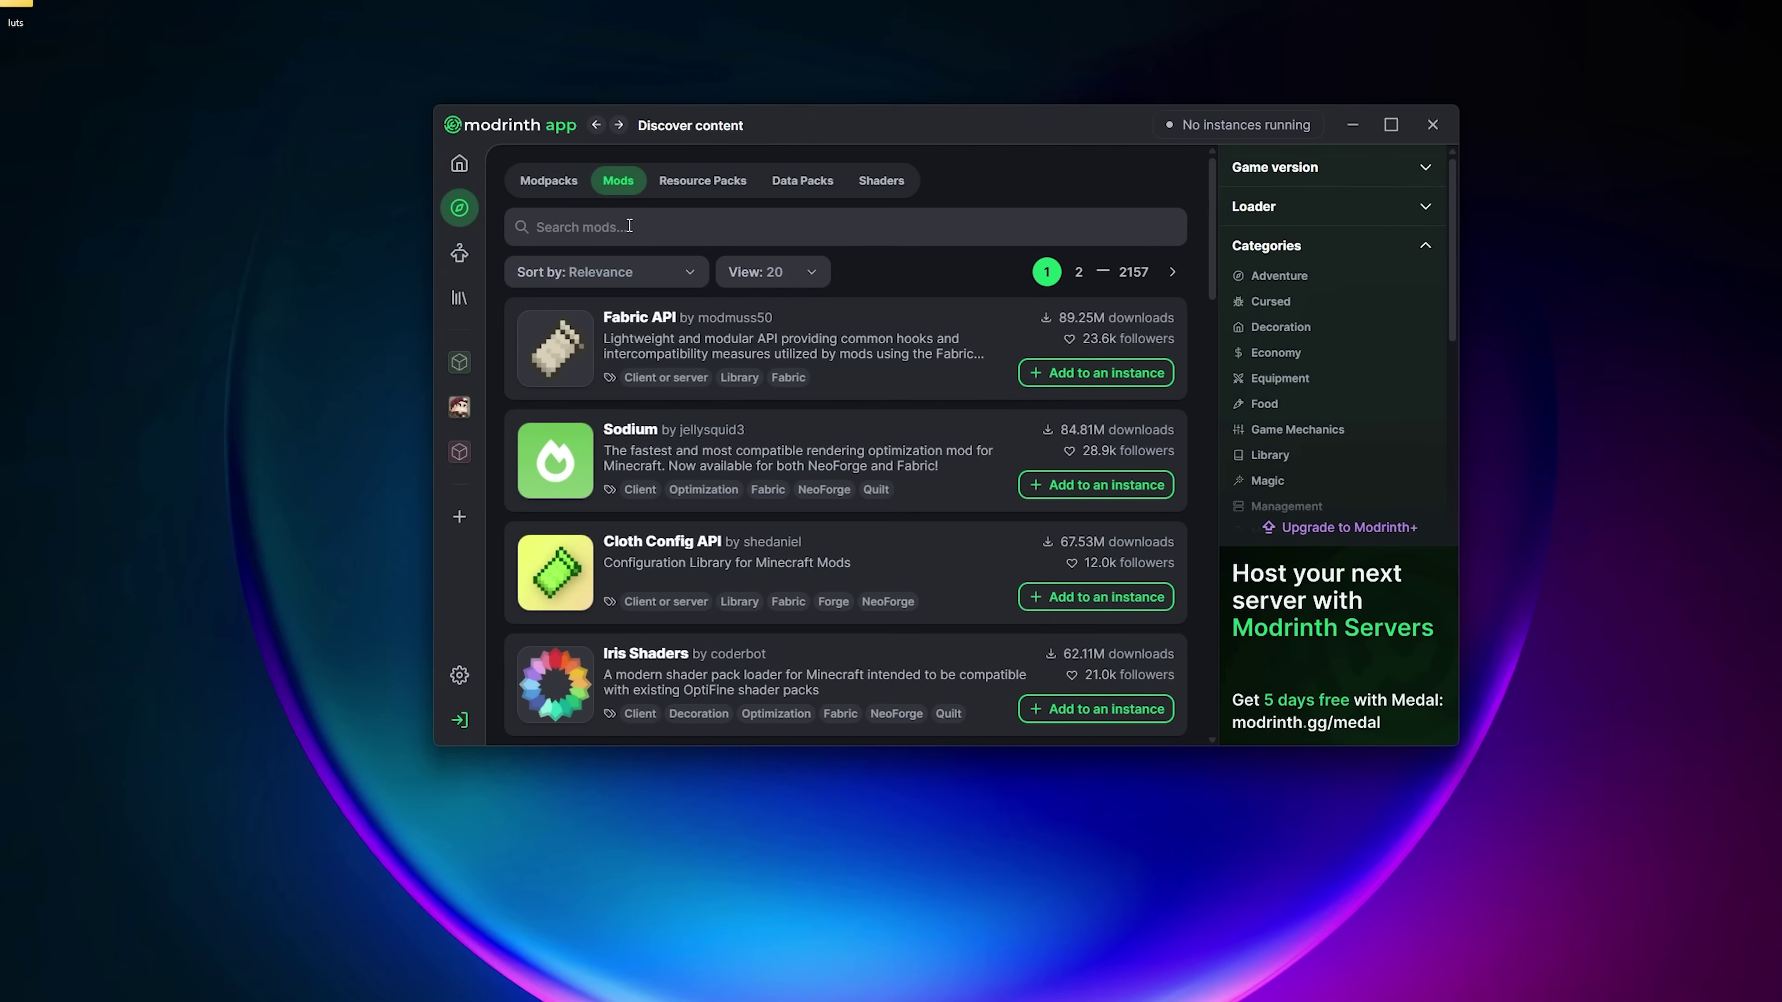
left_click(643, 223)
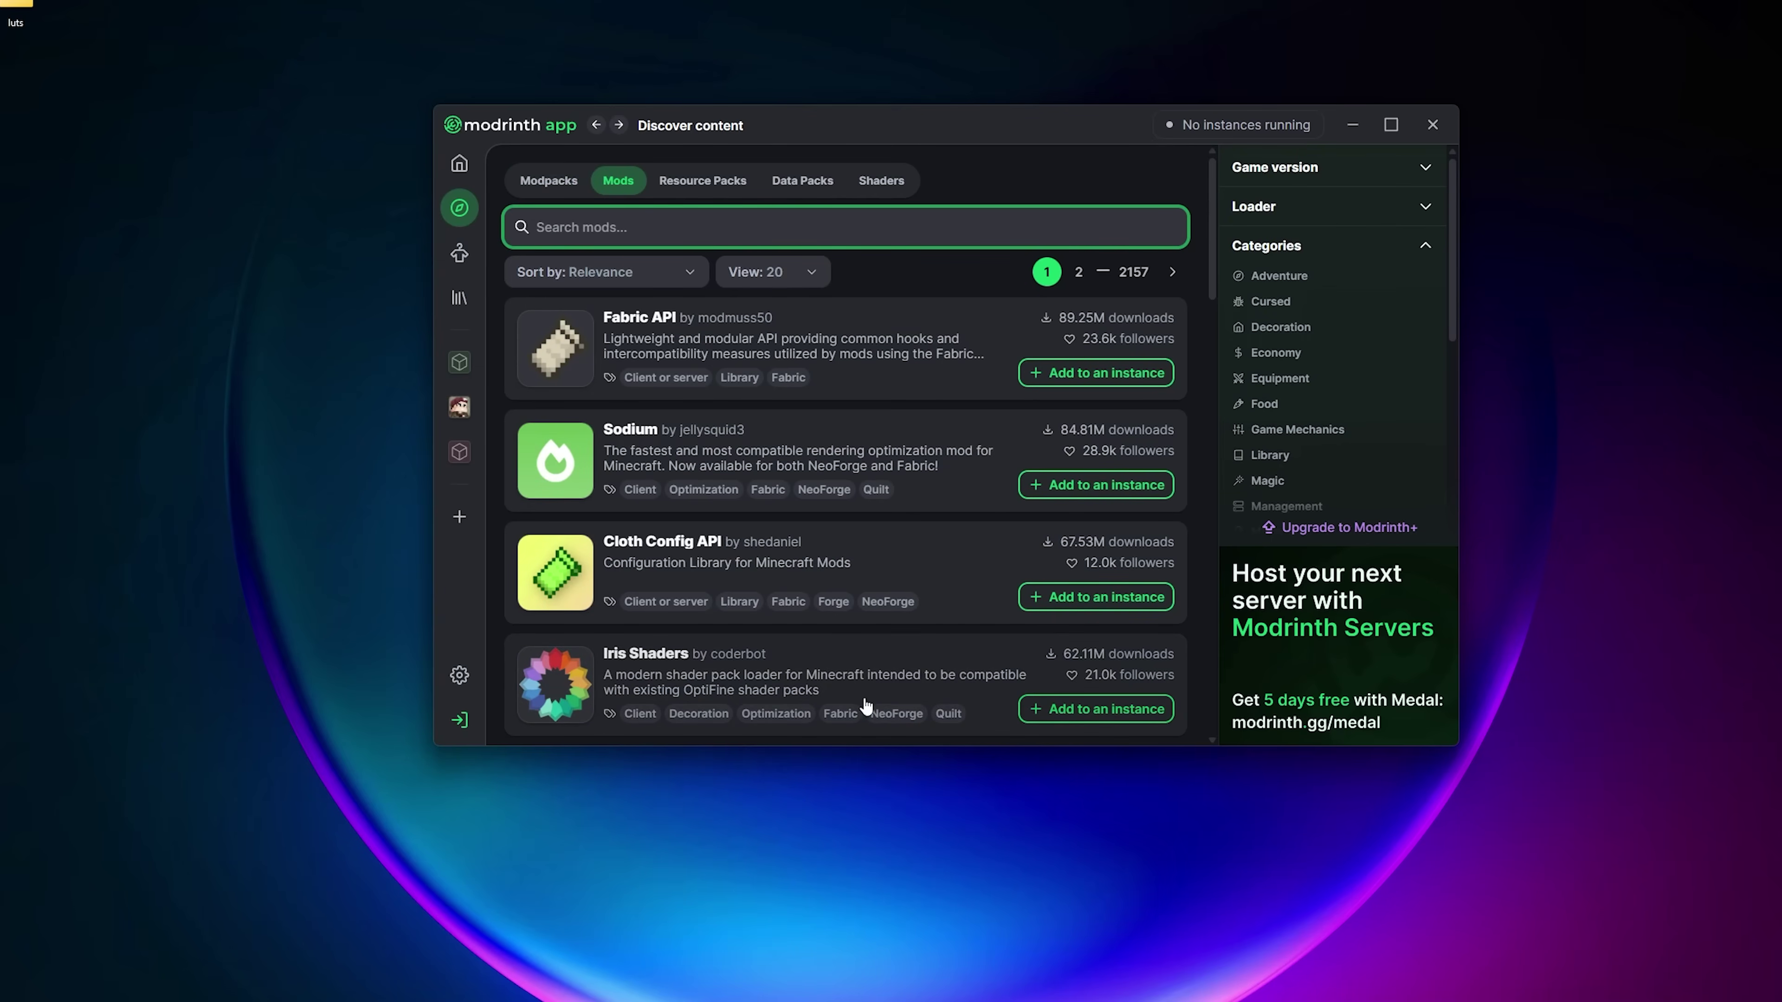
type("iris")
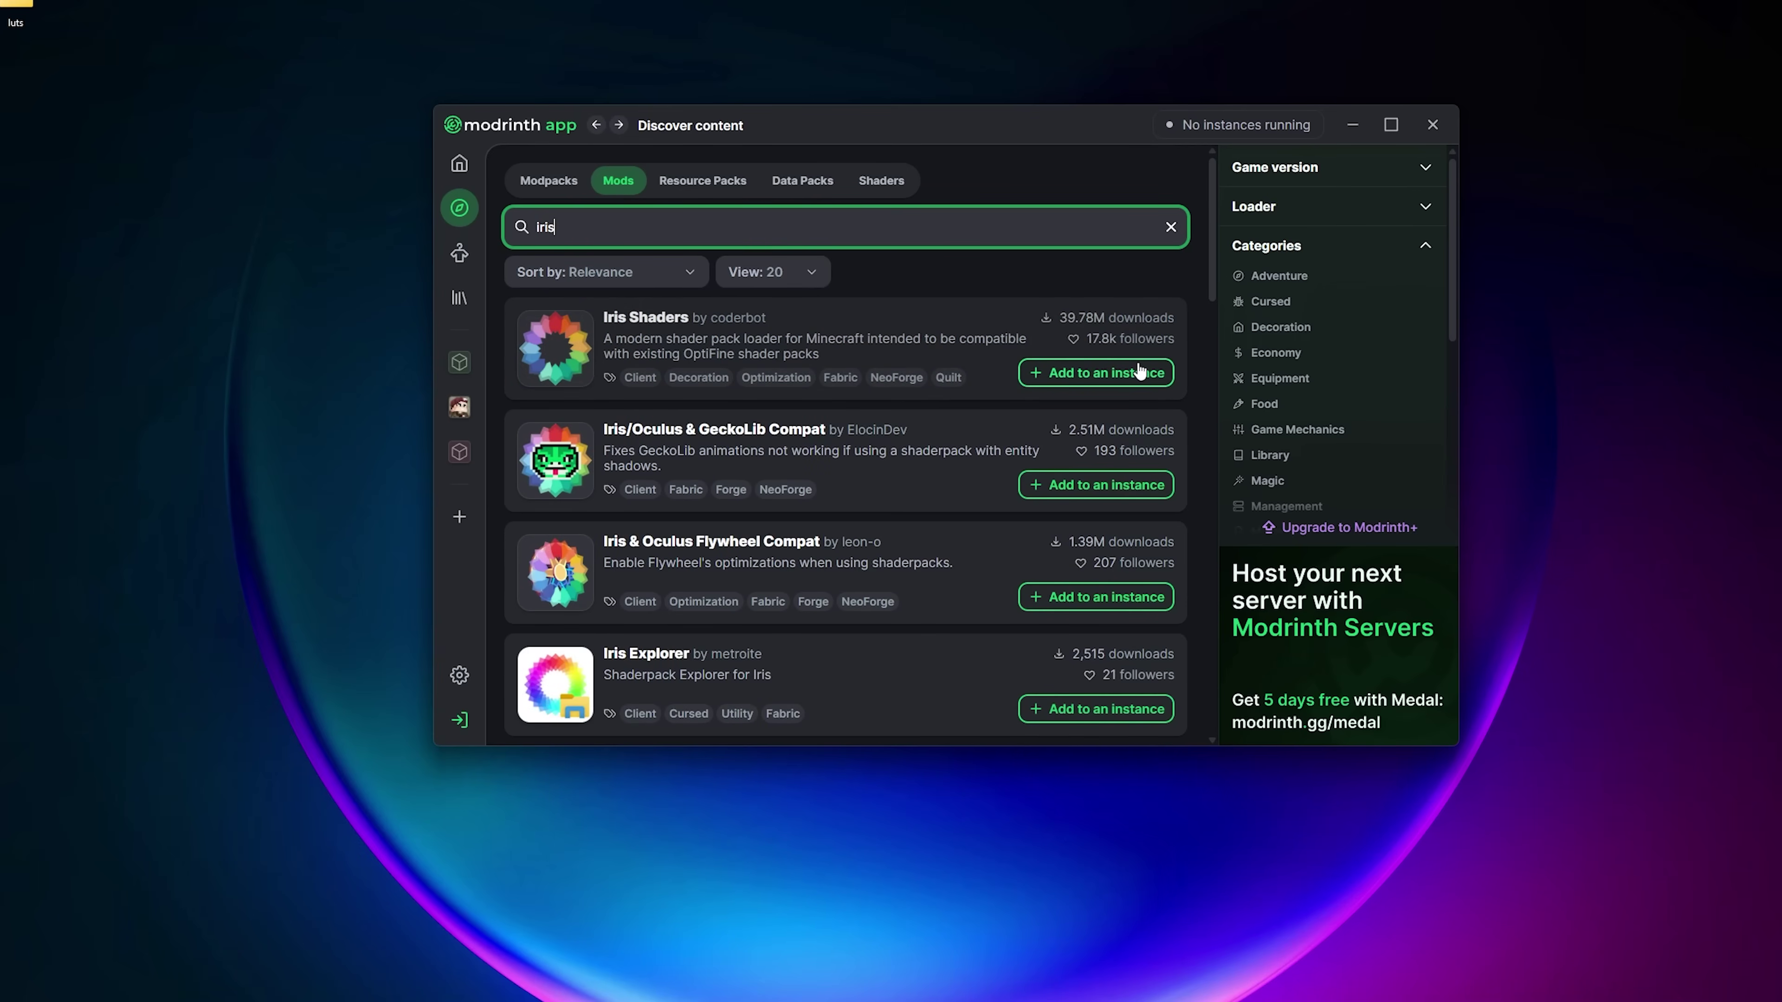
Step: Add Iris Shaders to a new instance named 'Shaders!!!'
left_click(1079, 381)
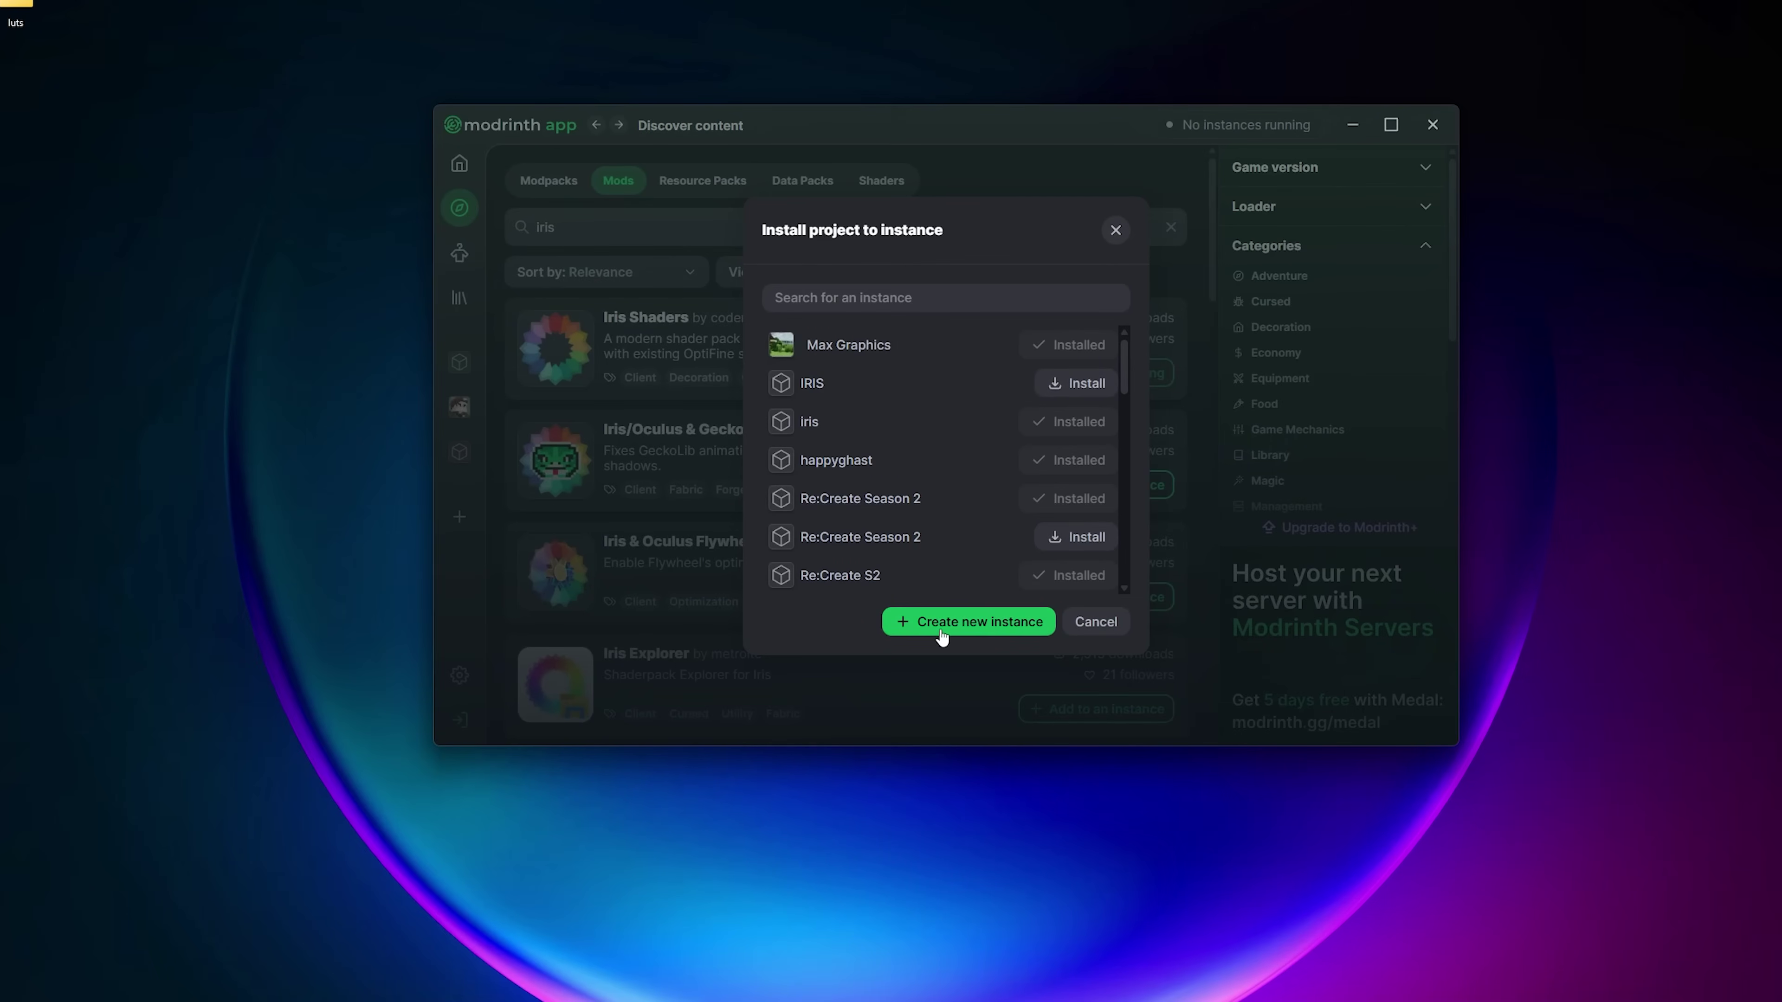
left_click(955, 625)
left_click(1029, 530)
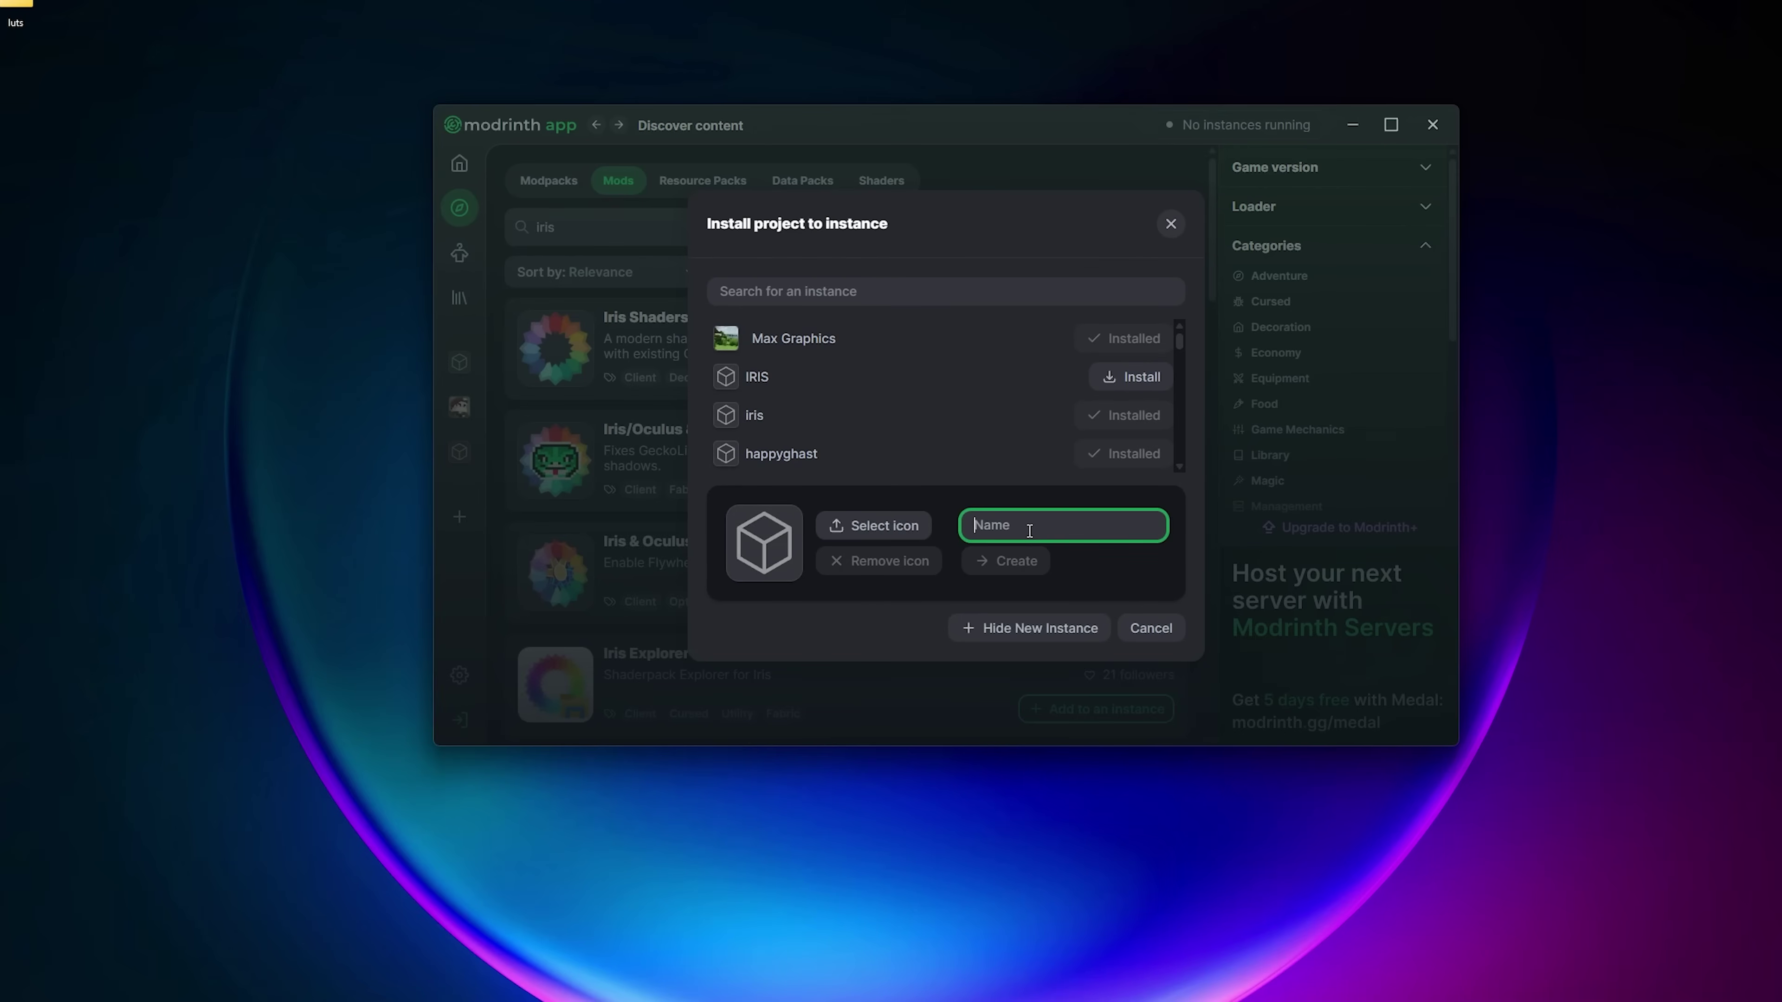
type("Shaders!!!")
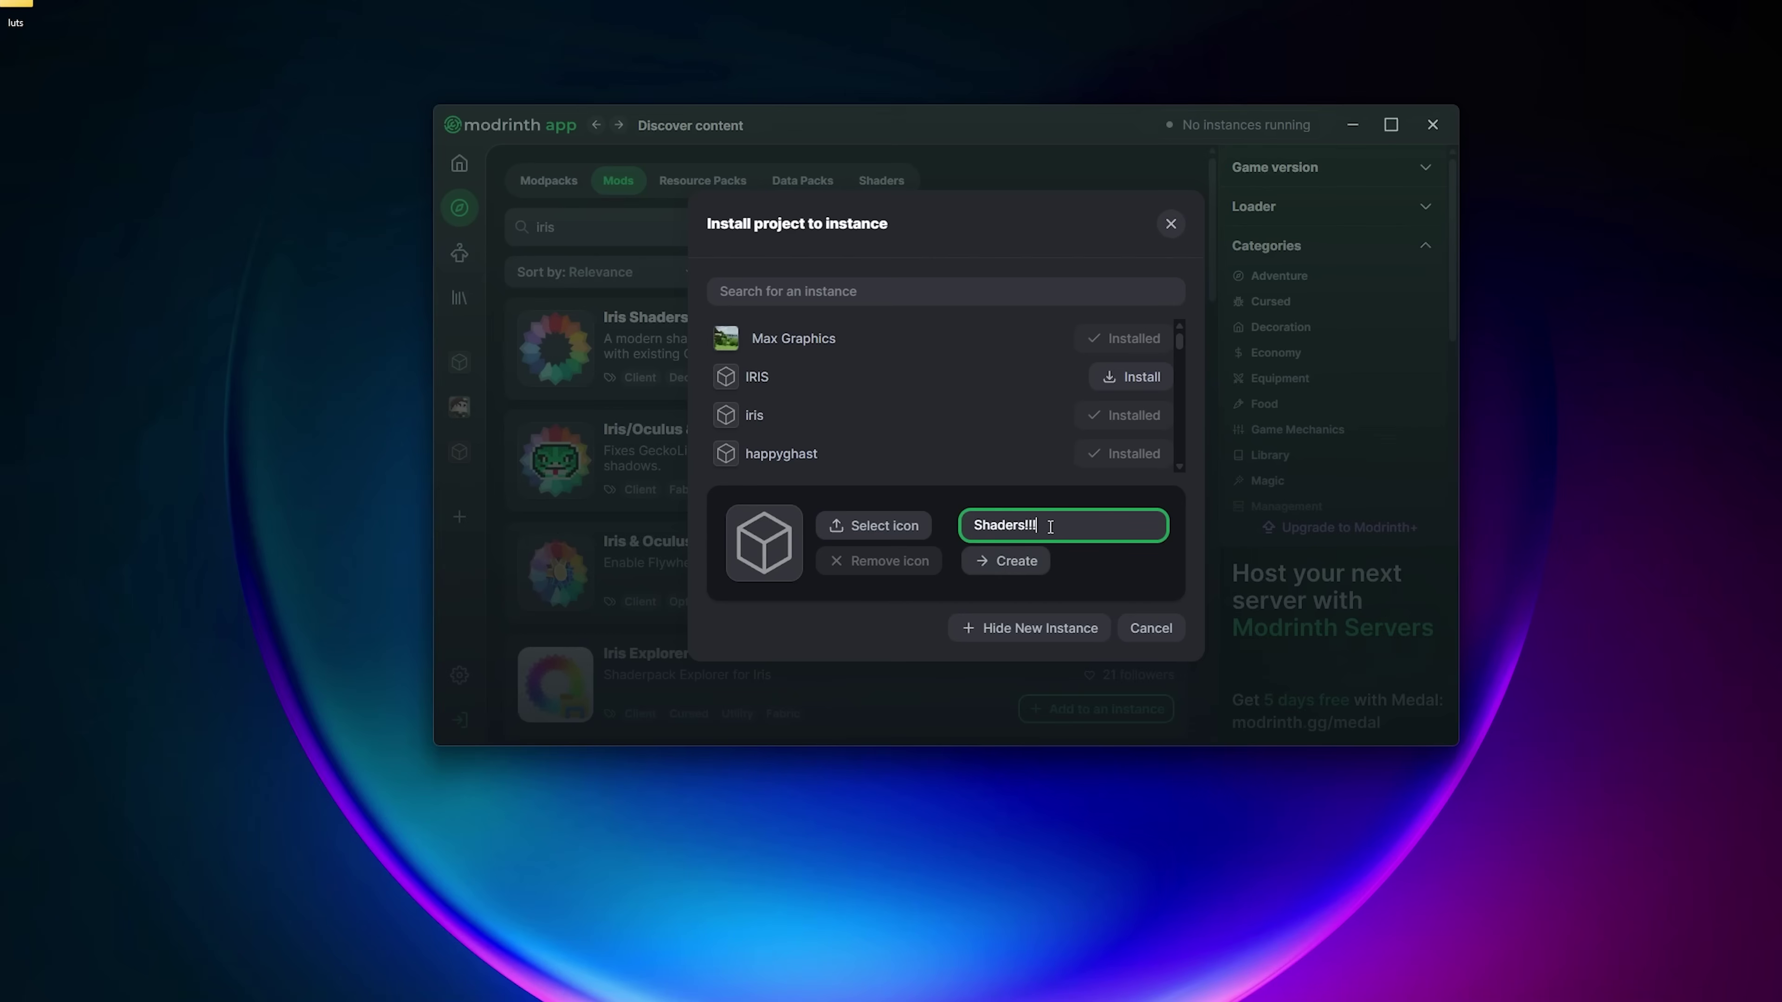
left_click(1012, 561)
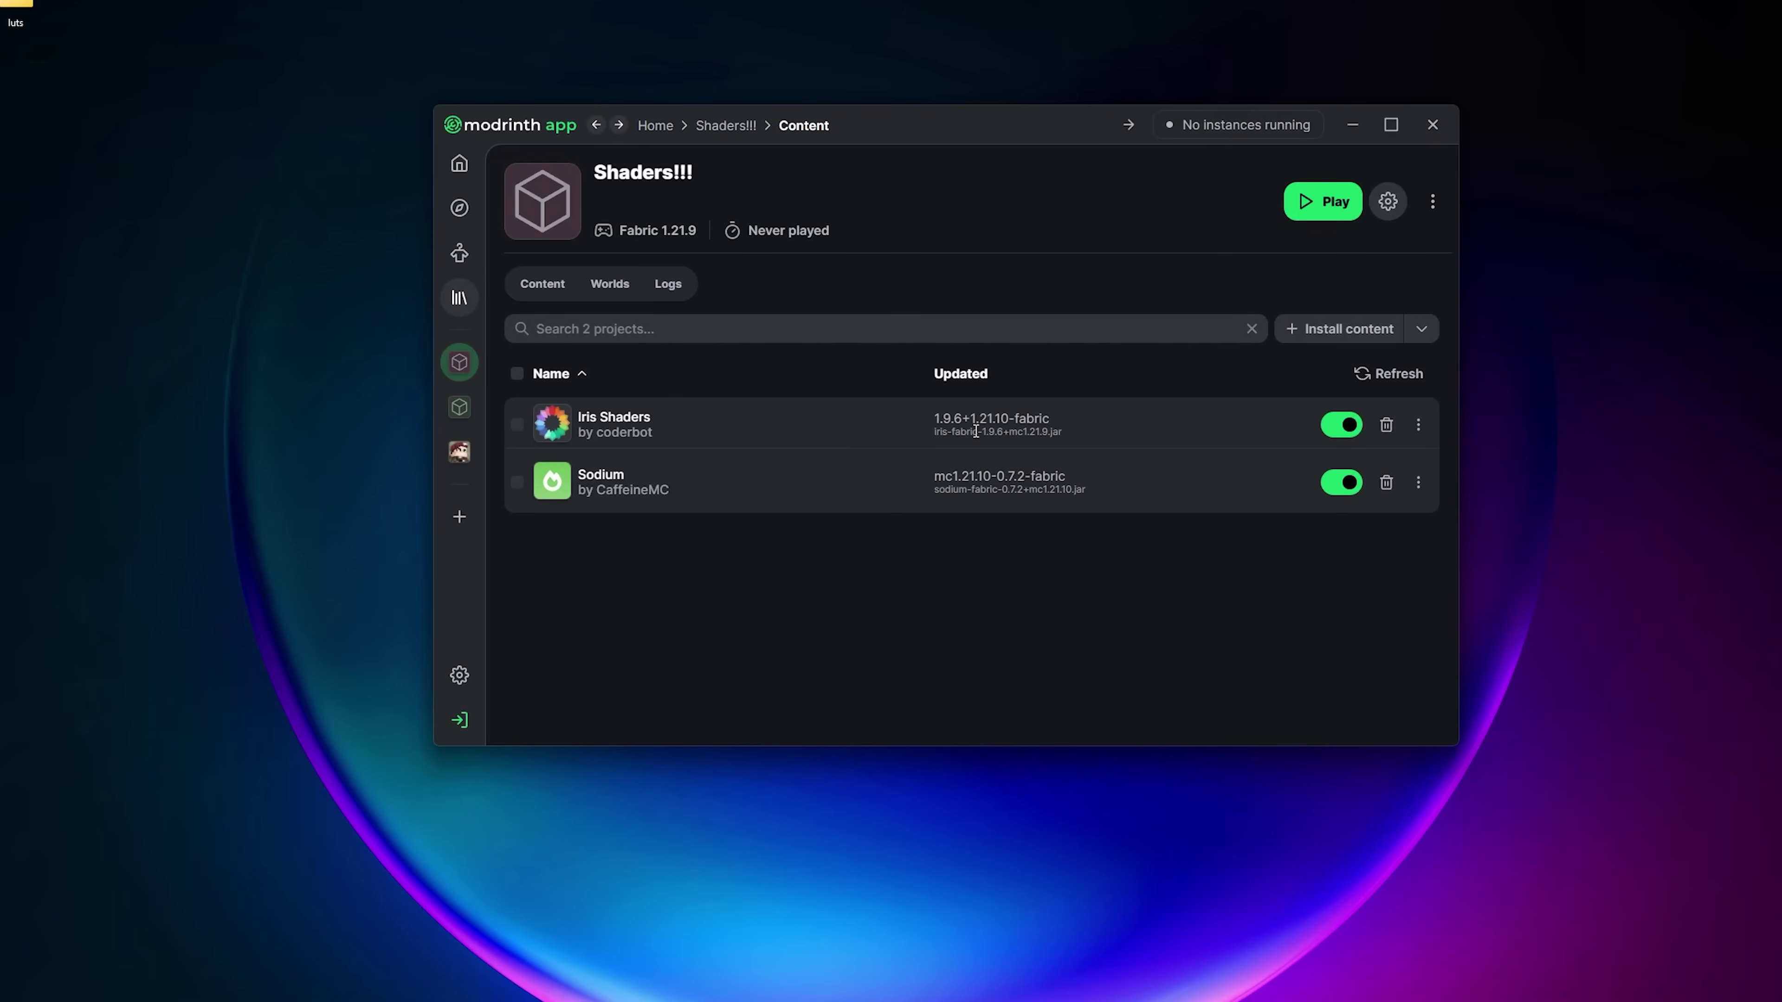
left_click(605, 429)
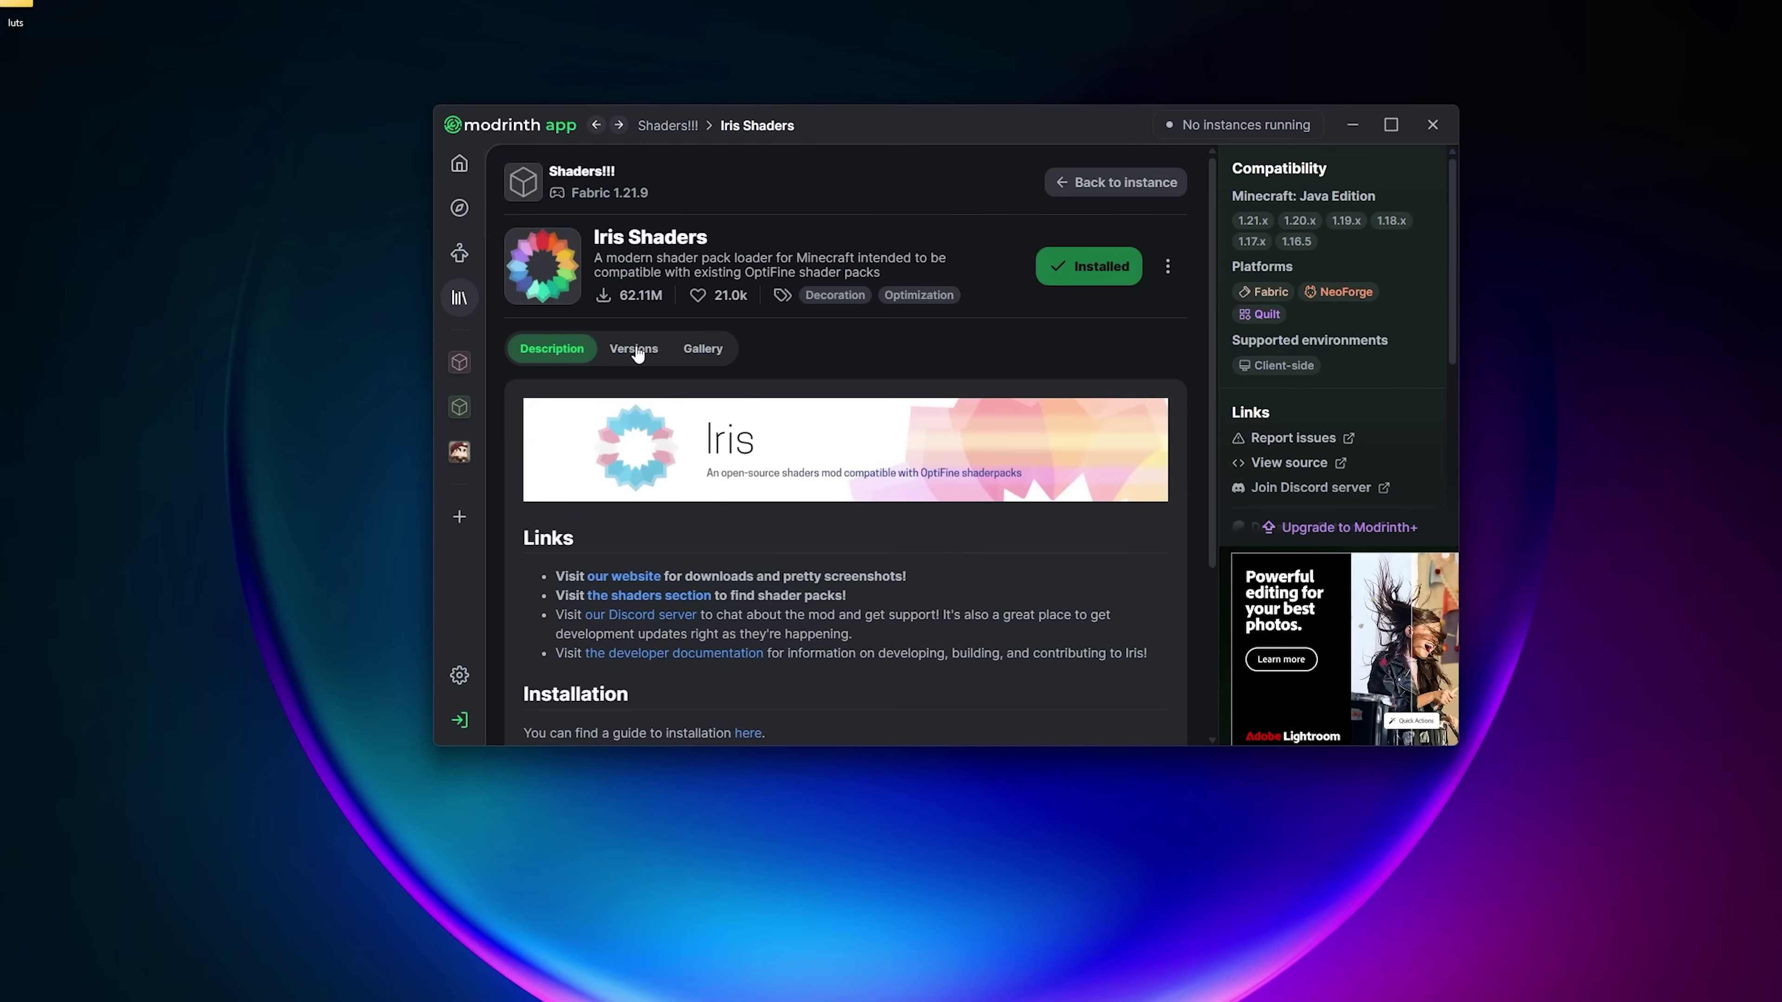
left_click(635, 350)
left_click(551, 350)
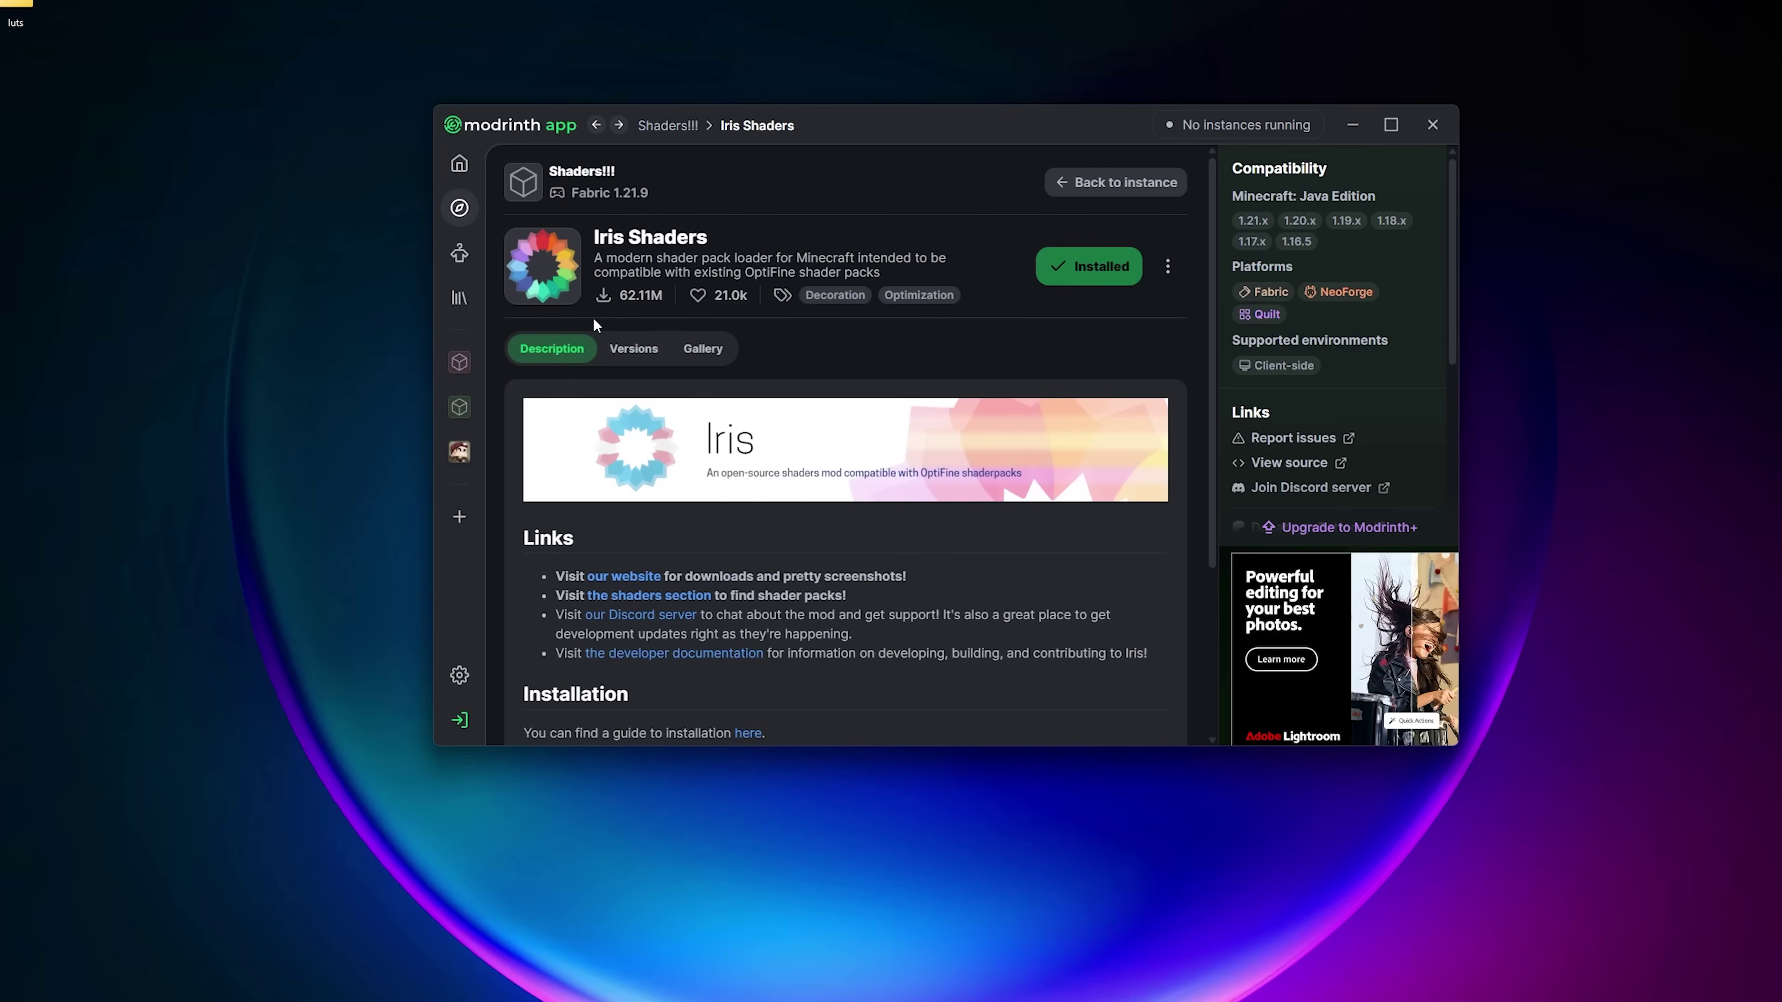
left_click(635, 349)
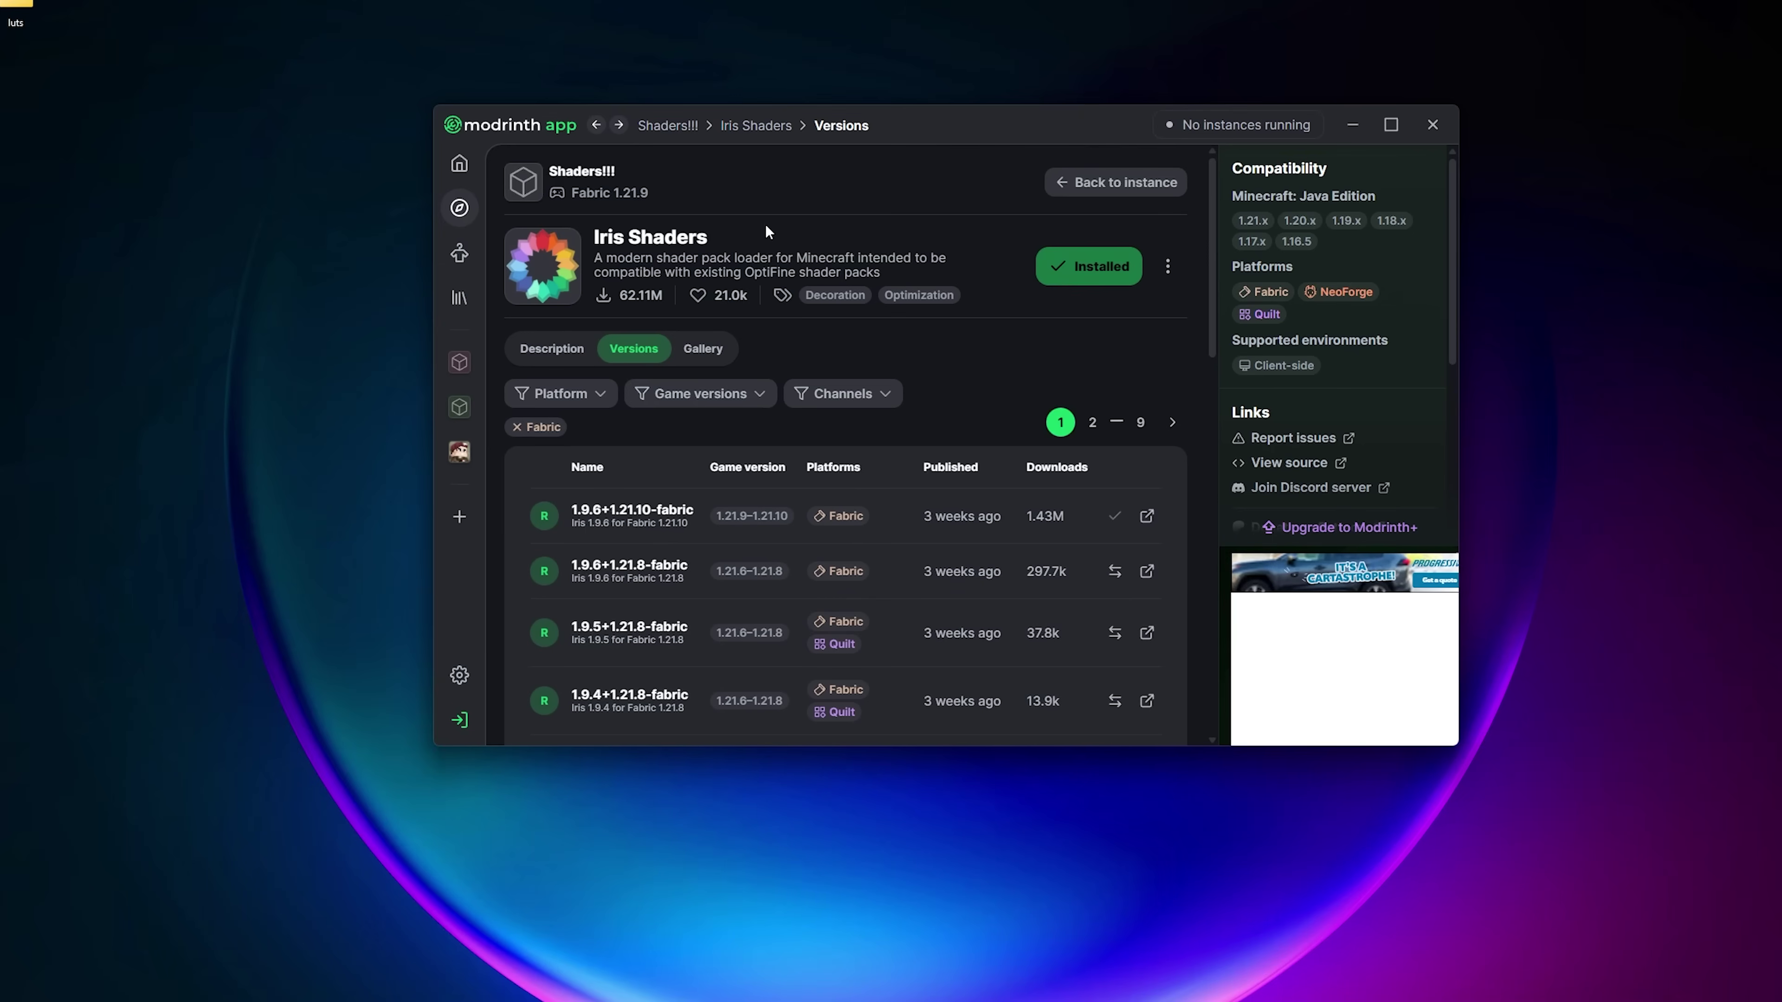
scroll(871, 214, "down", 4)
scroll(871, 215, "down", 10)
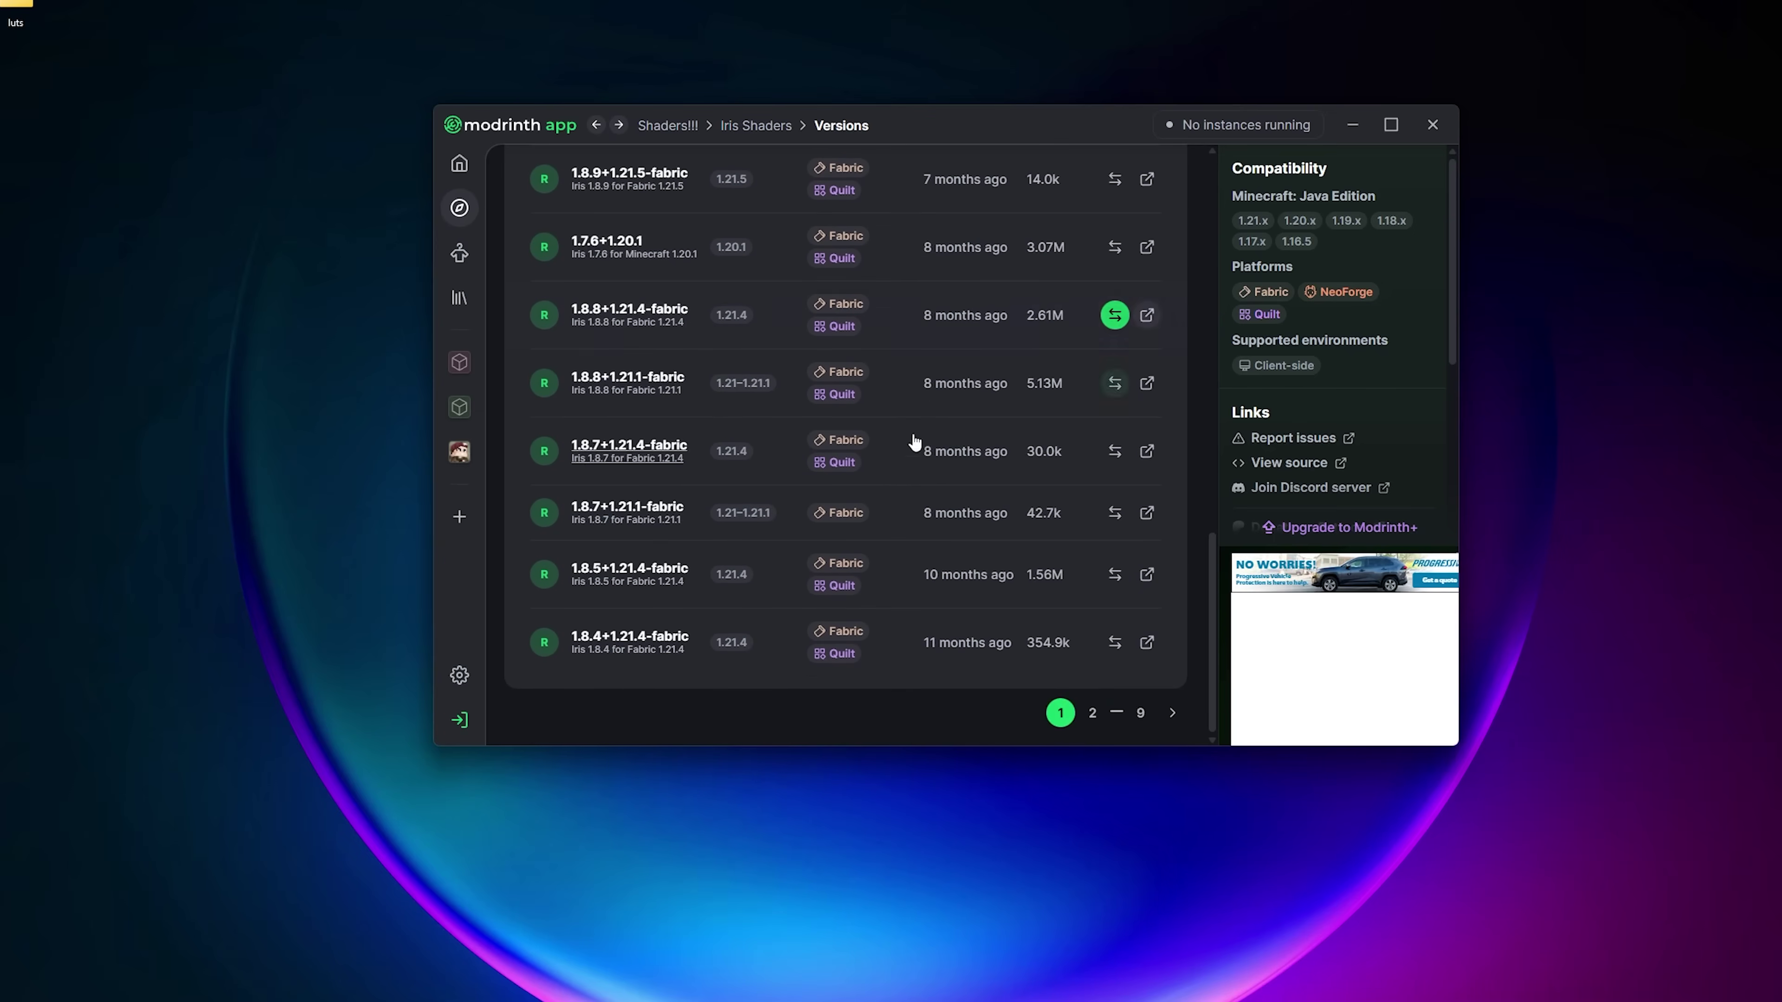
left_click(1140, 712)
scroll(979, 517, "down", 10)
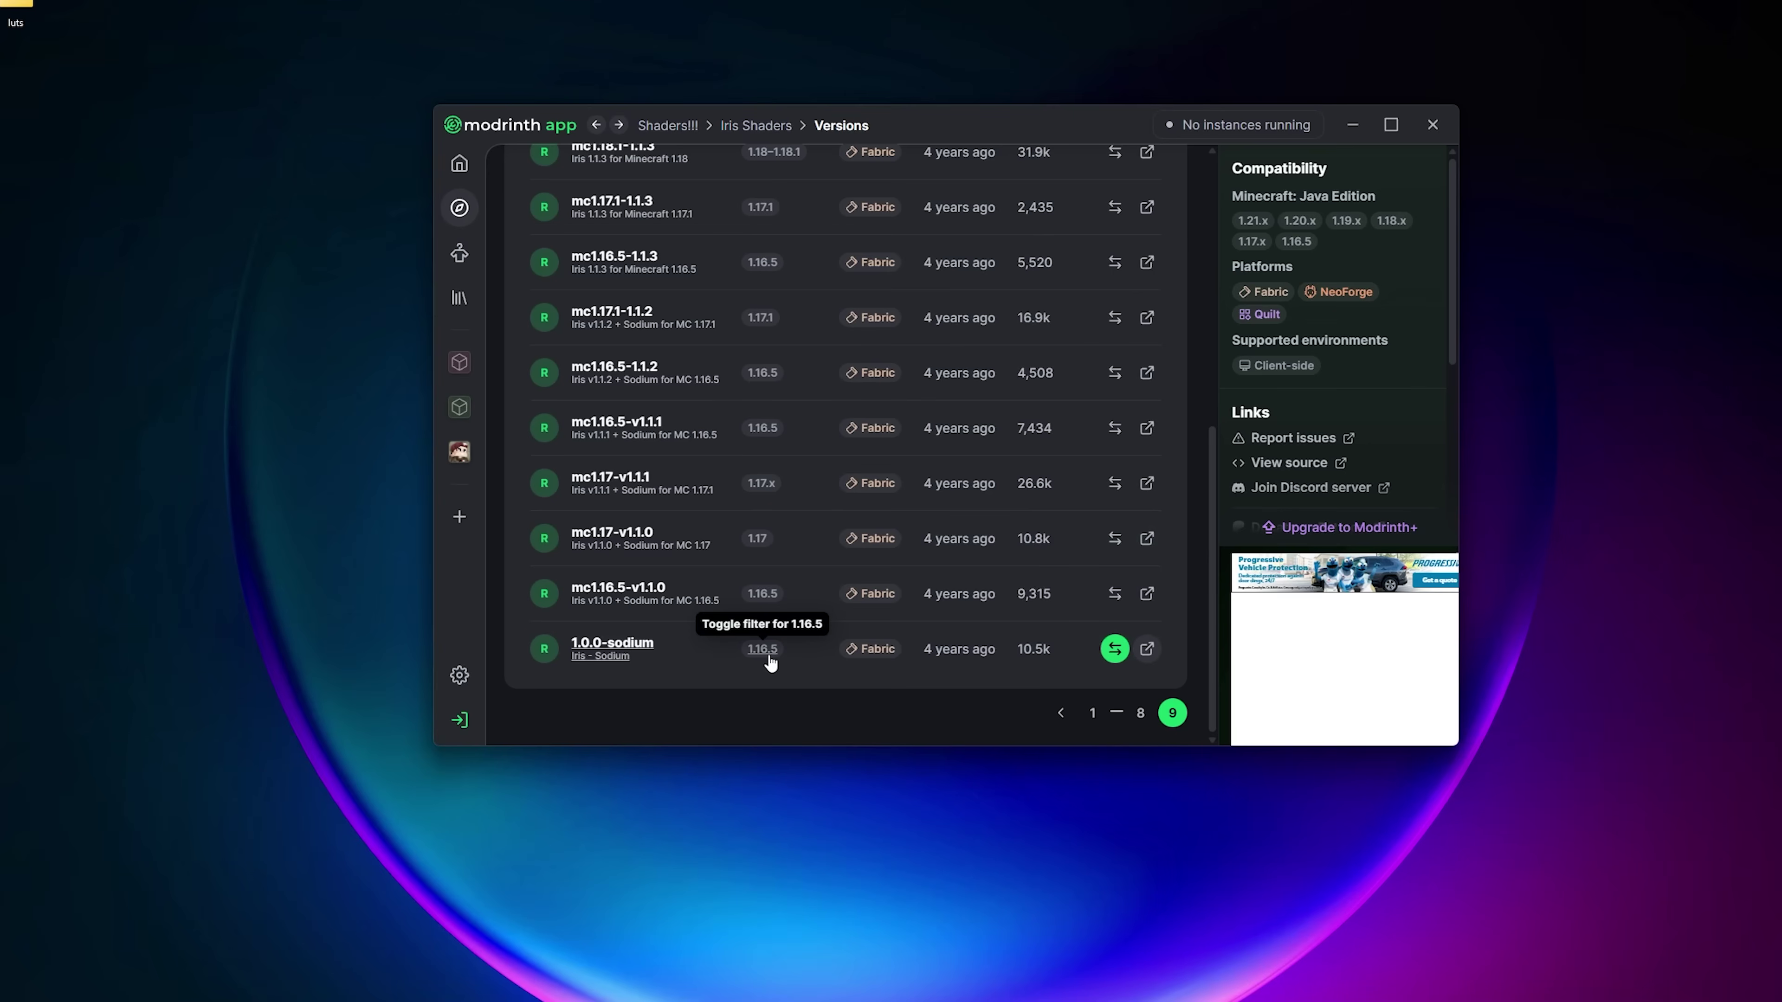
key("alt+Left")
key("alt+Left")
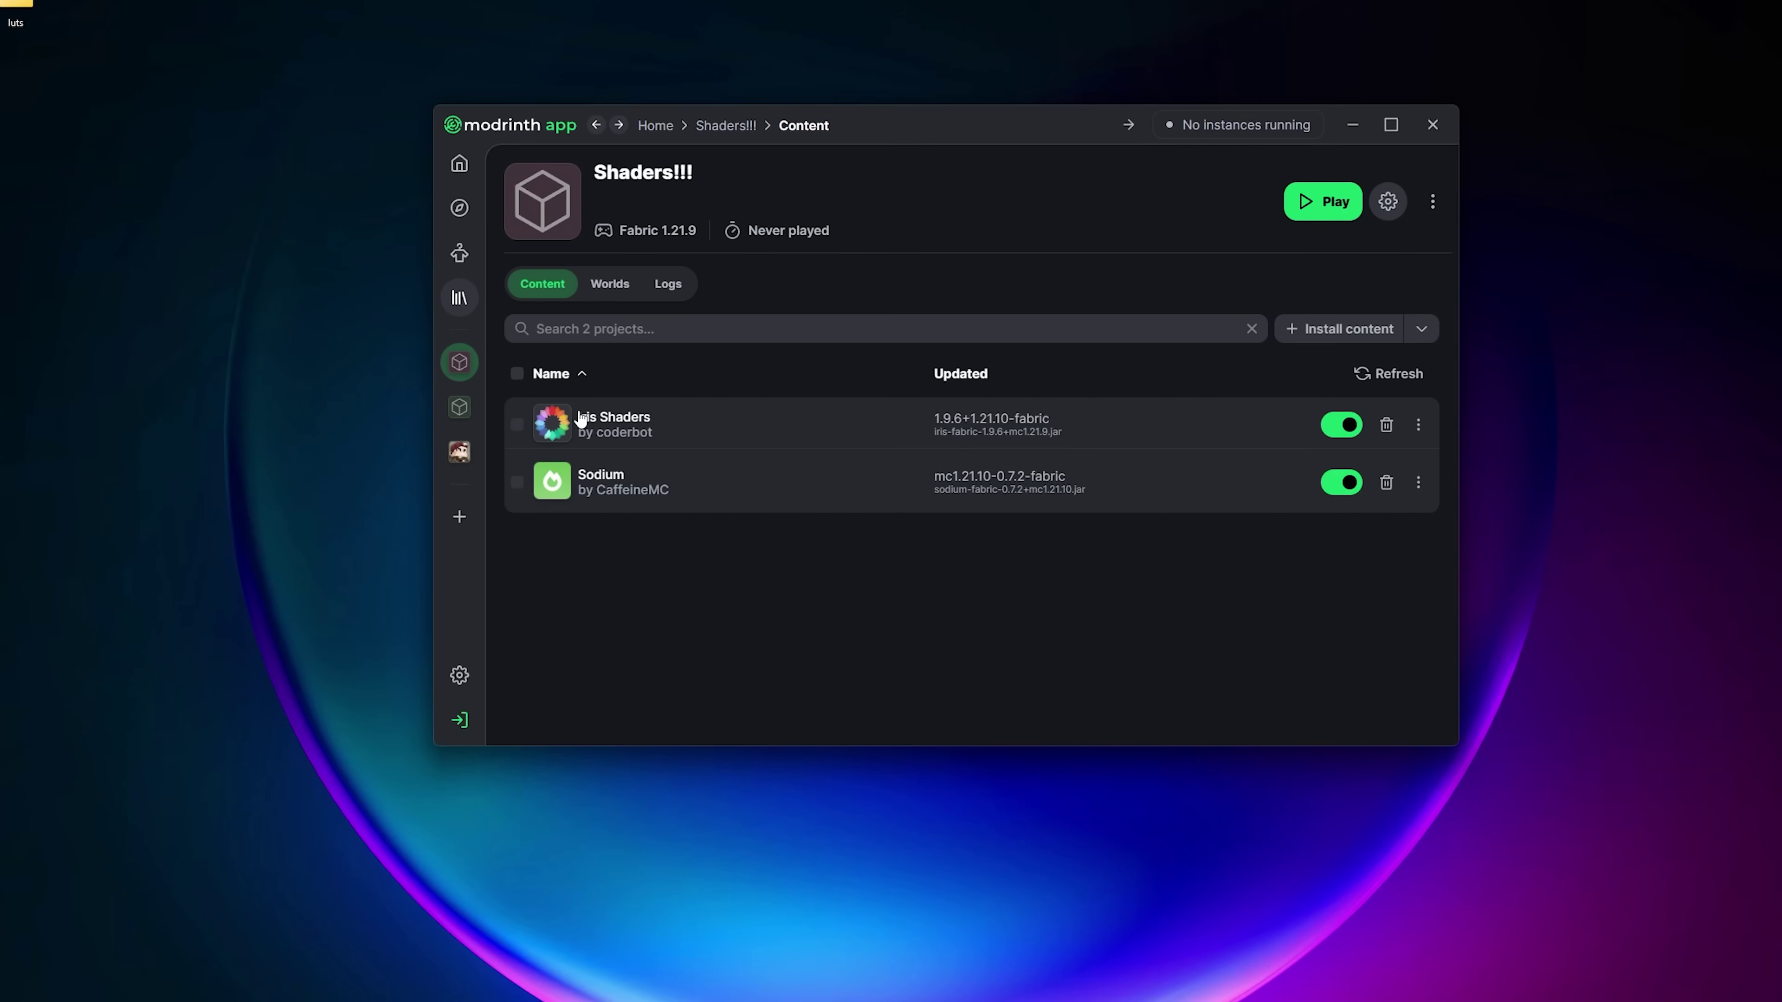
Step: Browse shader packs to add to the Shaders!!! instance
left_click(1371, 335)
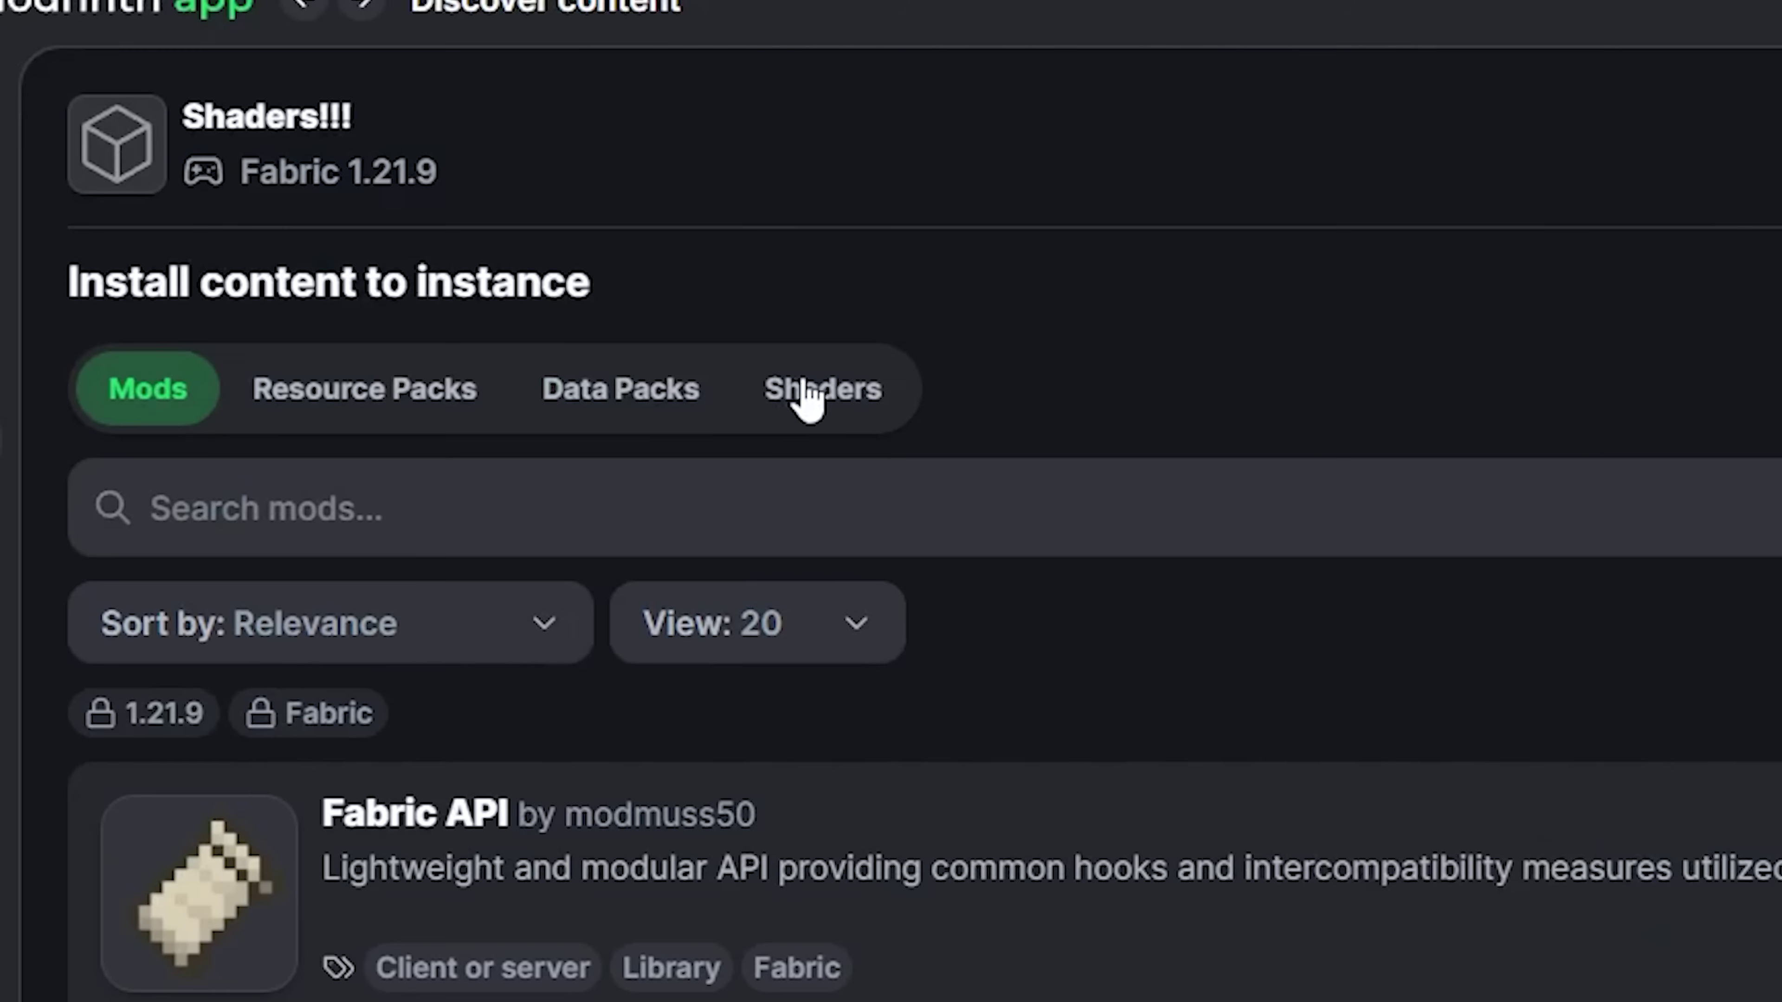
left_click(805, 284)
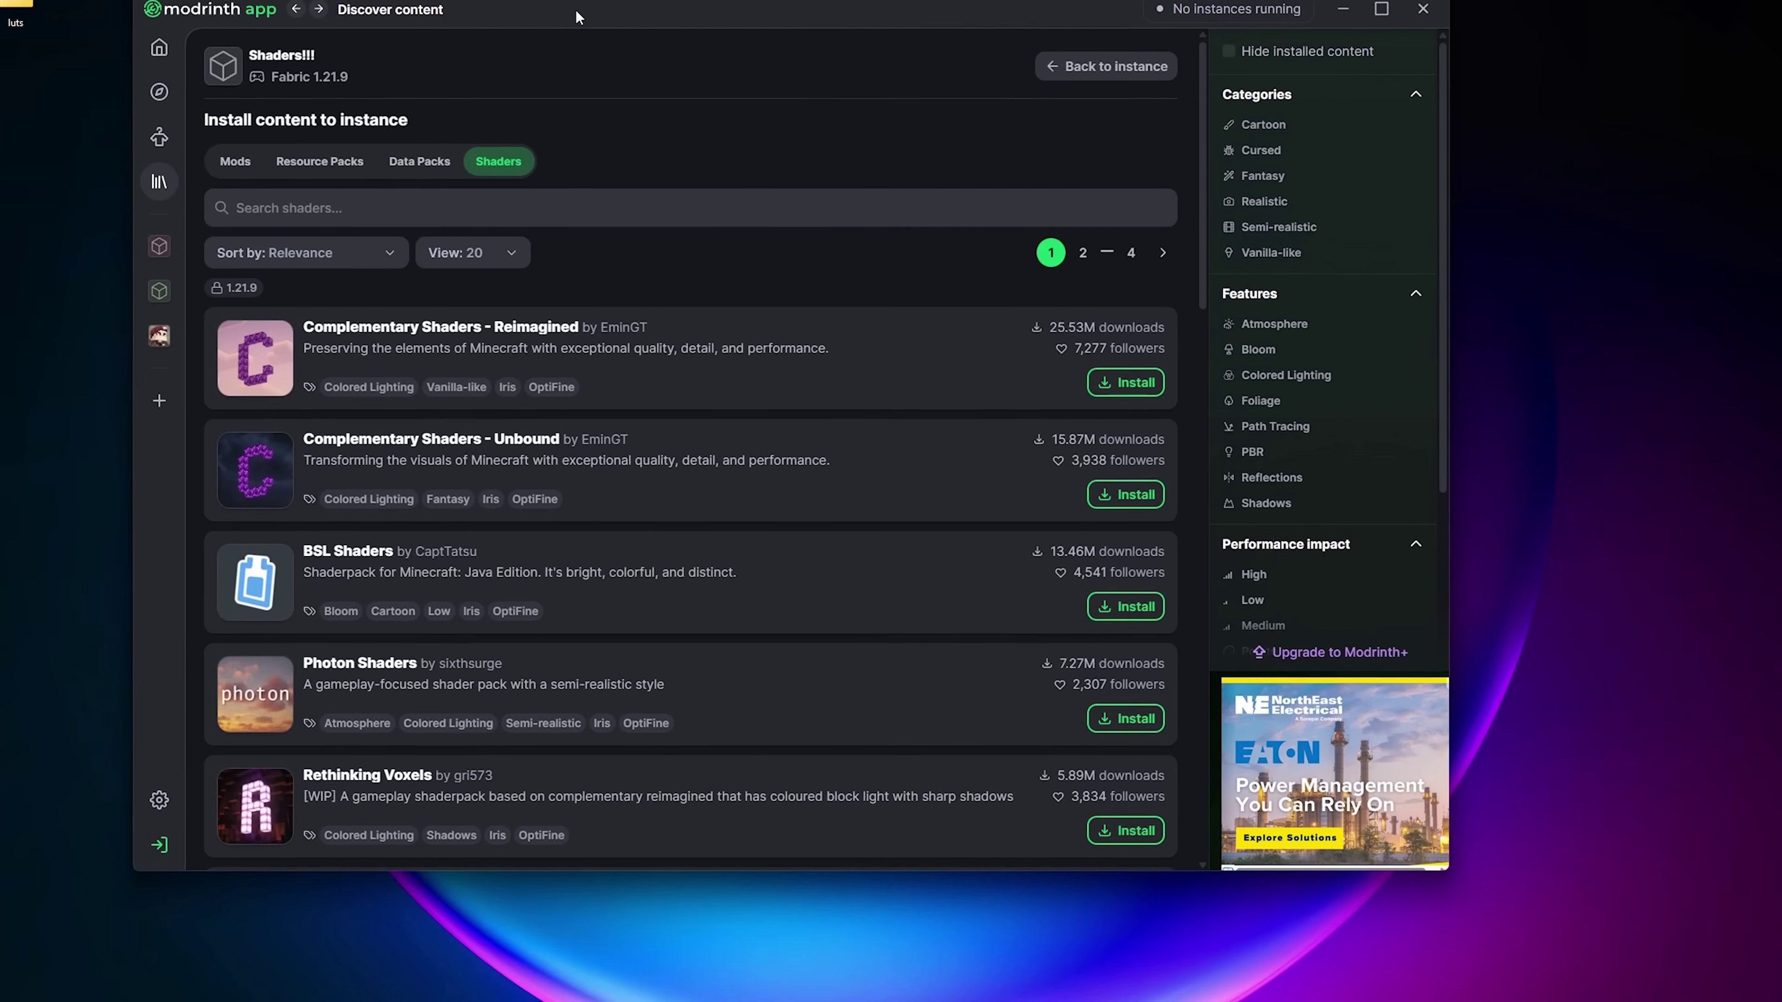
scroll(740, 330, "down", 15)
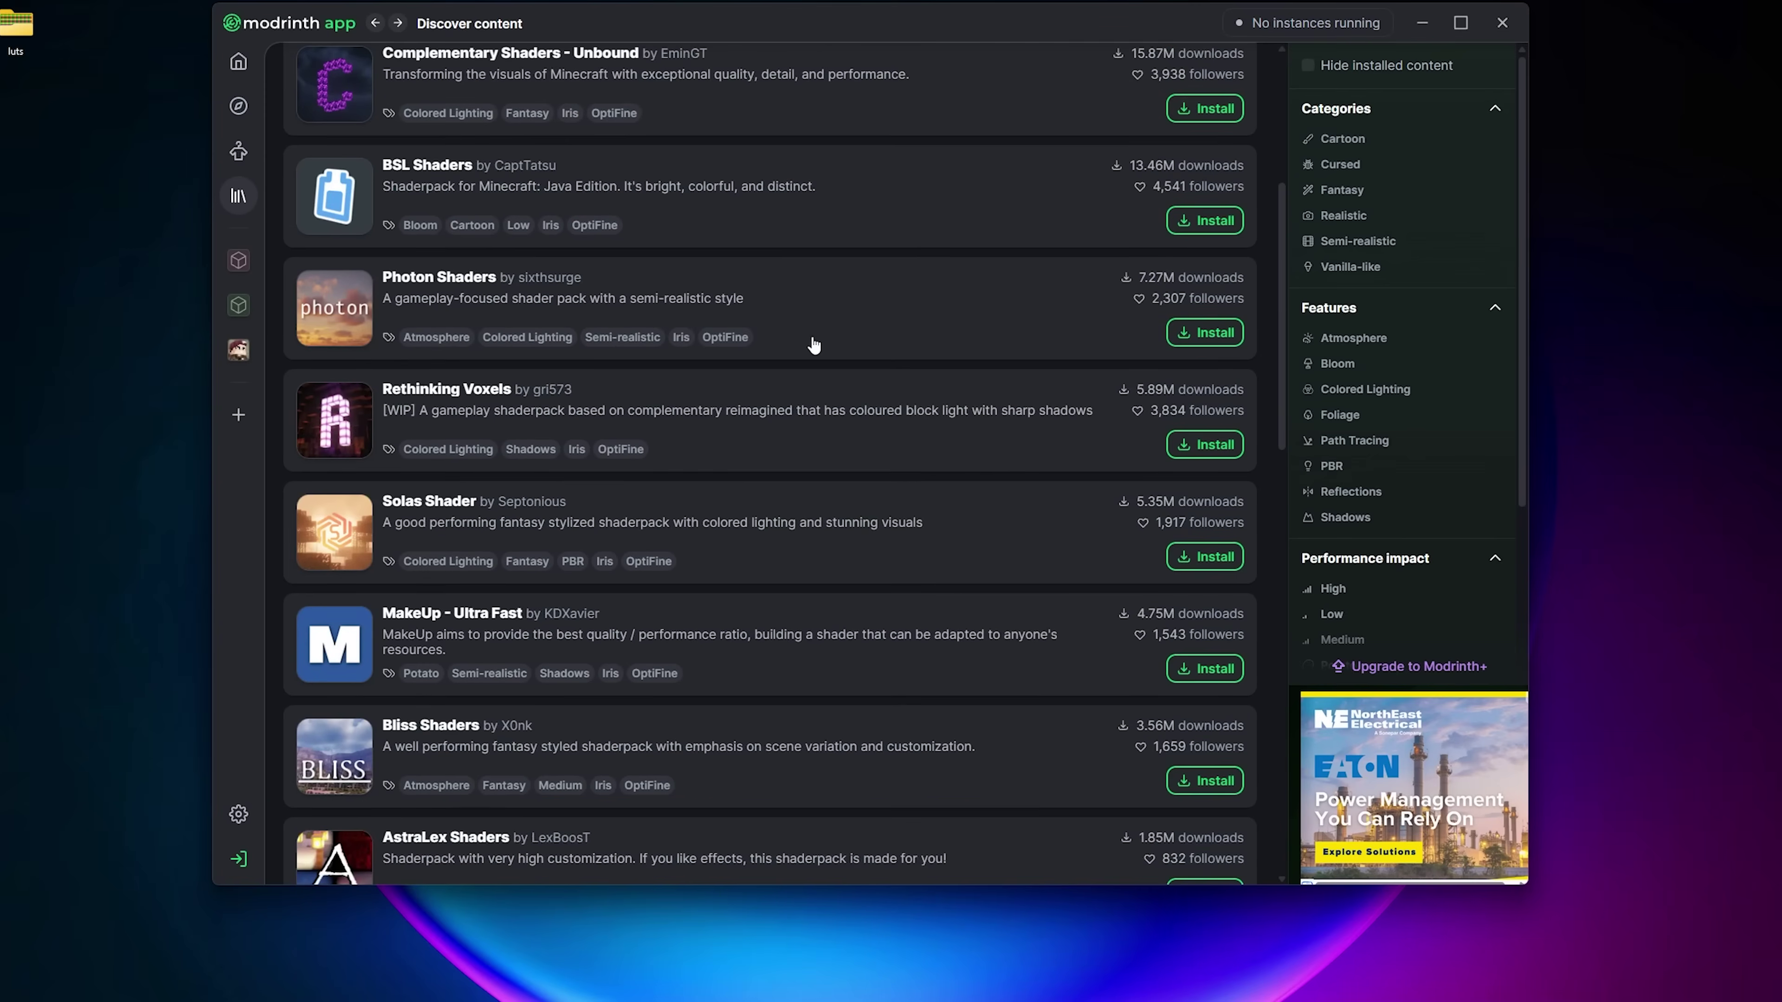
scroll(1054, 435, "up", 15)
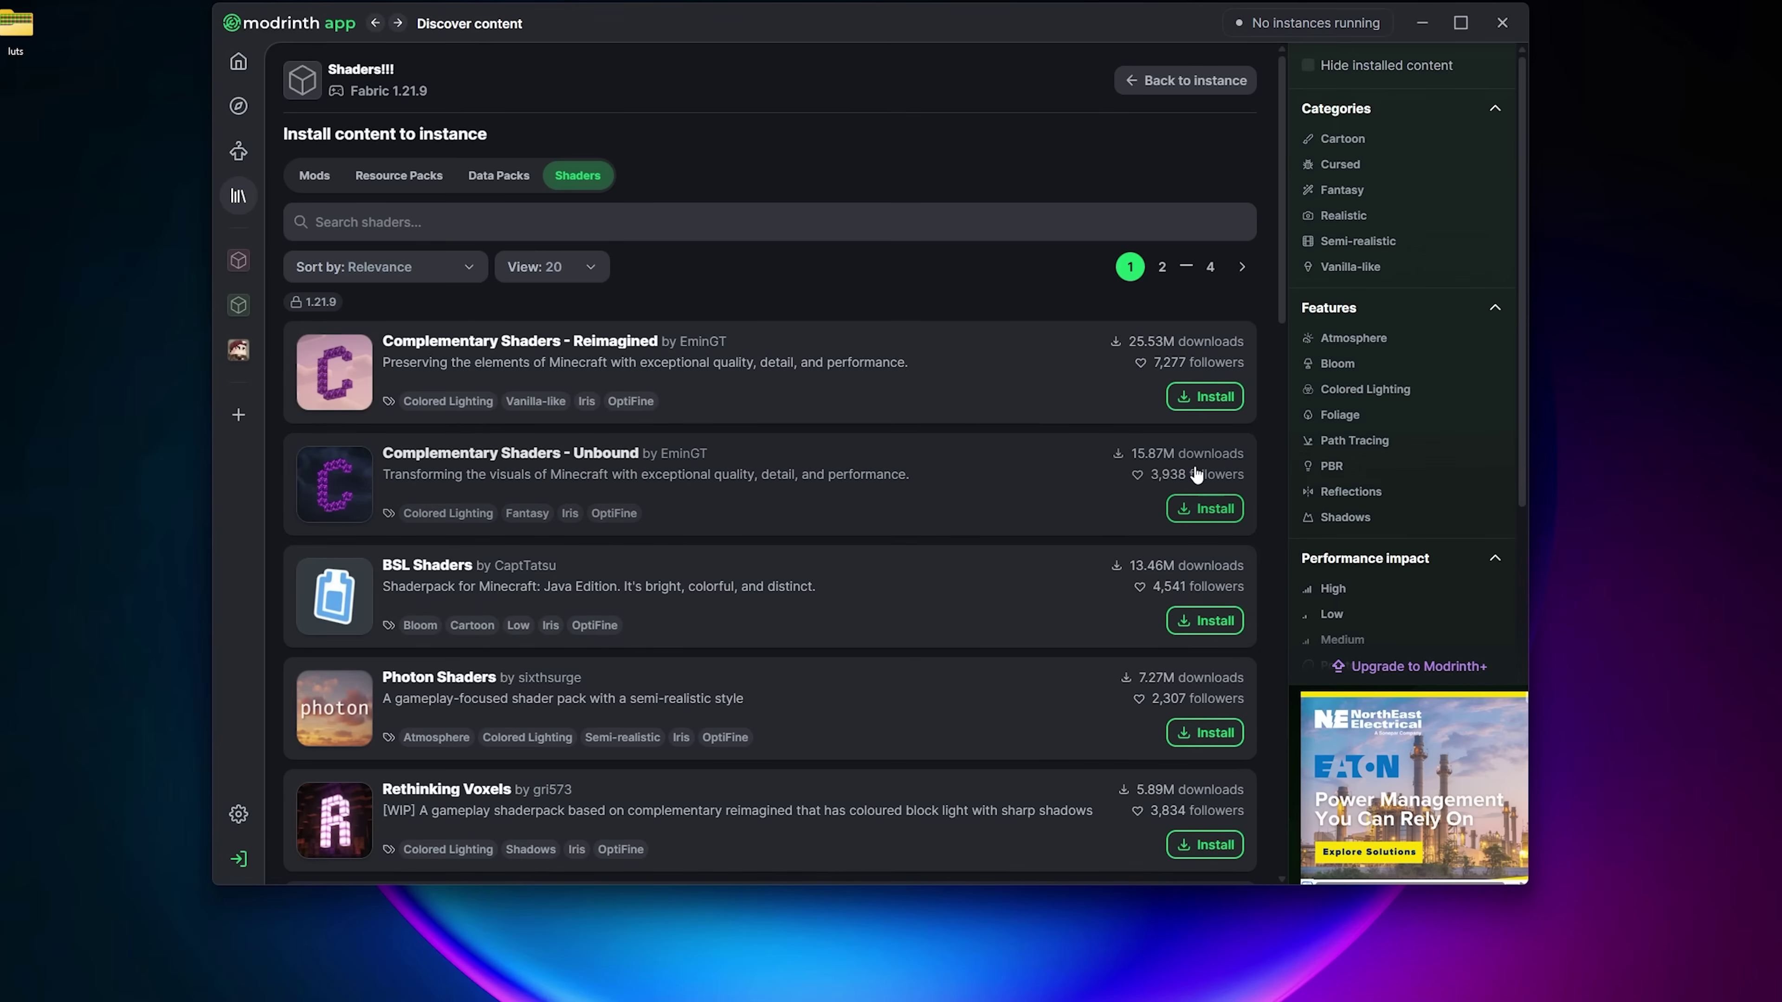
Step: Install Complementary Reimagined, BSL, MakeUp - Ultra Fast and Spooklementary, then return to the instance
left_click(1204, 397)
scroll(1204, 492, "down", 1)
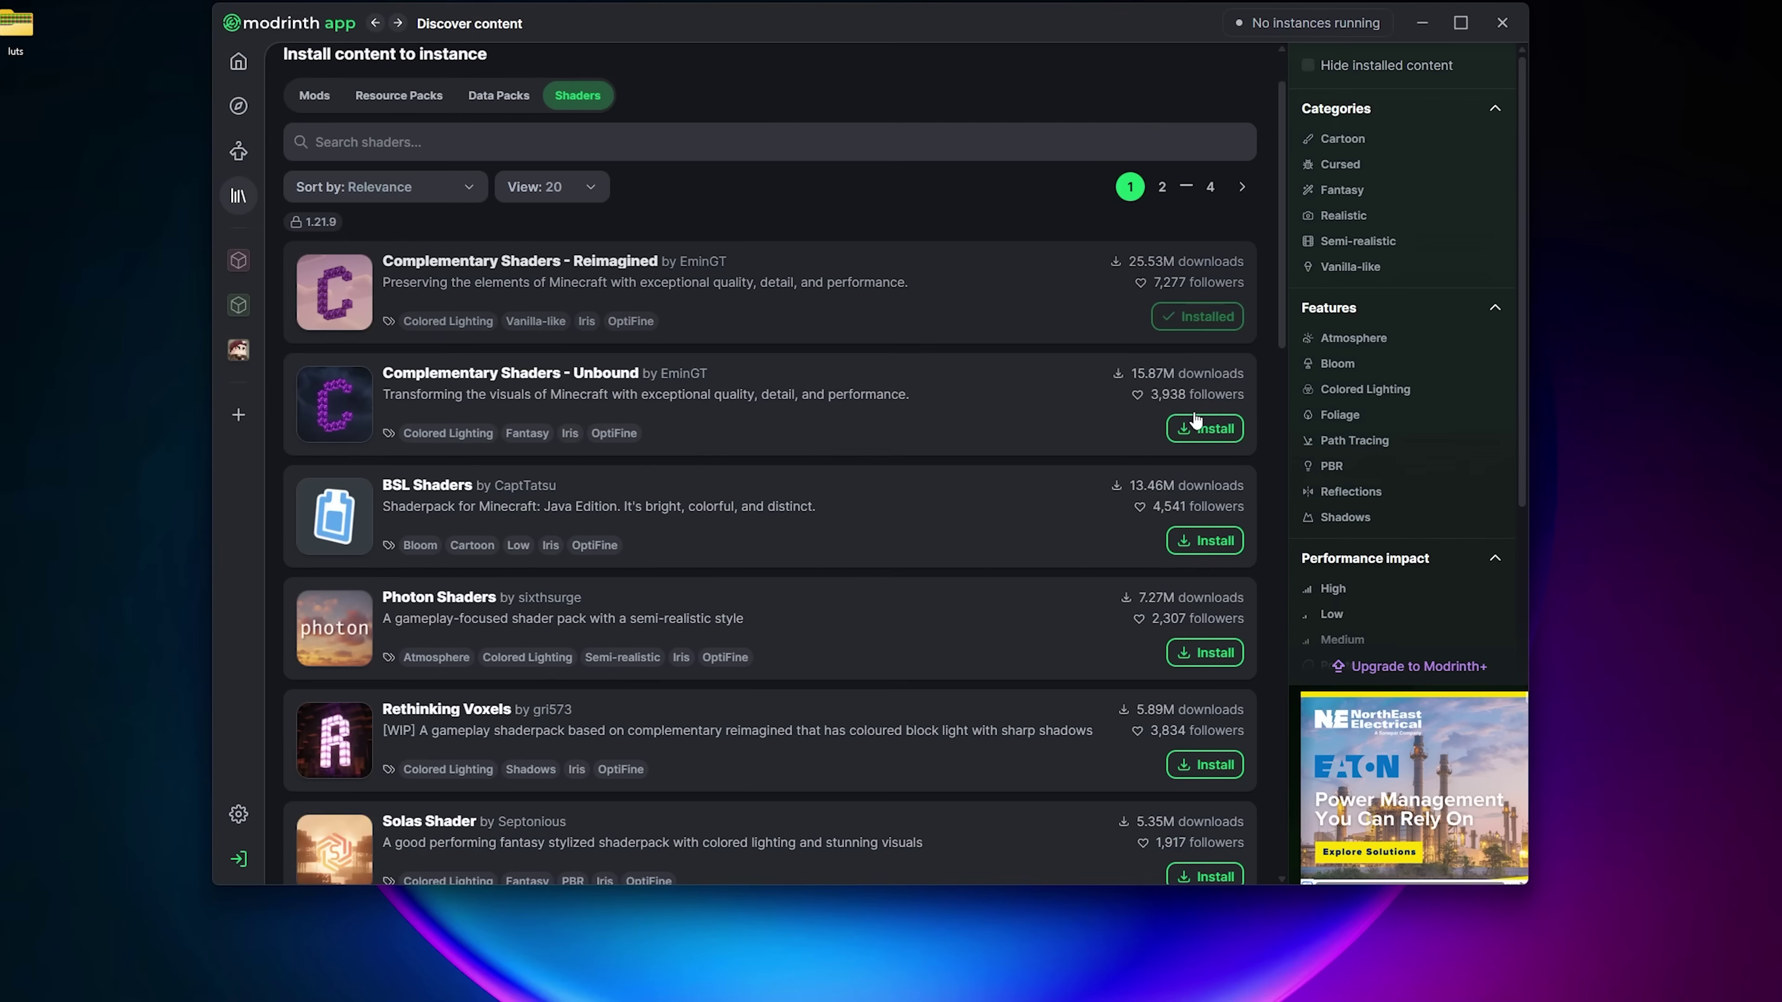
left_click(1197, 552)
scroll(1137, 553, "down", 5)
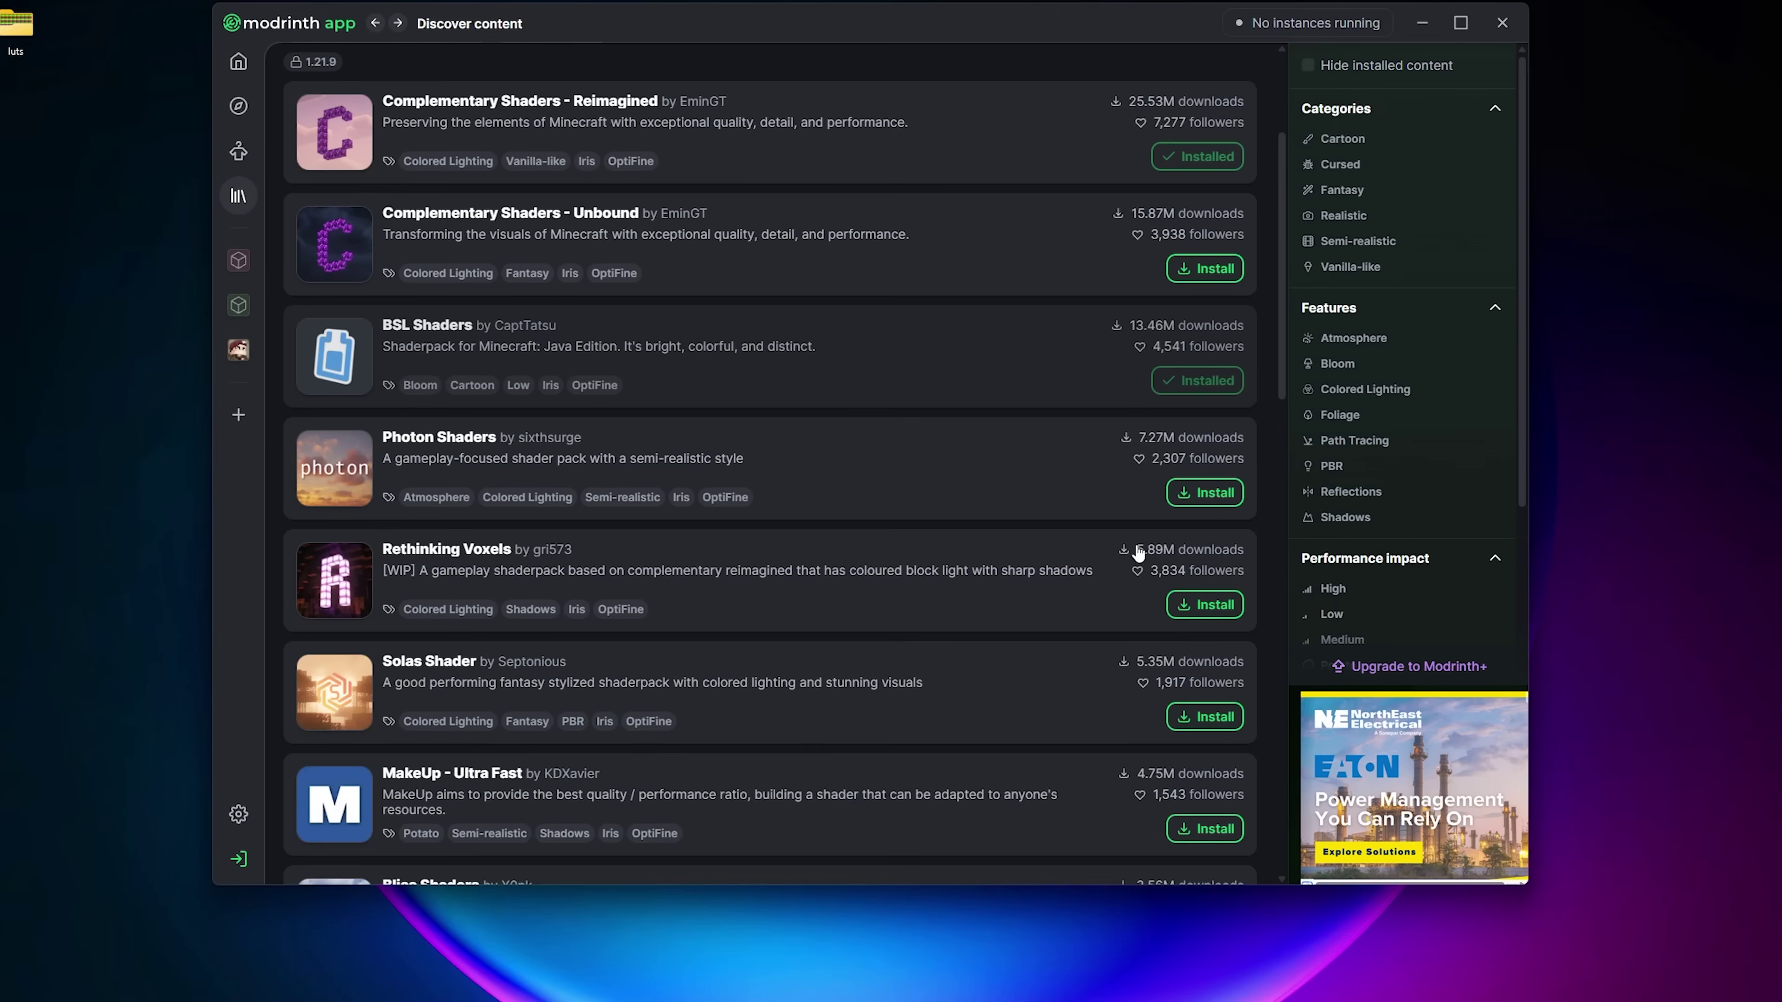
scroll(1123, 554, "down", 2)
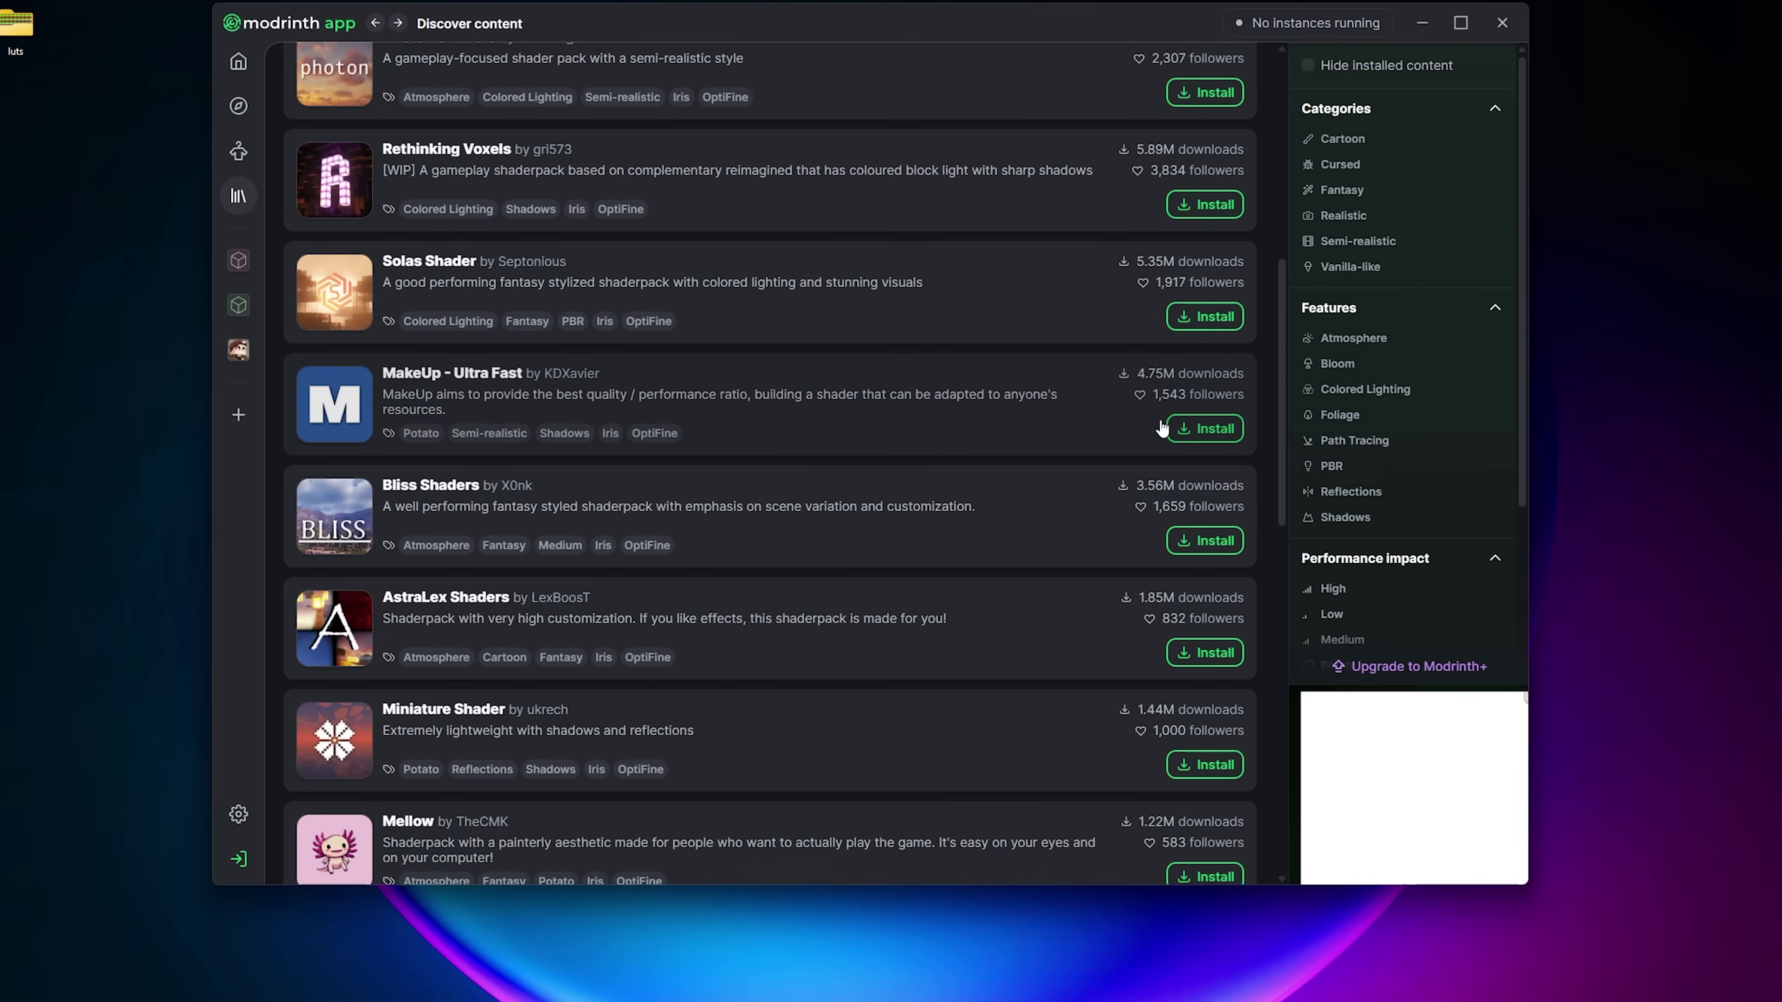
left_click(1223, 436)
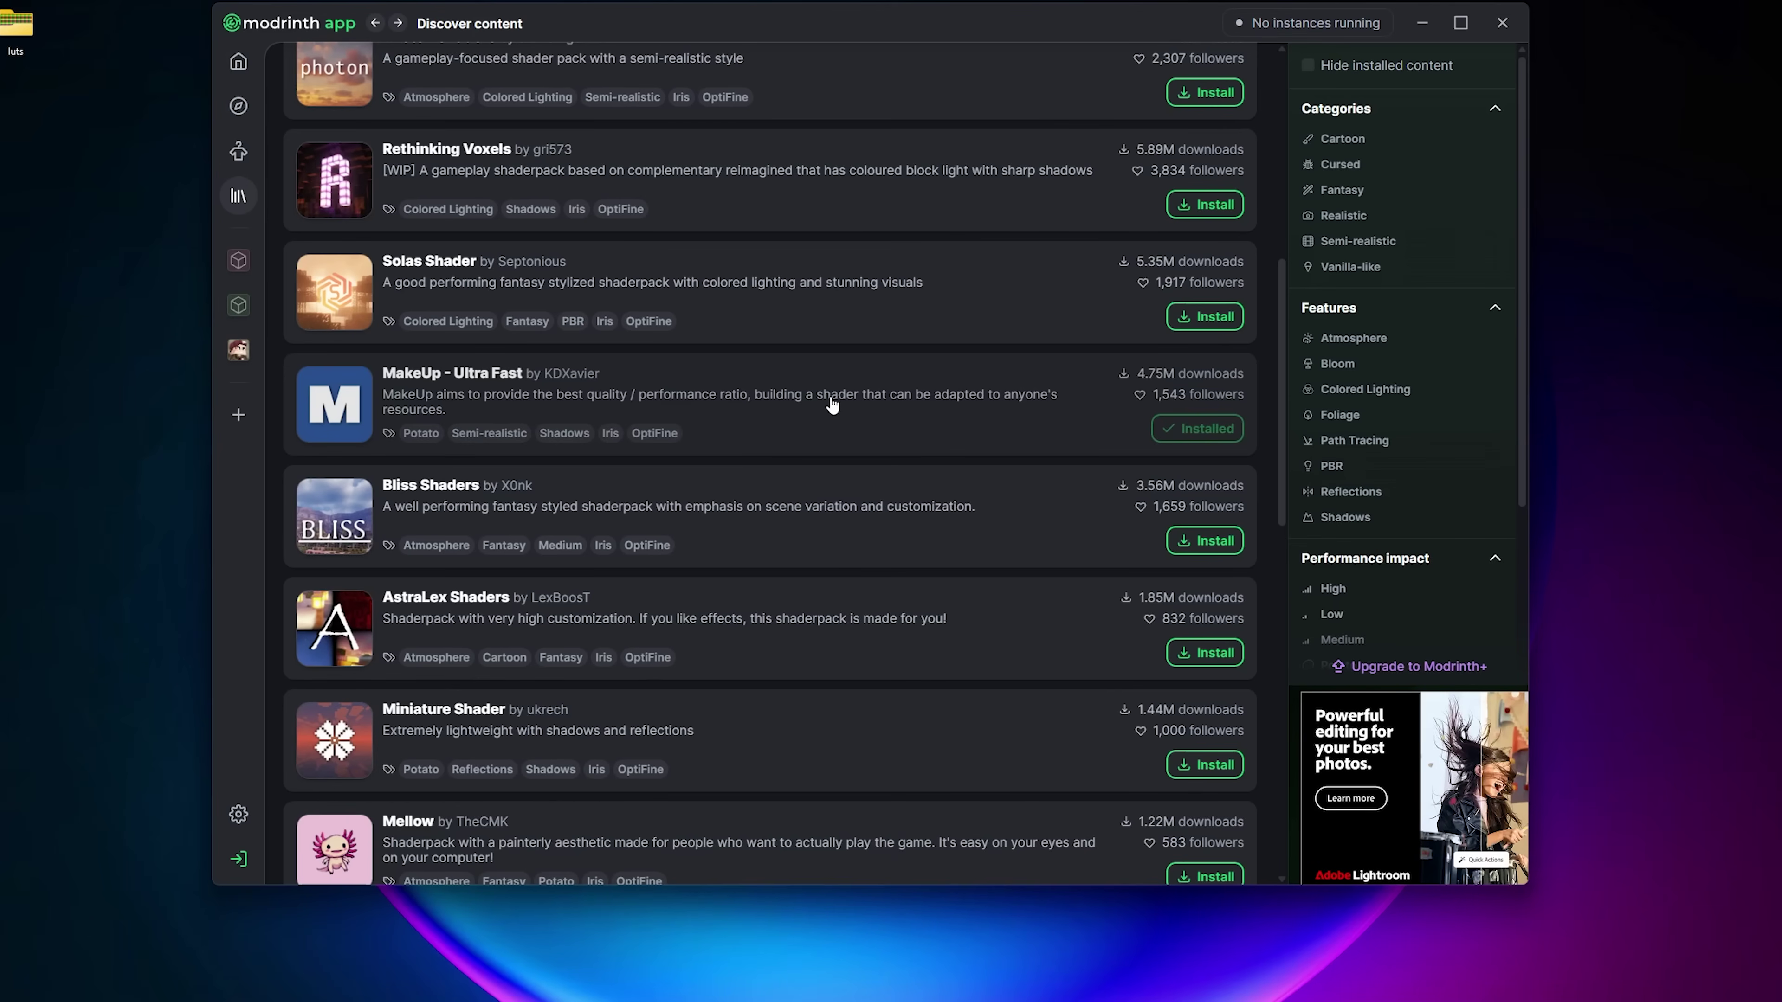
scroll(831, 406, "down", 6)
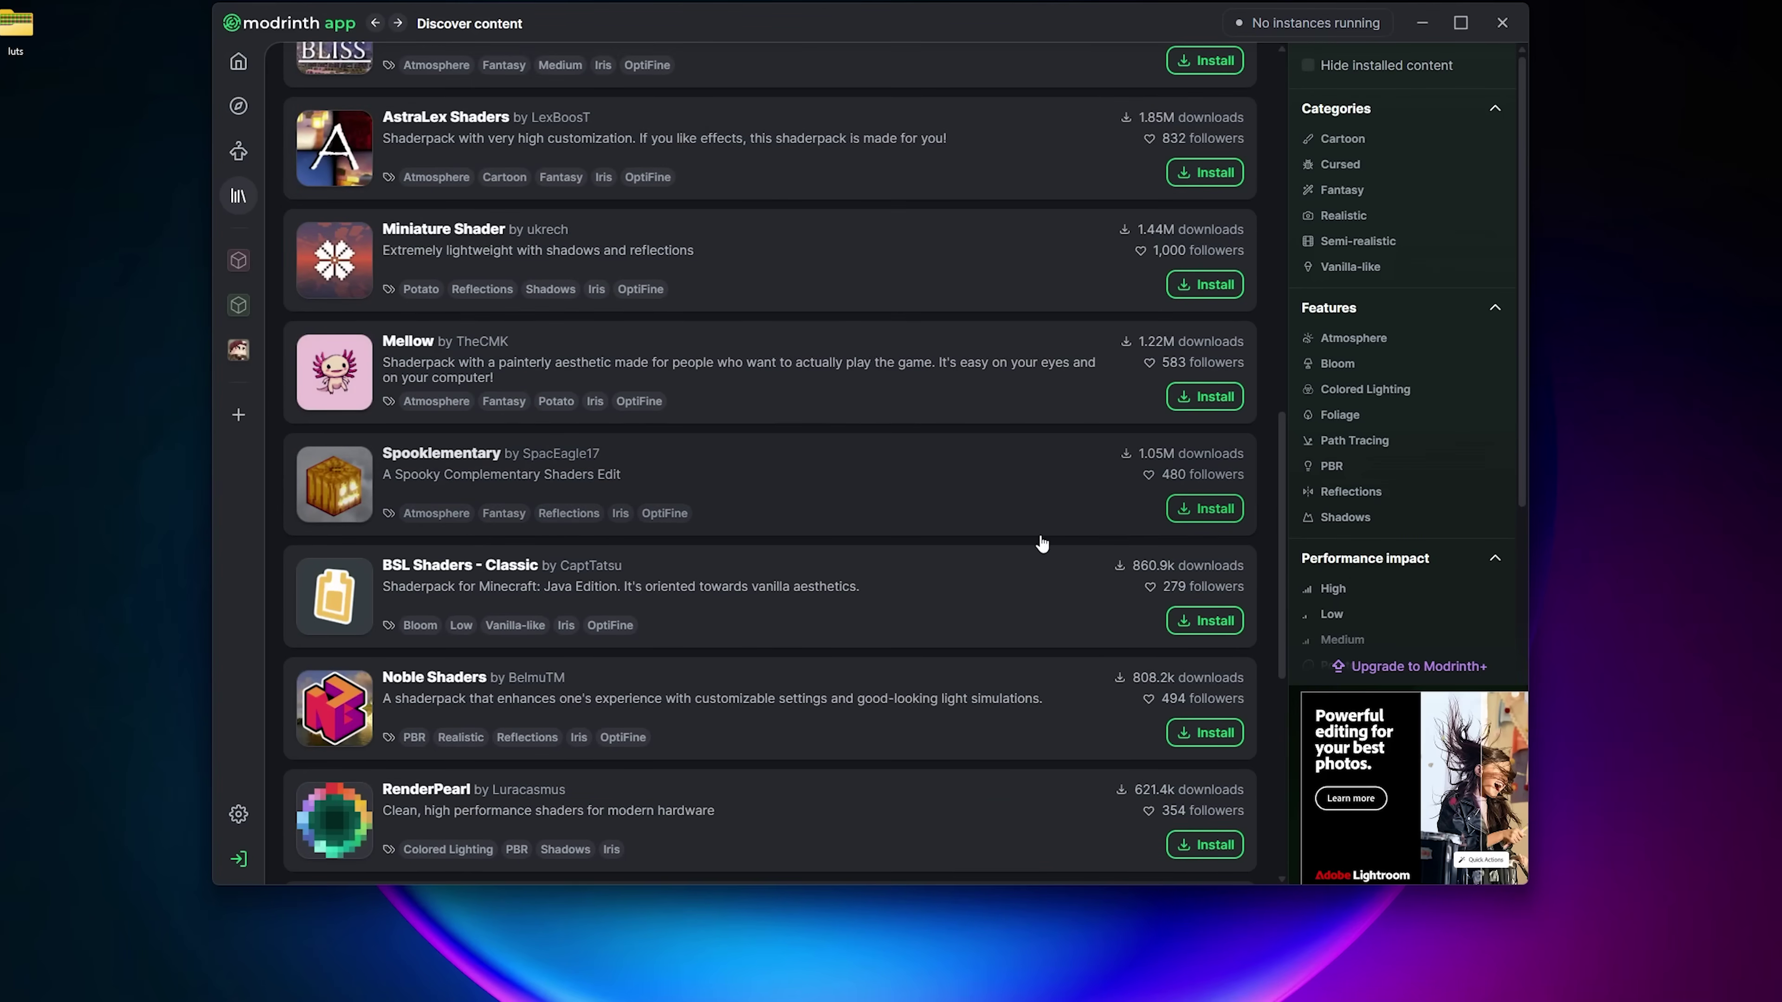
left_click(1204, 508)
scroll(1228, 558, "up", 10)
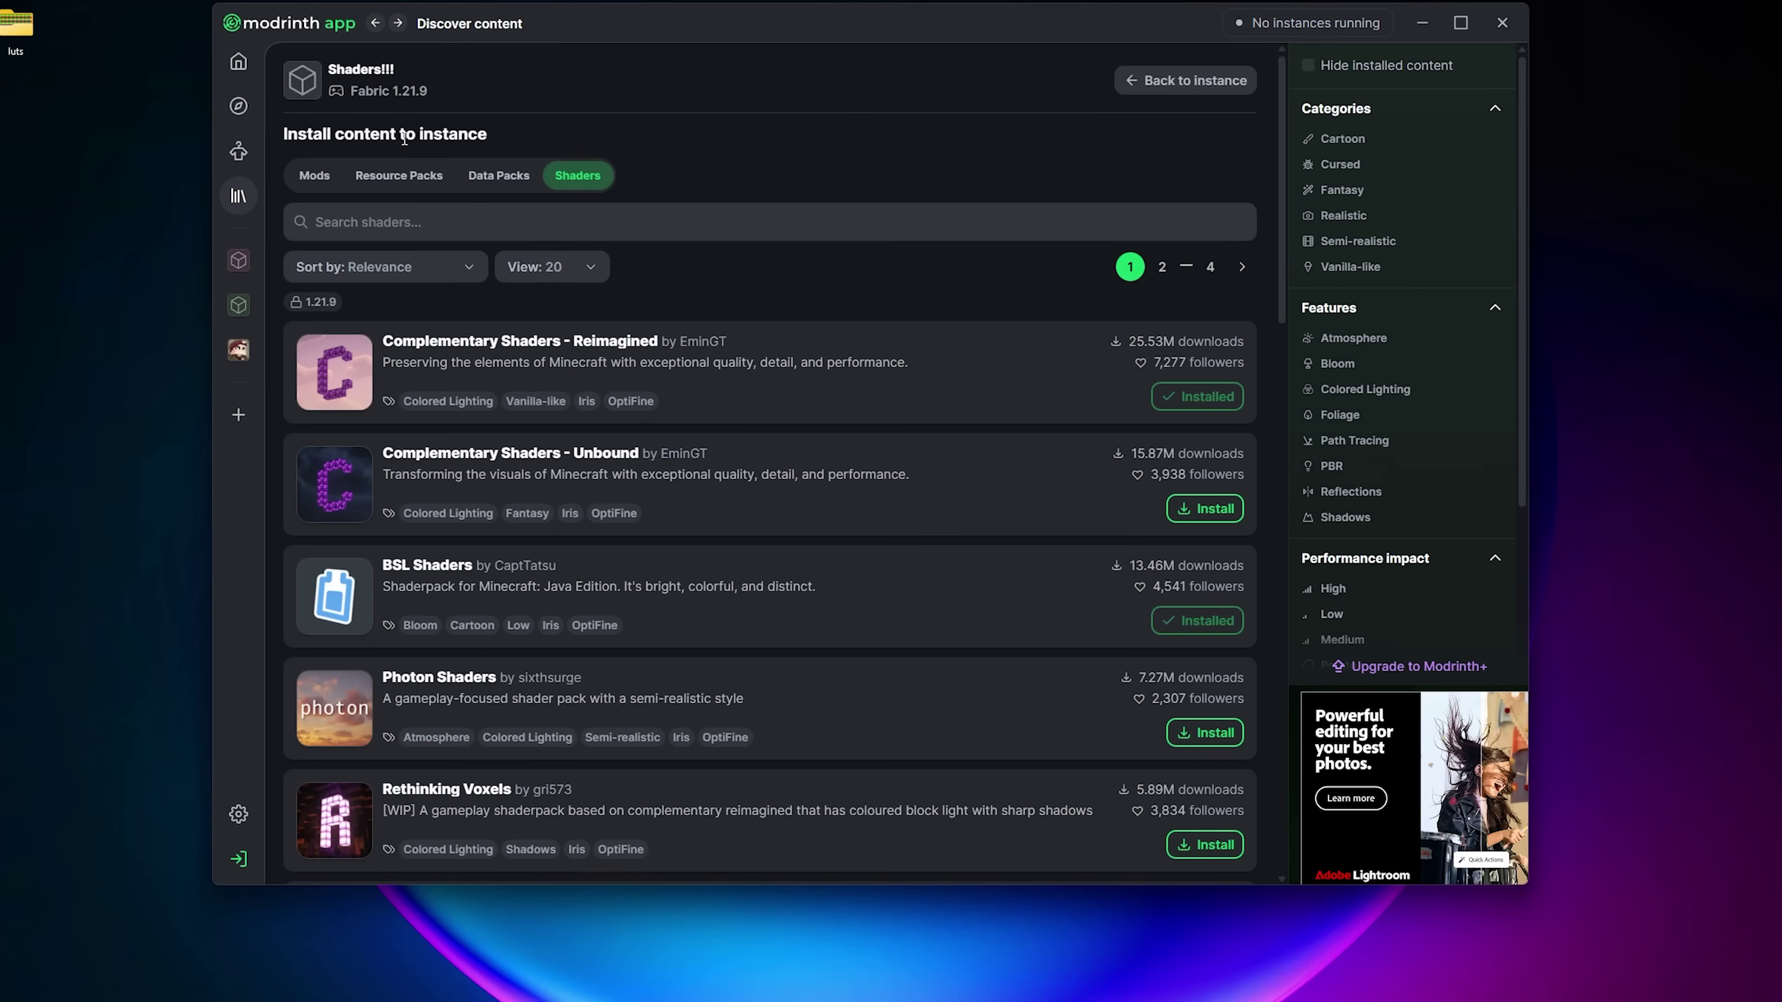
left_click(1511, 79)
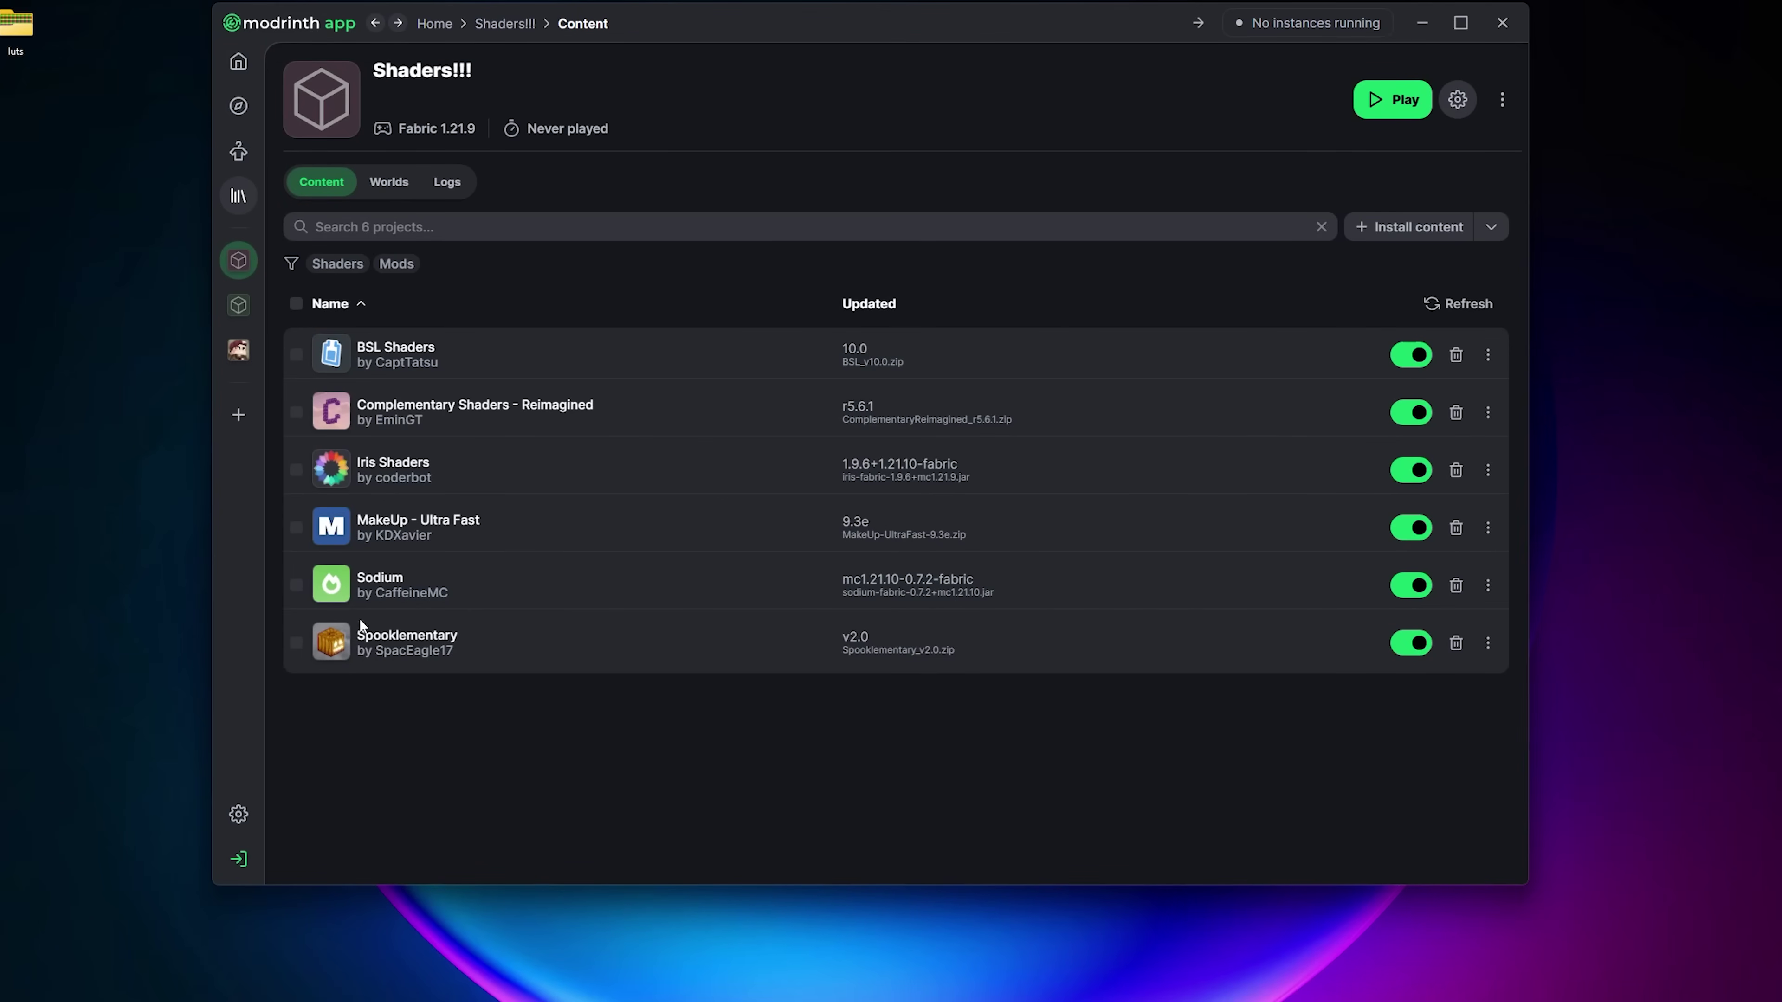
Step: Launch the Shaders!!! instance and open Minecraft's Video Settings
left_click(1399, 103)
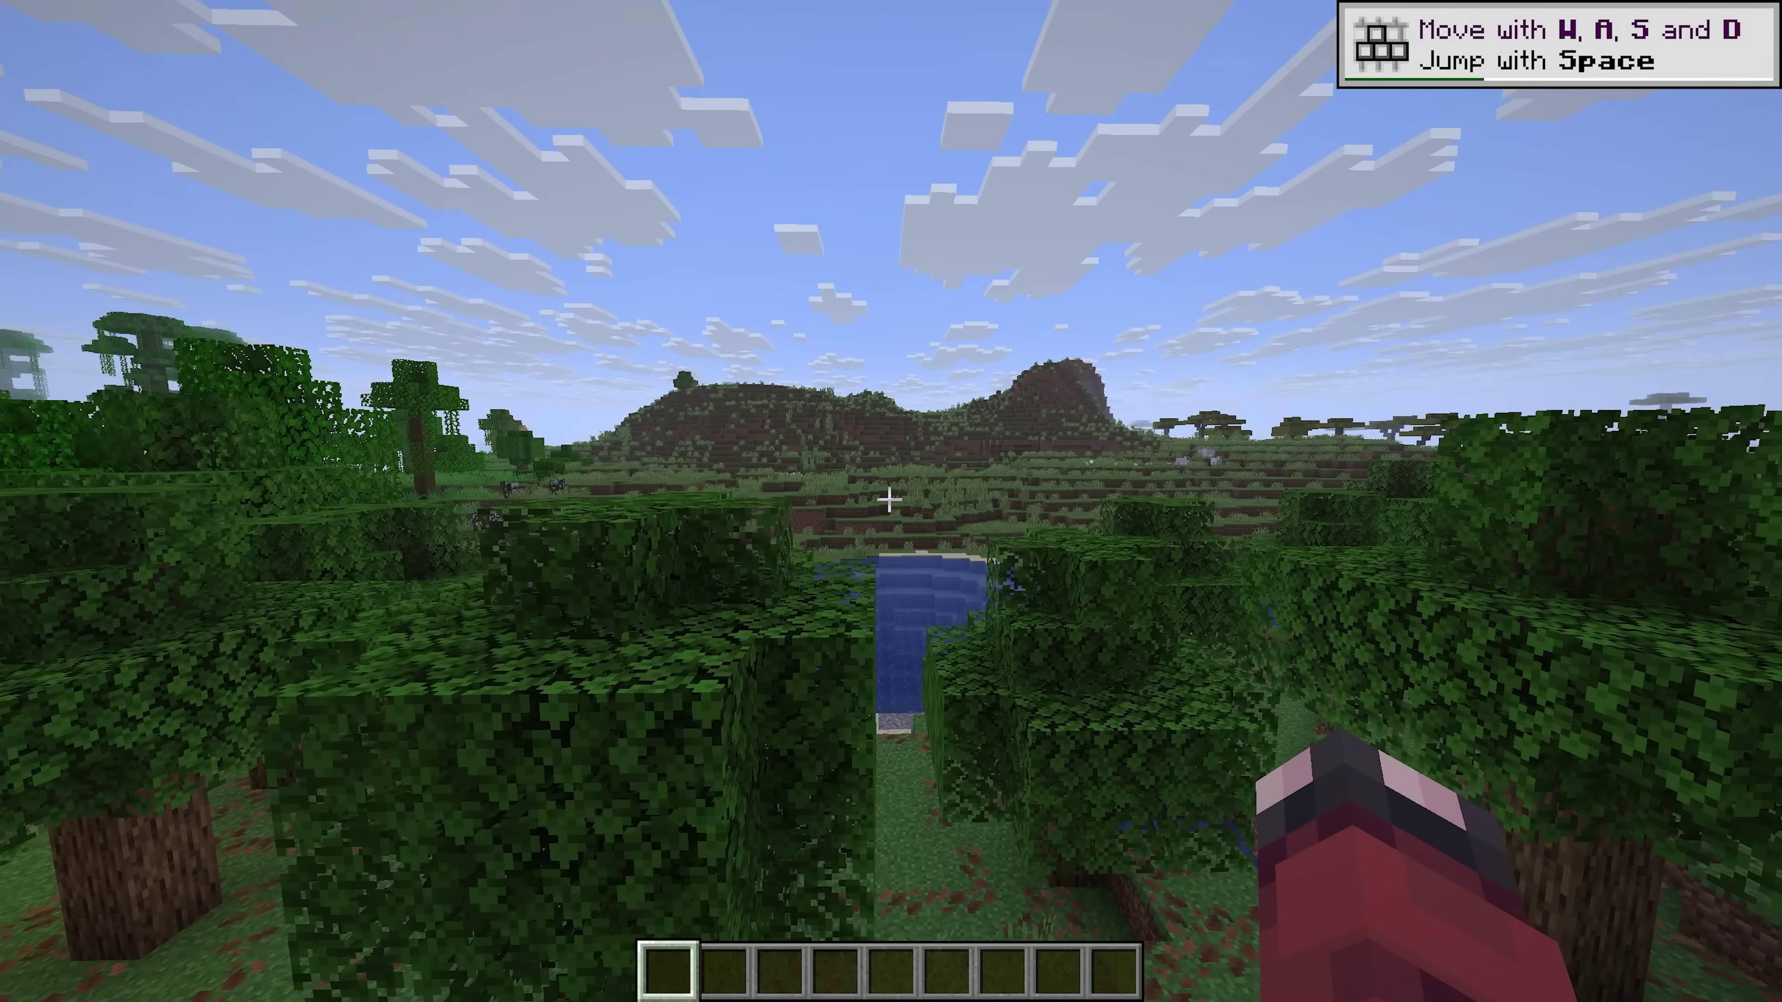
key("Escape")
left_click(787, 495)
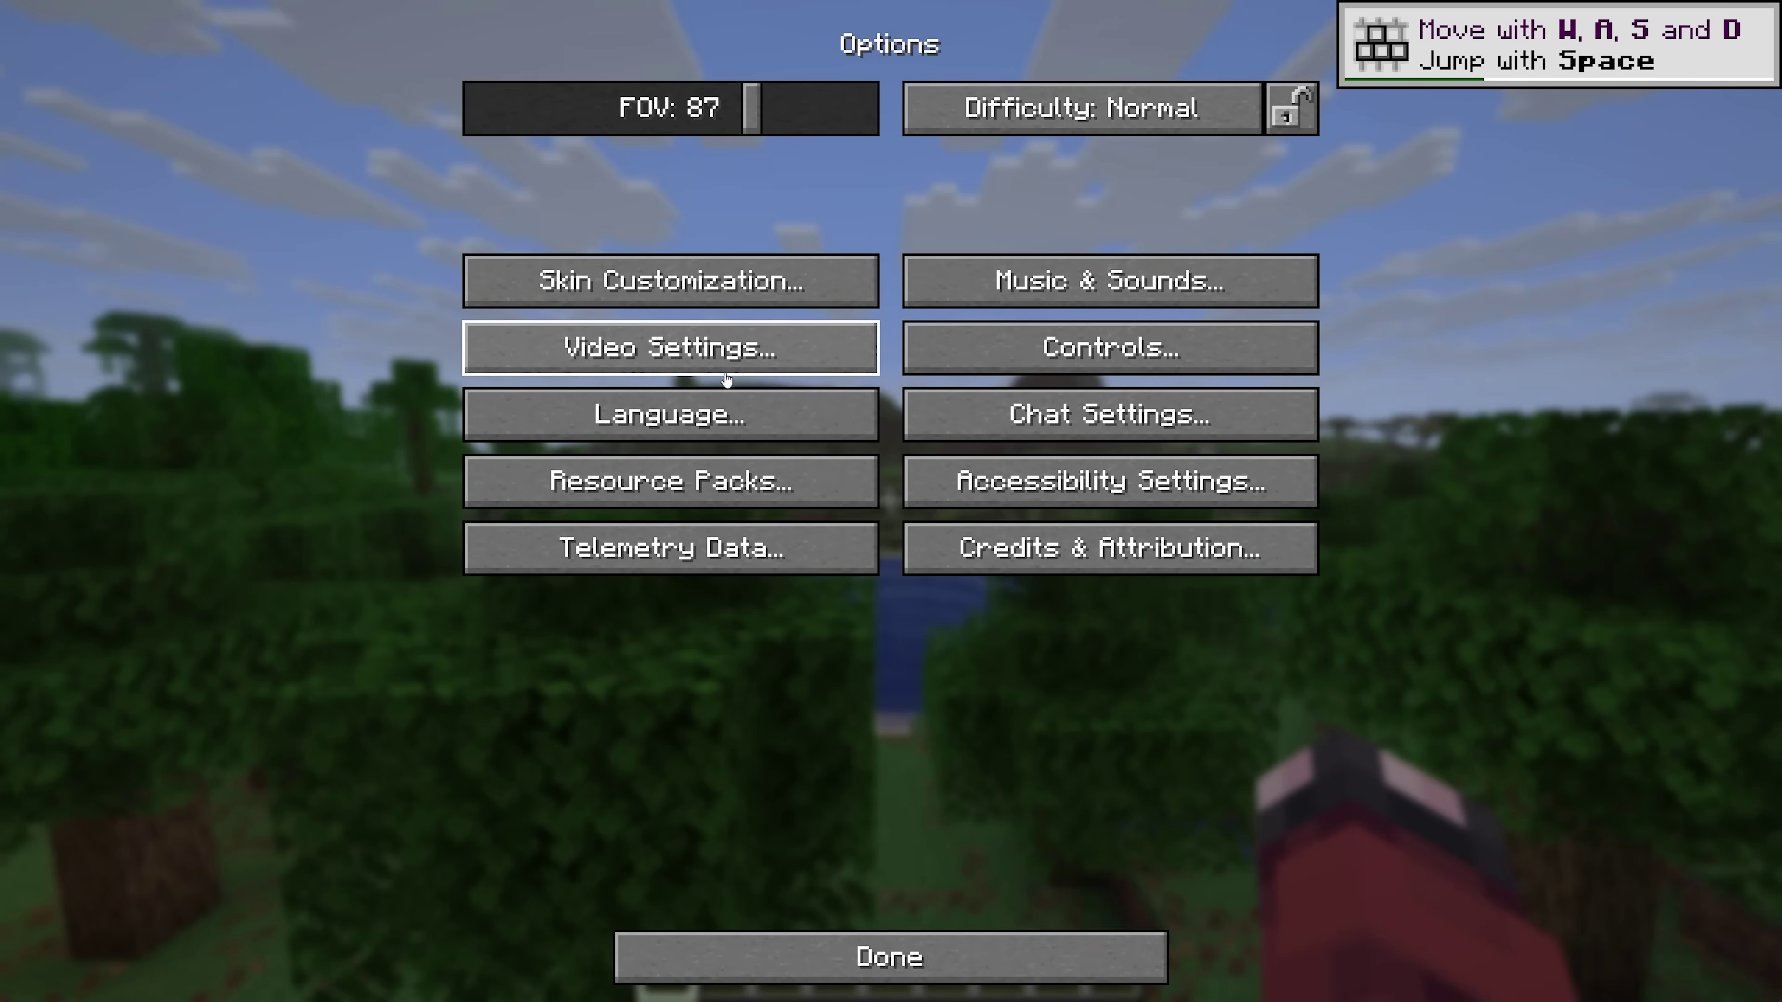
left_click(725, 351)
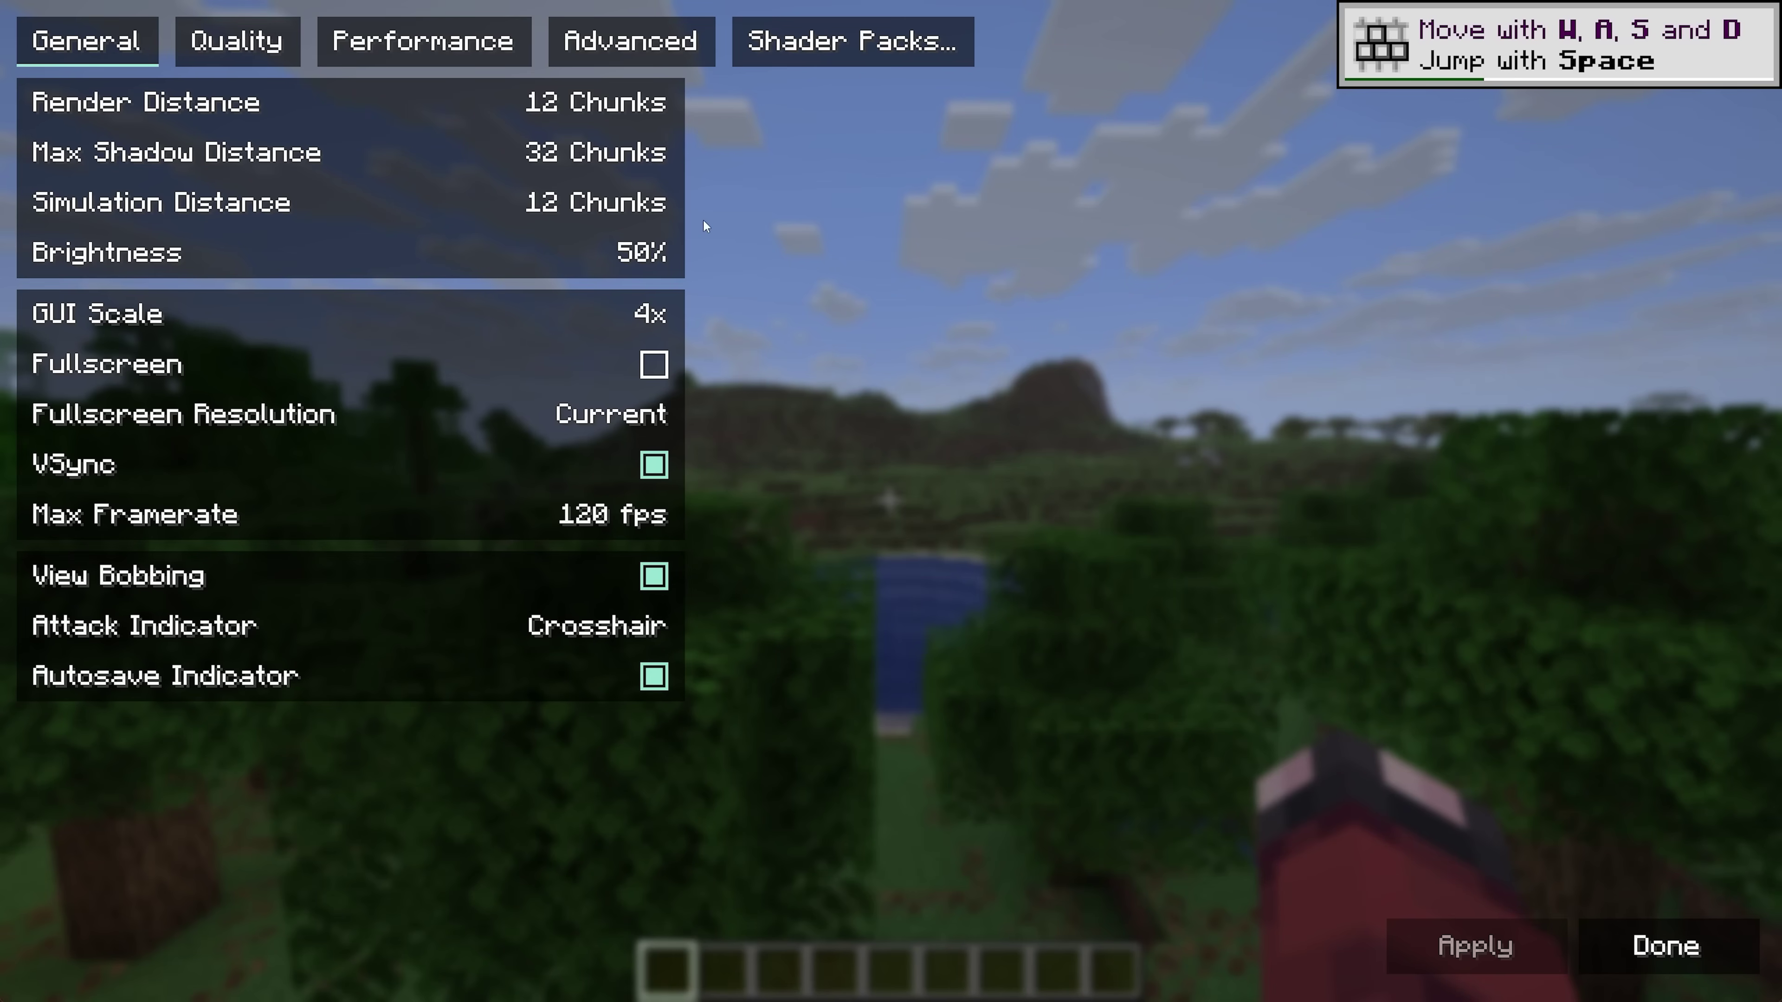
Step: Set Max Framerate to Unlimited and turn VSync off
mouse_move(644, 519)
left_click_drag(632, 523, 738, 523)
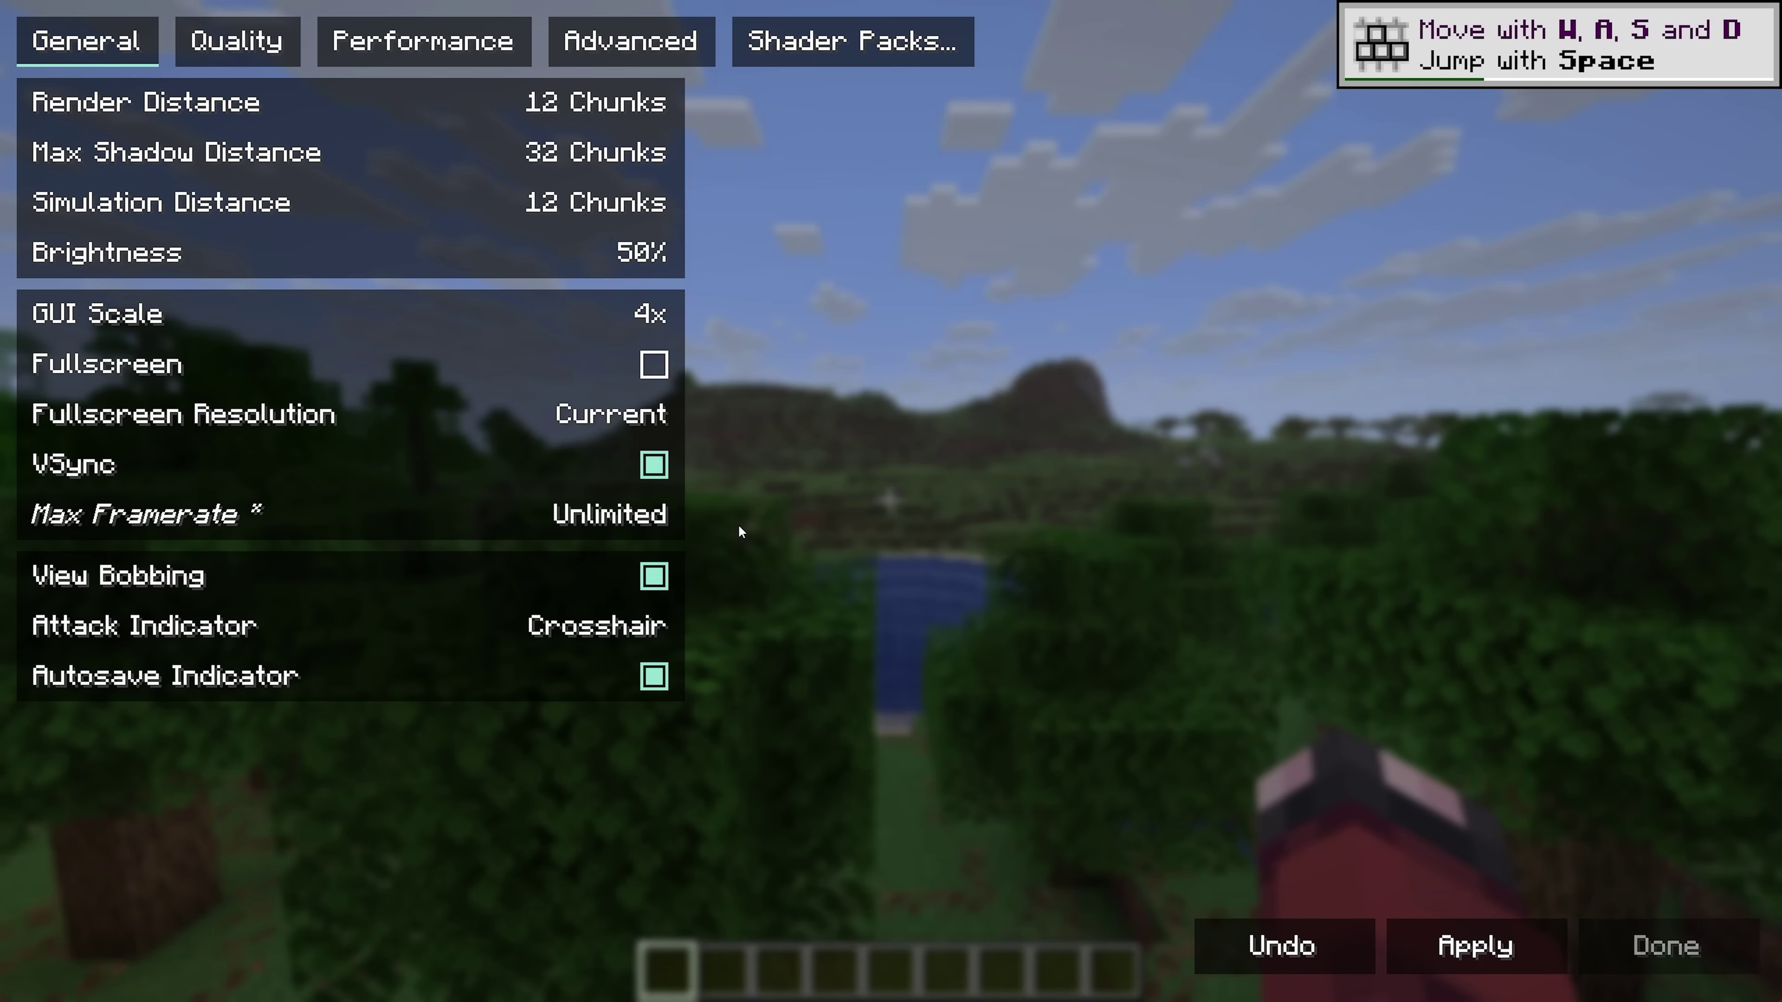
left_click(652, 466)
Step: Select the BSL_v10.0.zip shader pack and set its profile to Low
left_click(846, 54)
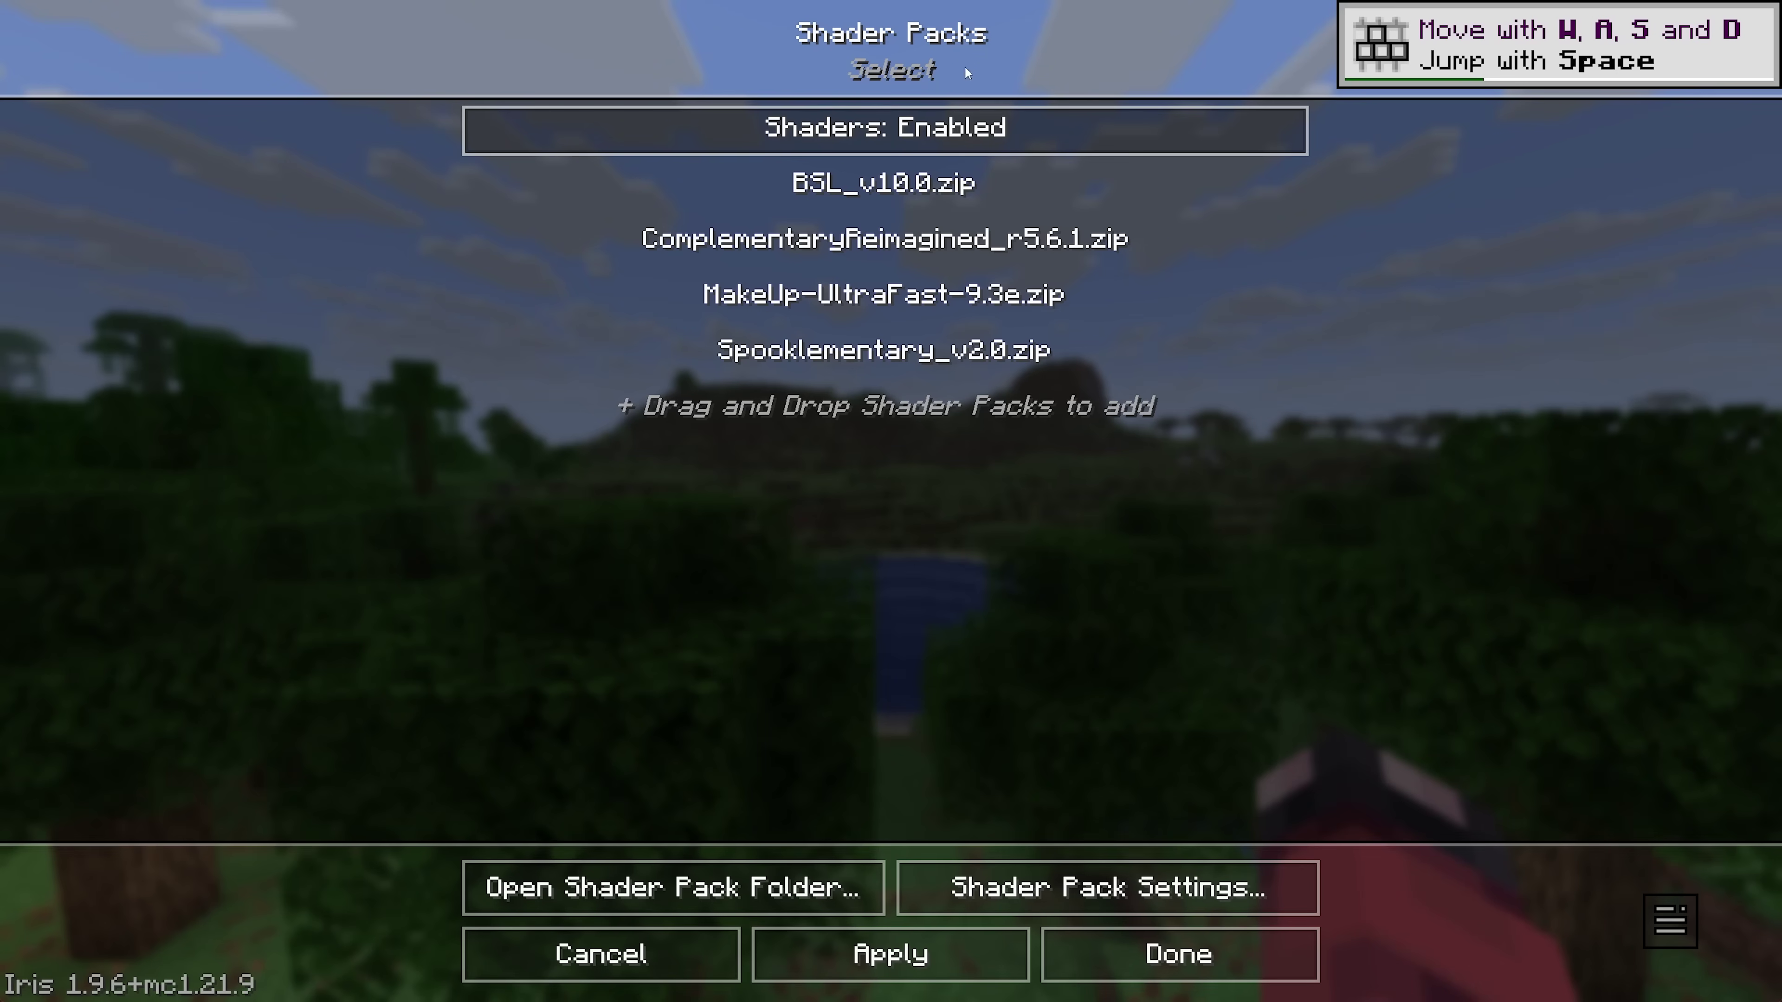
left_click(887, 184)
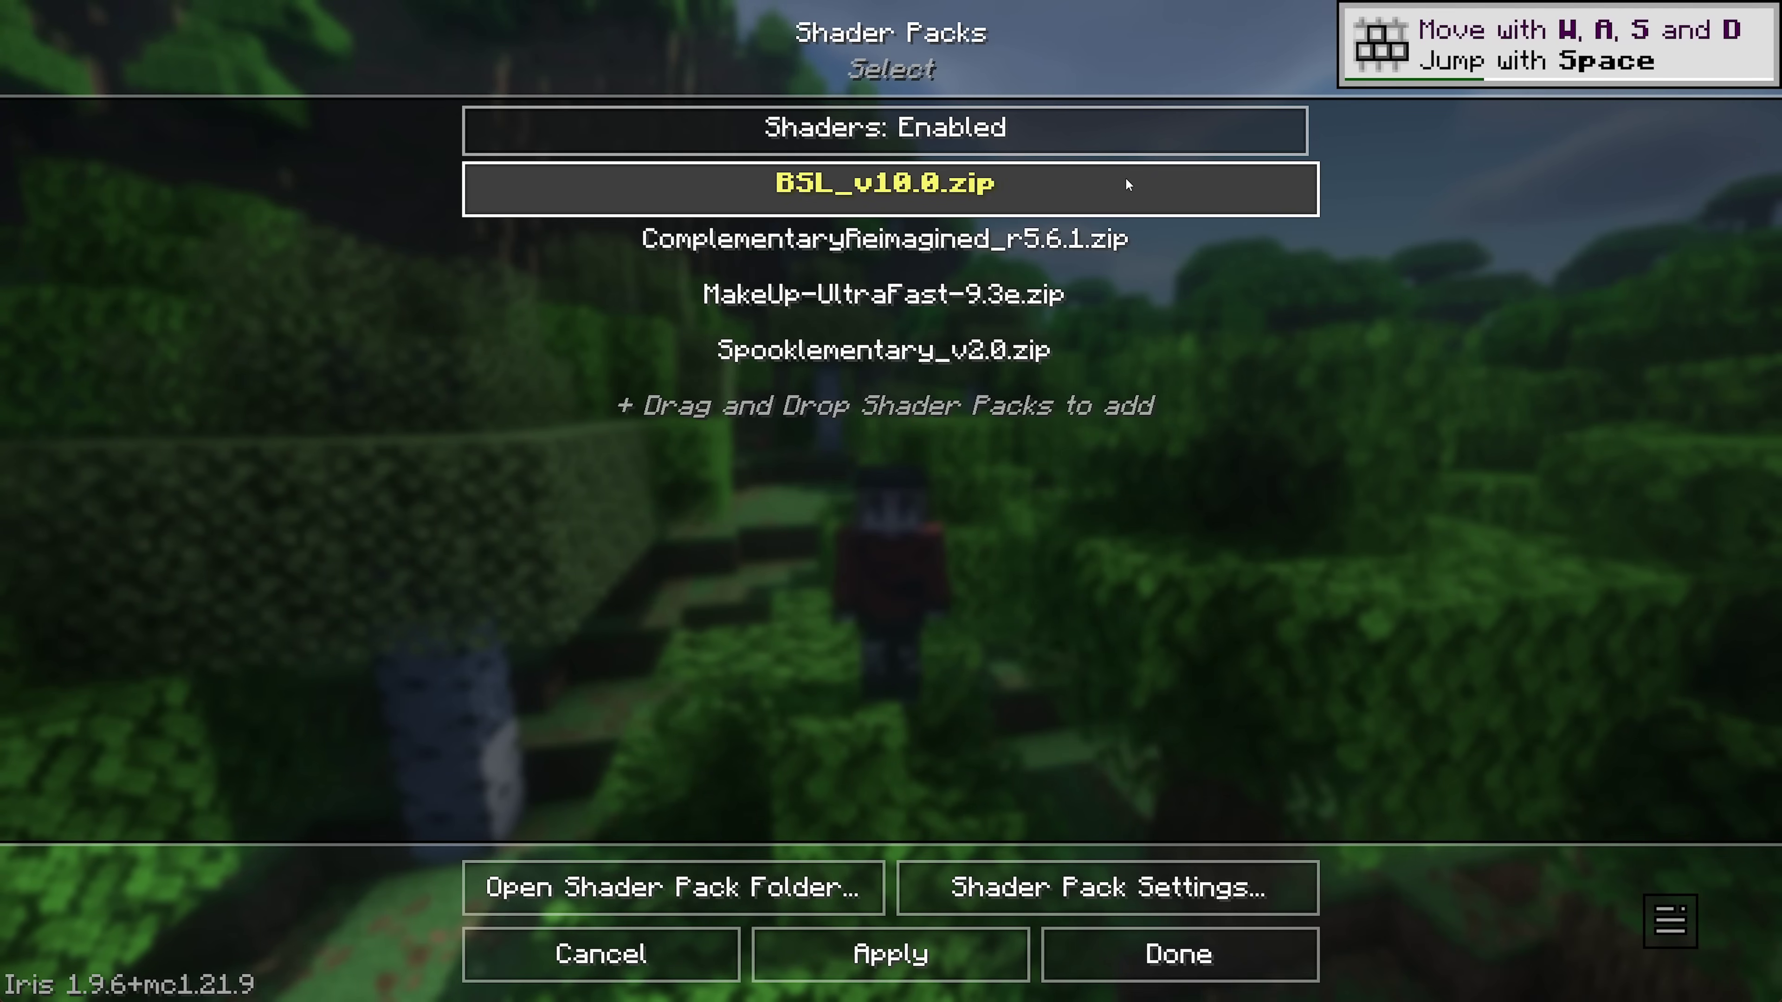
left_click(1171, 886)
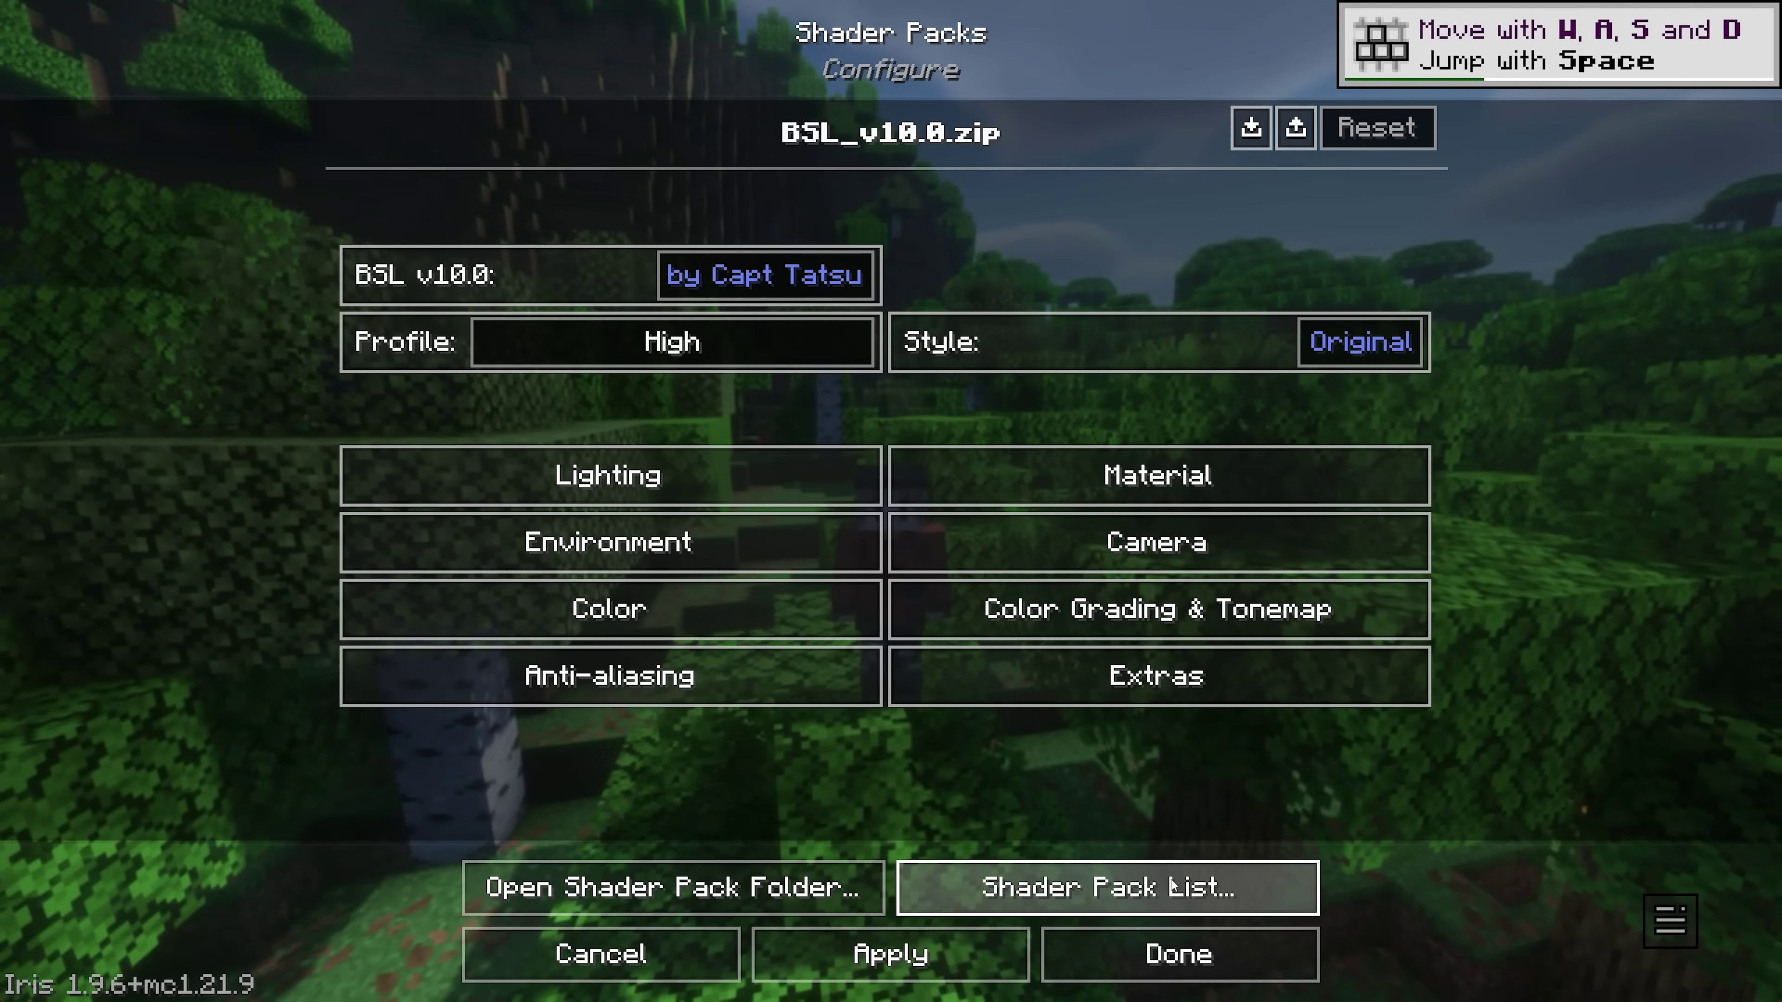
left_click(708, 356)
left_click(708, 357)
left_click(708, 357)
left_click(709, 356)
left_click(709, 358)
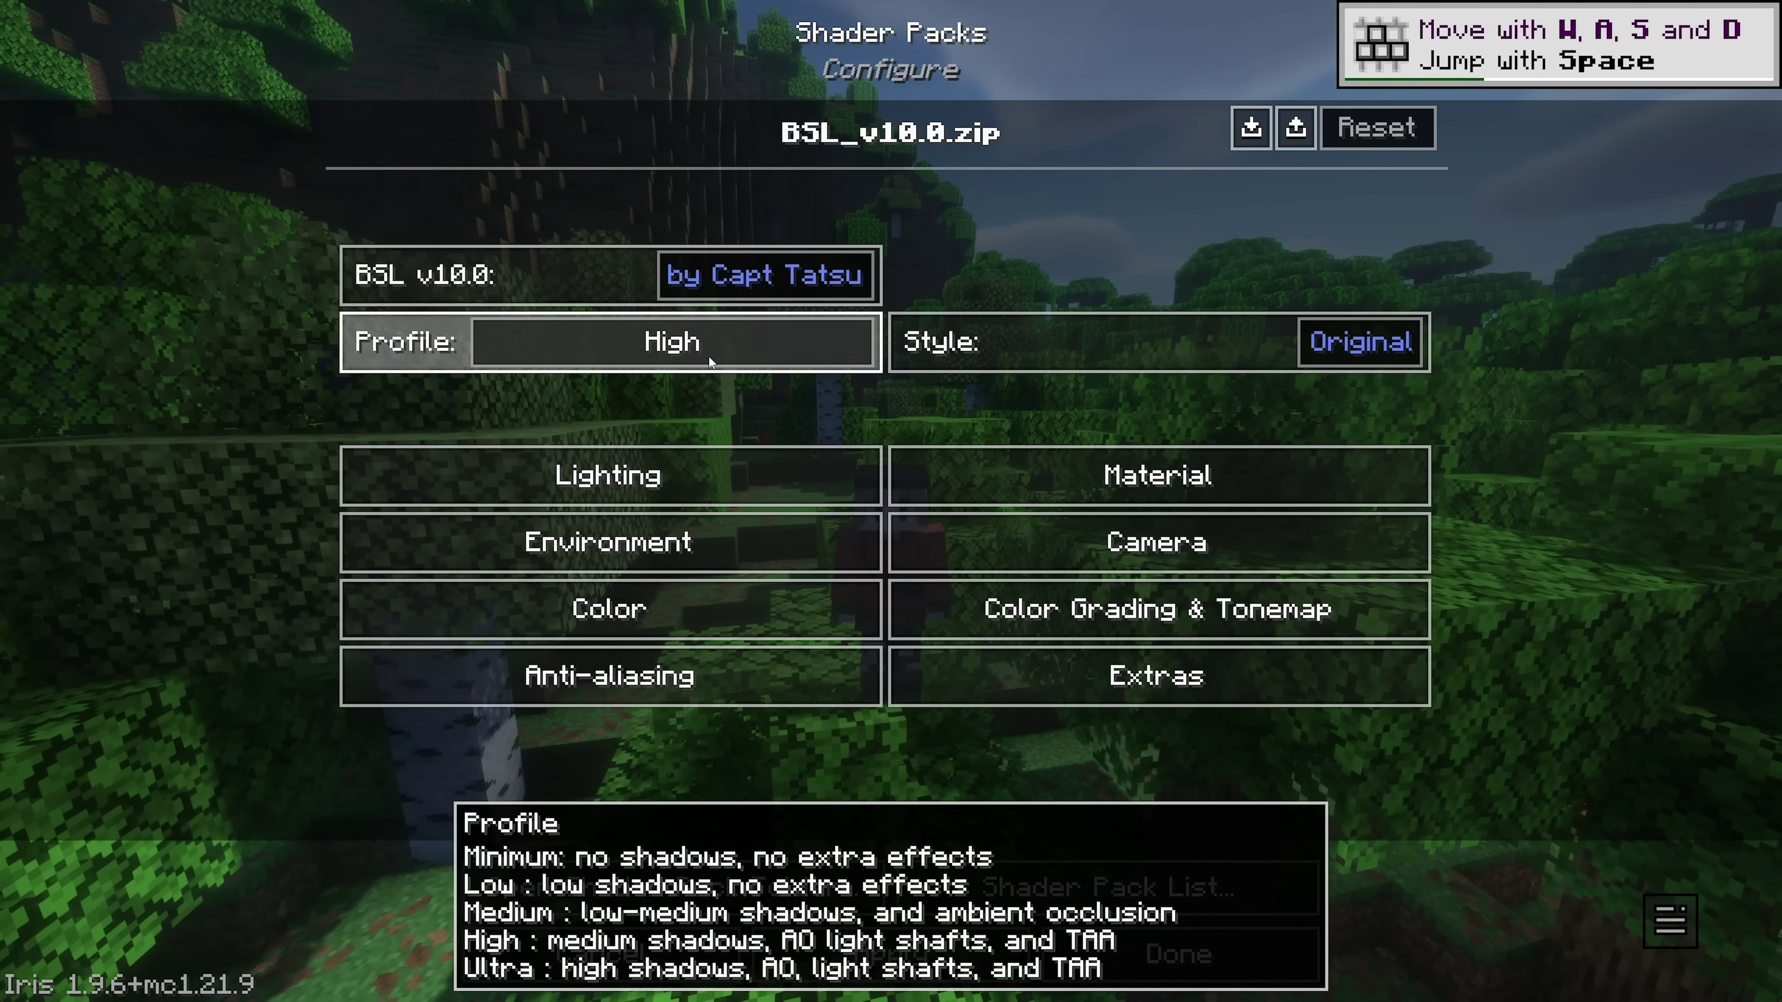
left_click(709, 358)
left_click(708, 357)
left_click(709, 358)
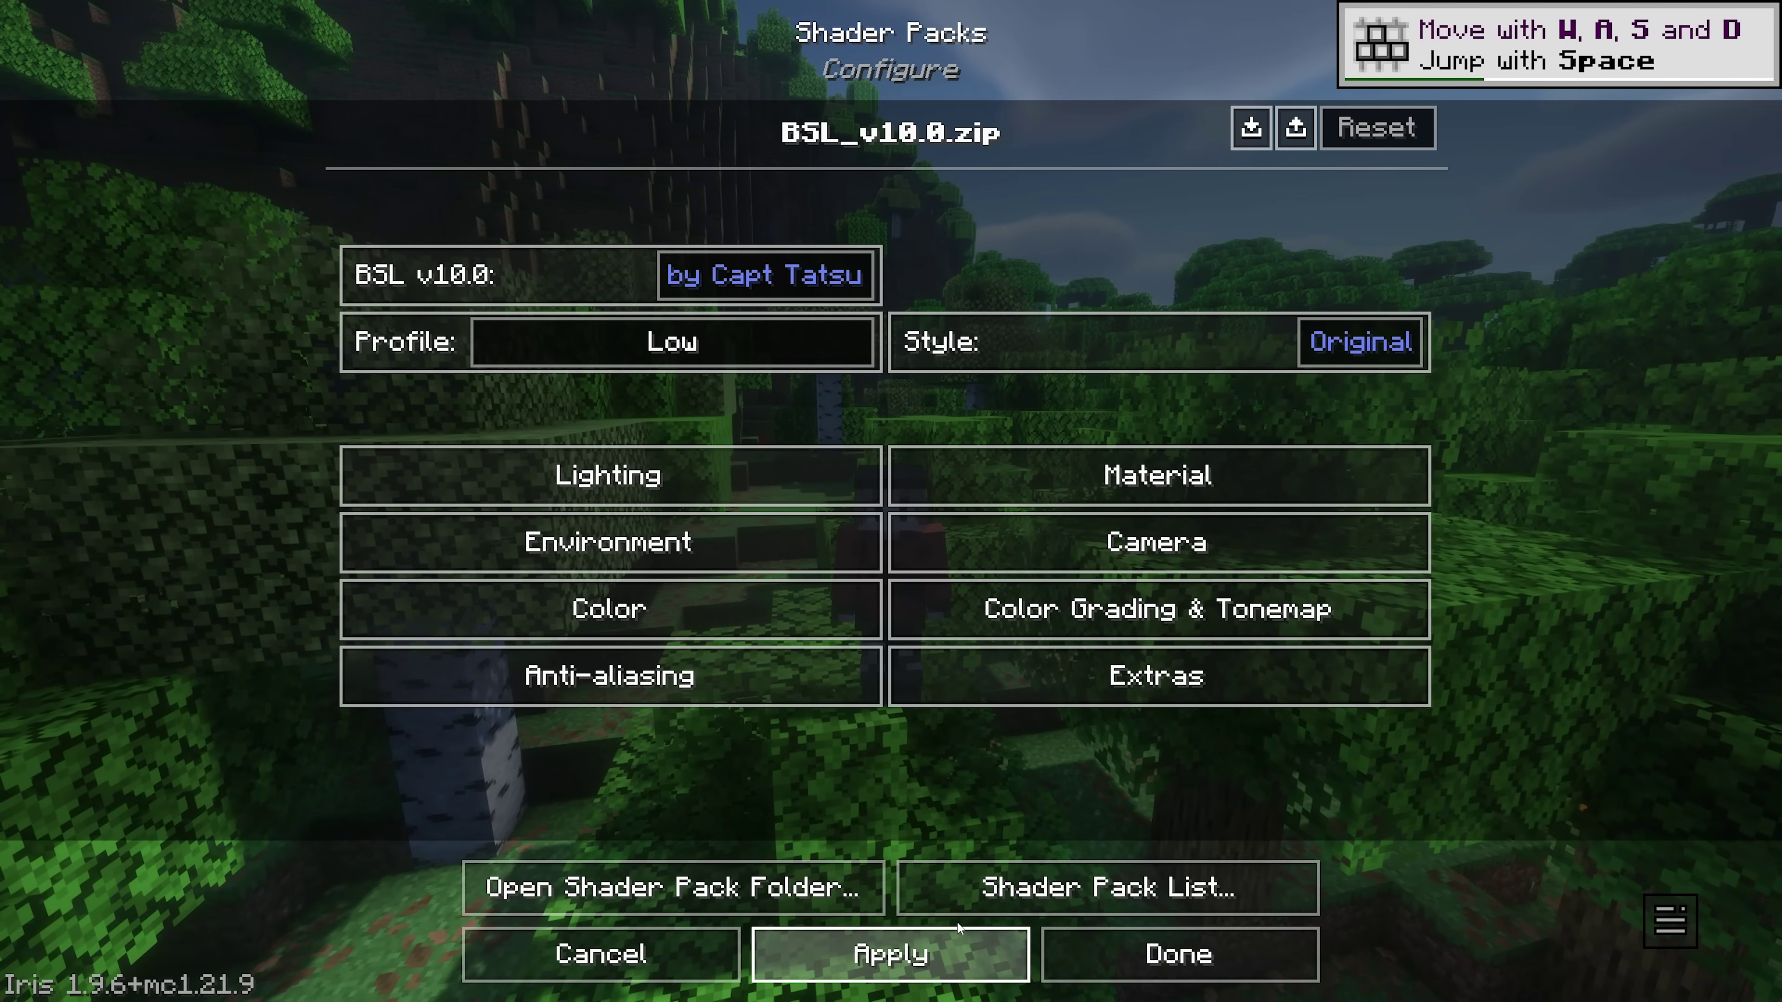
Step: Return to the world and walk through the forest to the stream
key("Escape")
key("Escape")
key("Escape")
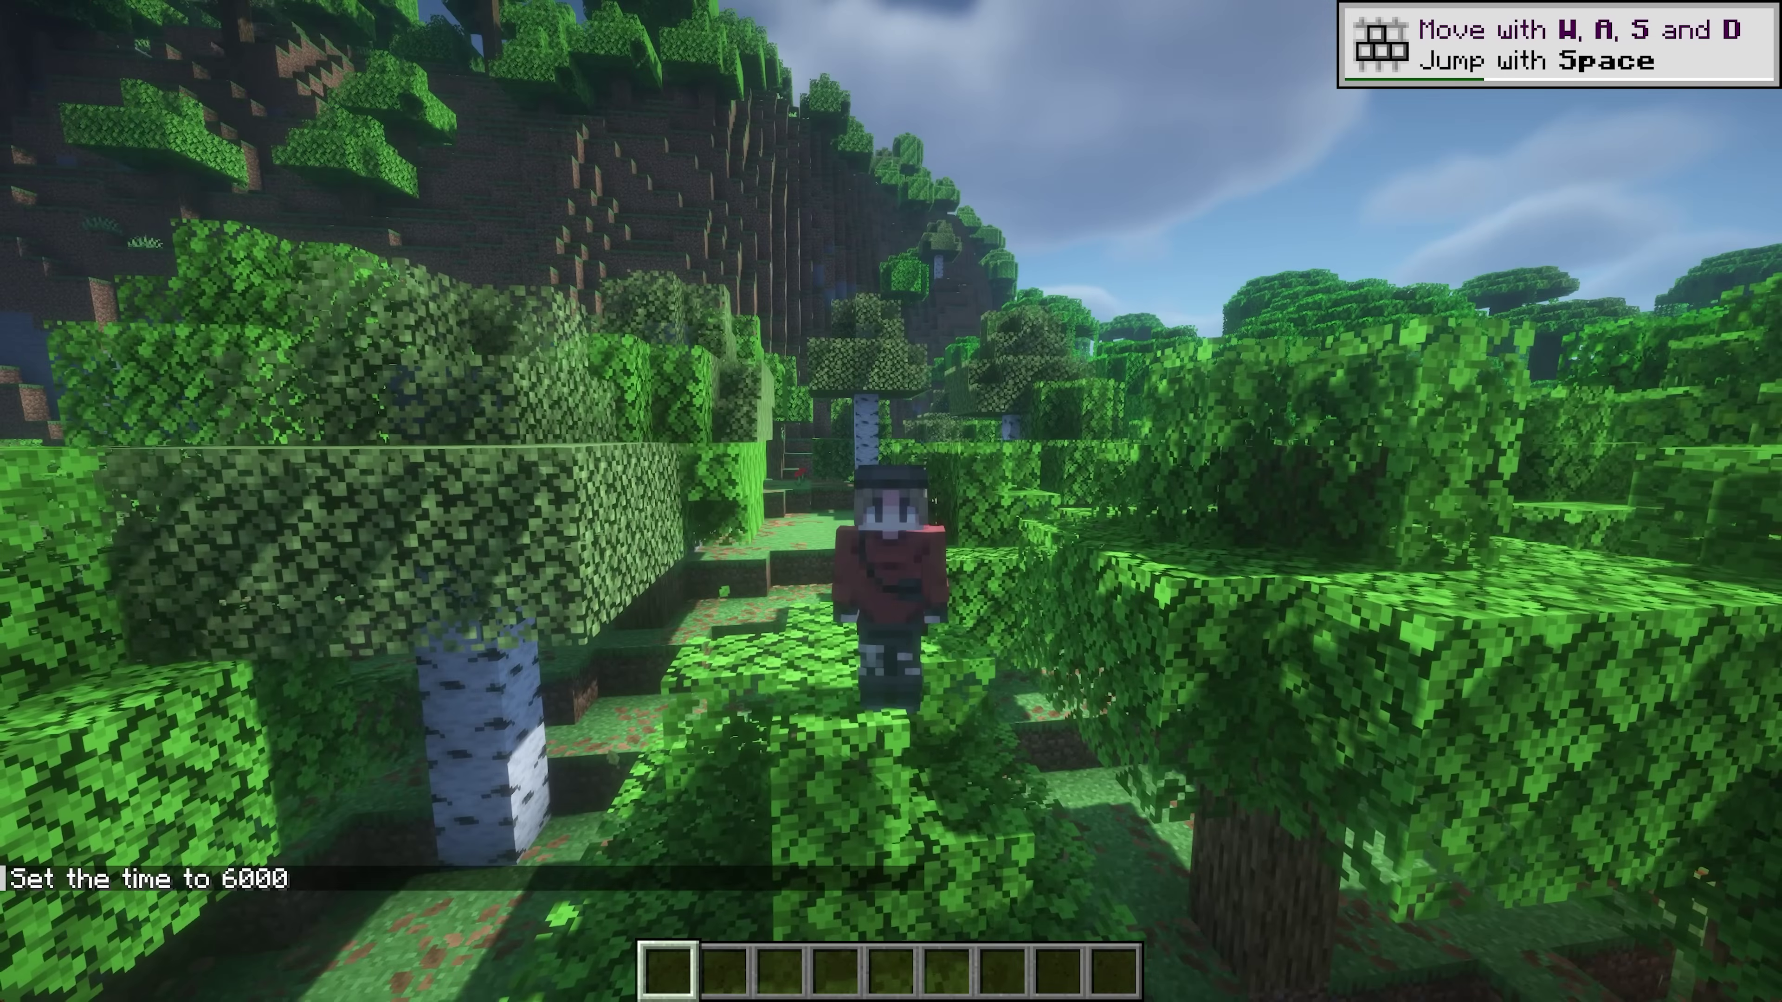
key("F5")
key("w")
key("F5")
key("F5")
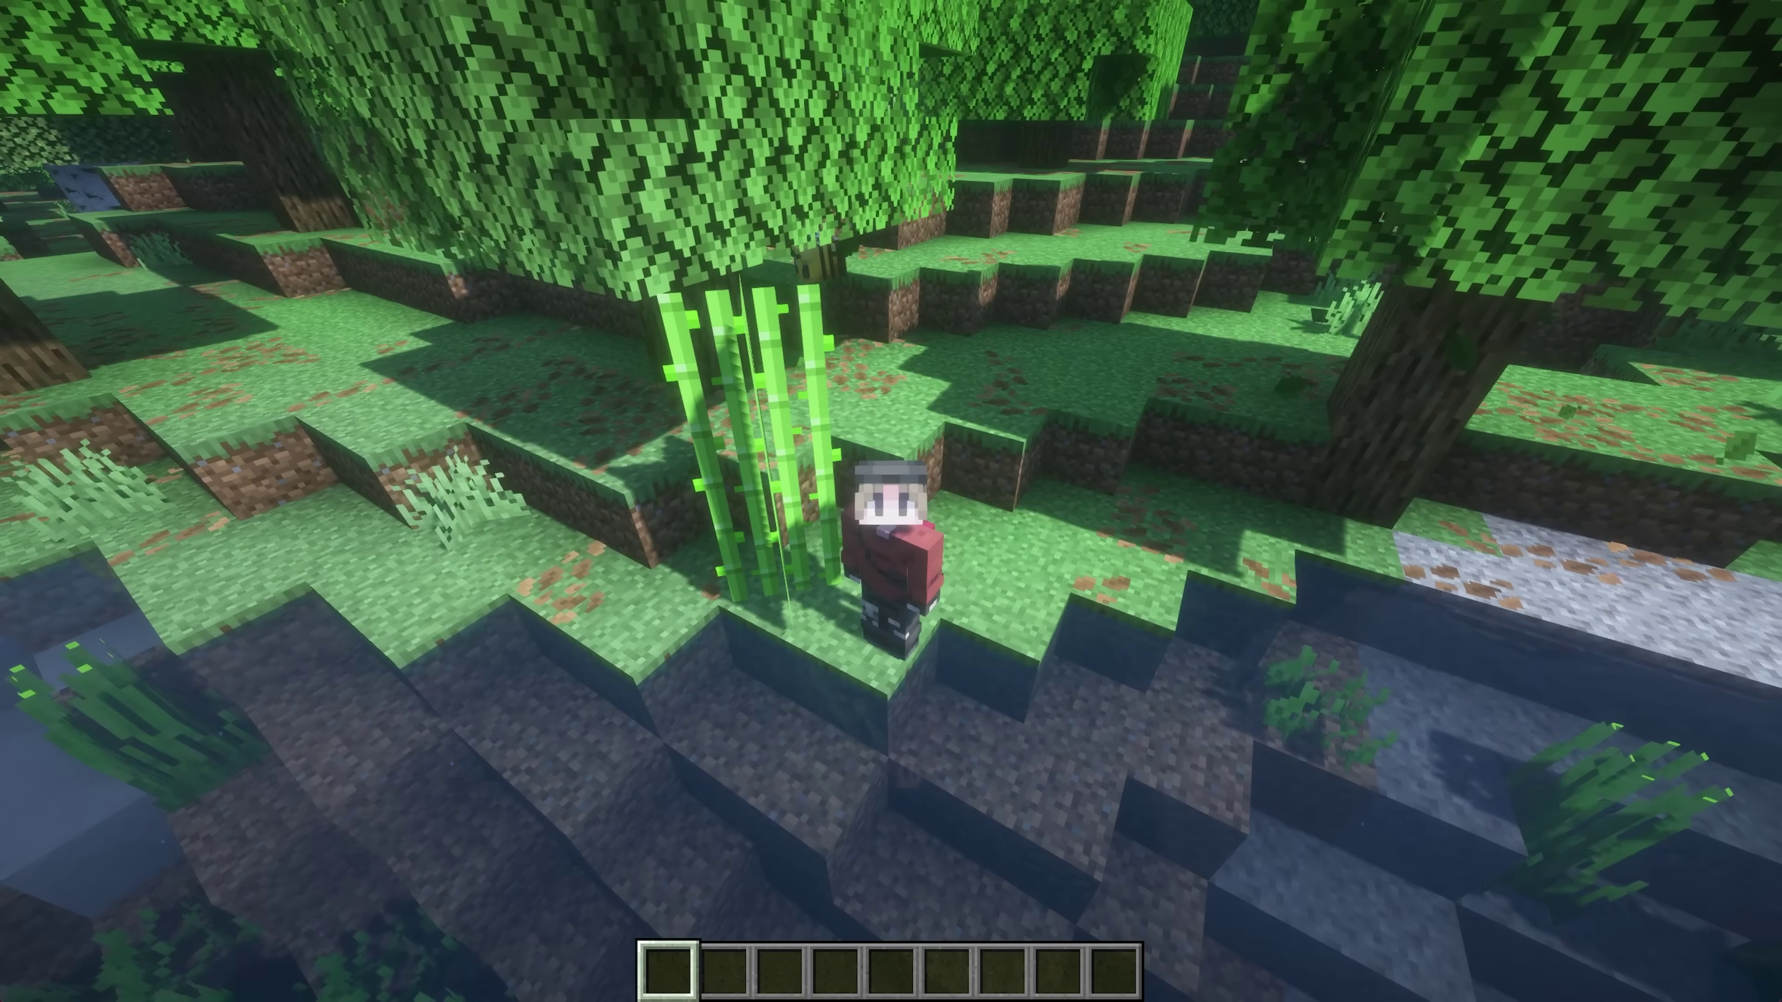
mouse_move(890, 501)
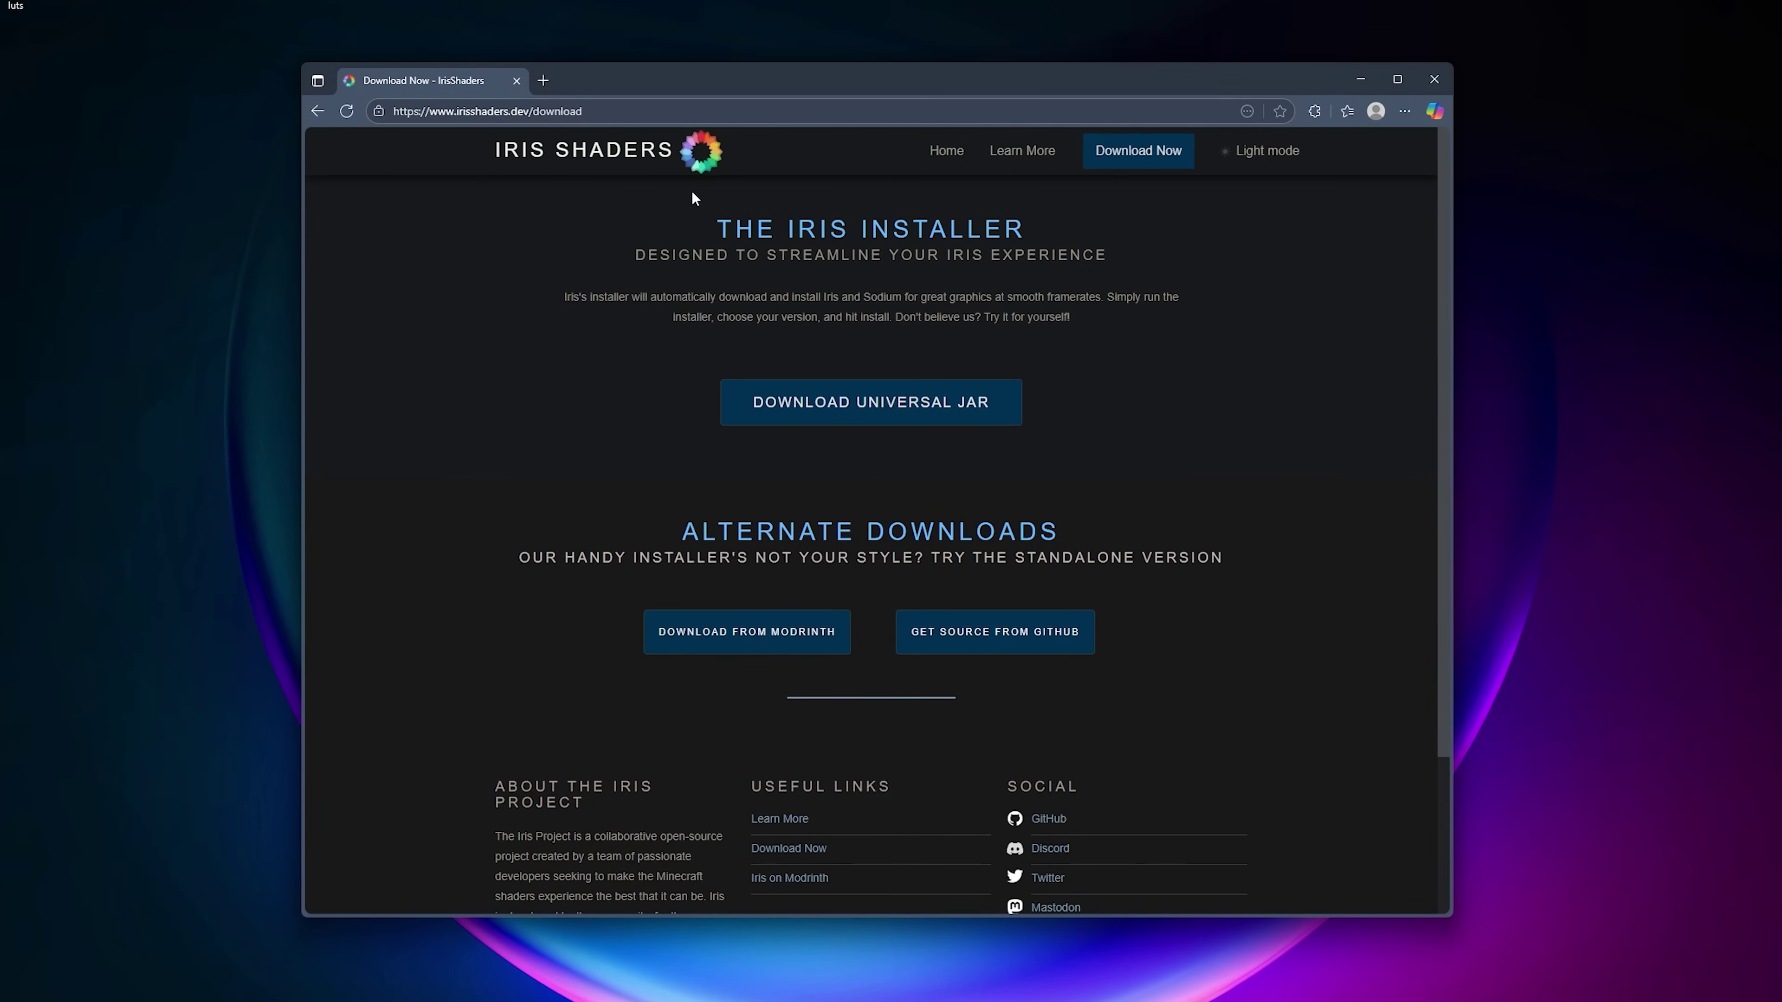
Step: Download the universal Iris installer jar and keep the flagged download
left_click(393, 112)
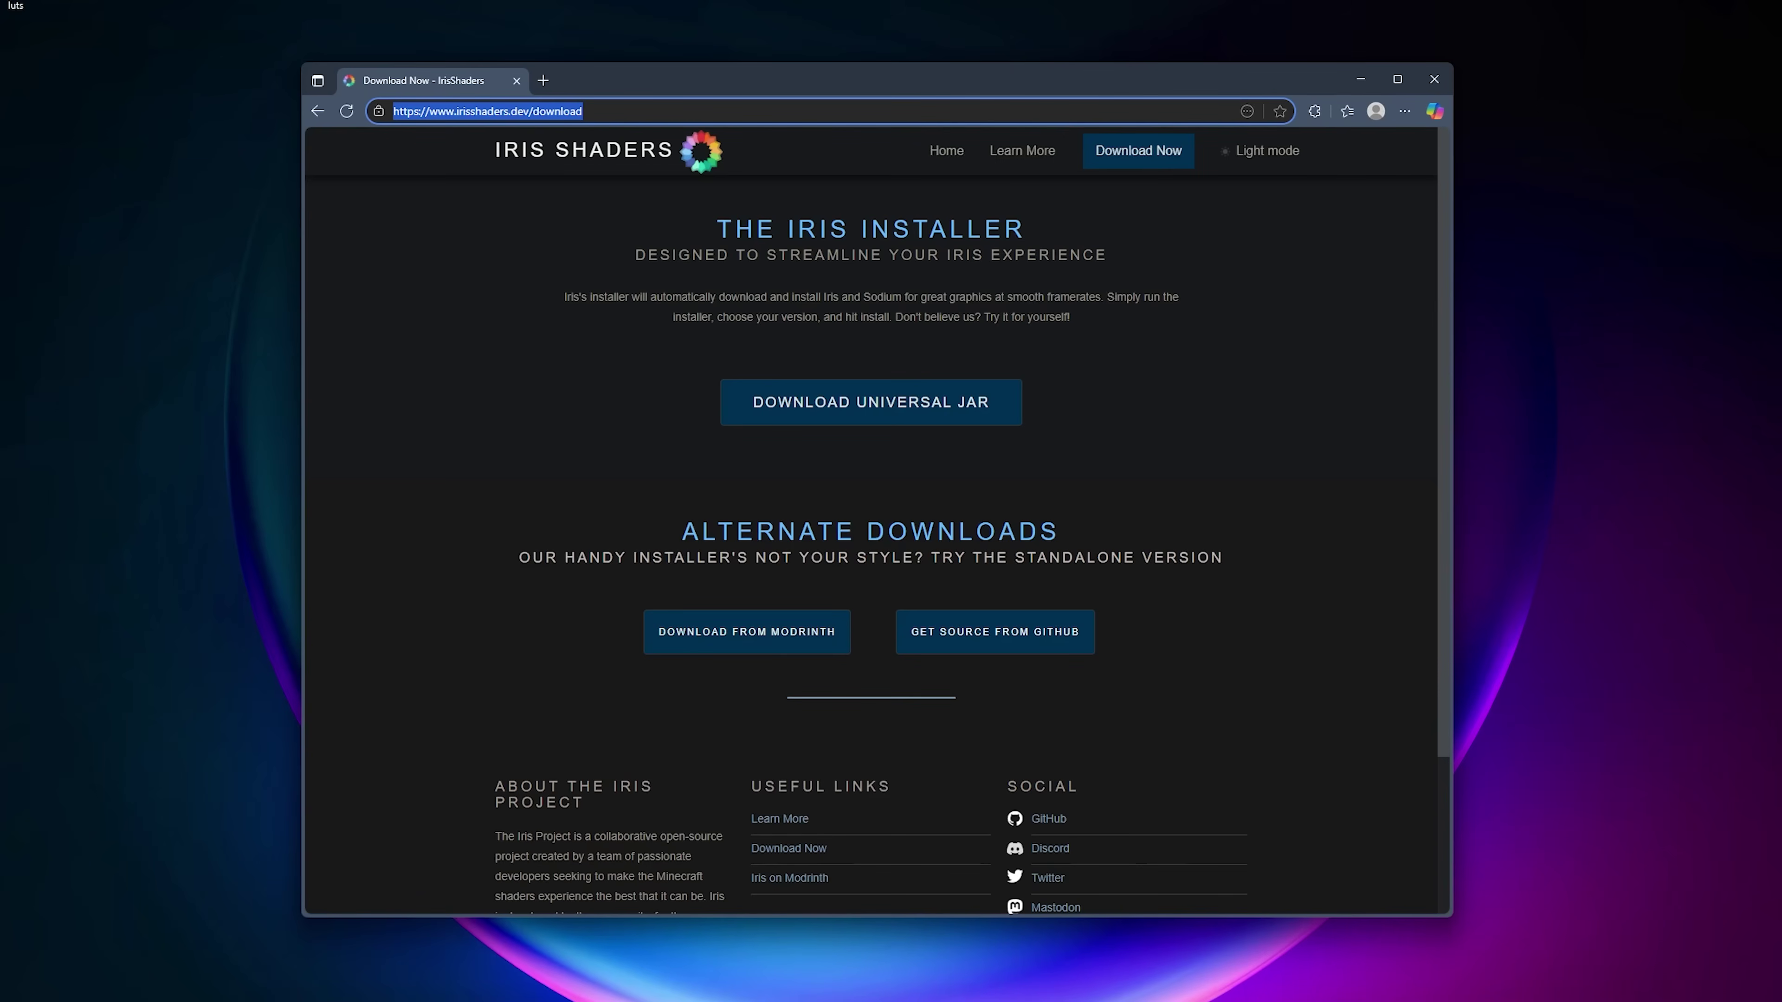
left_click(1356, 316)
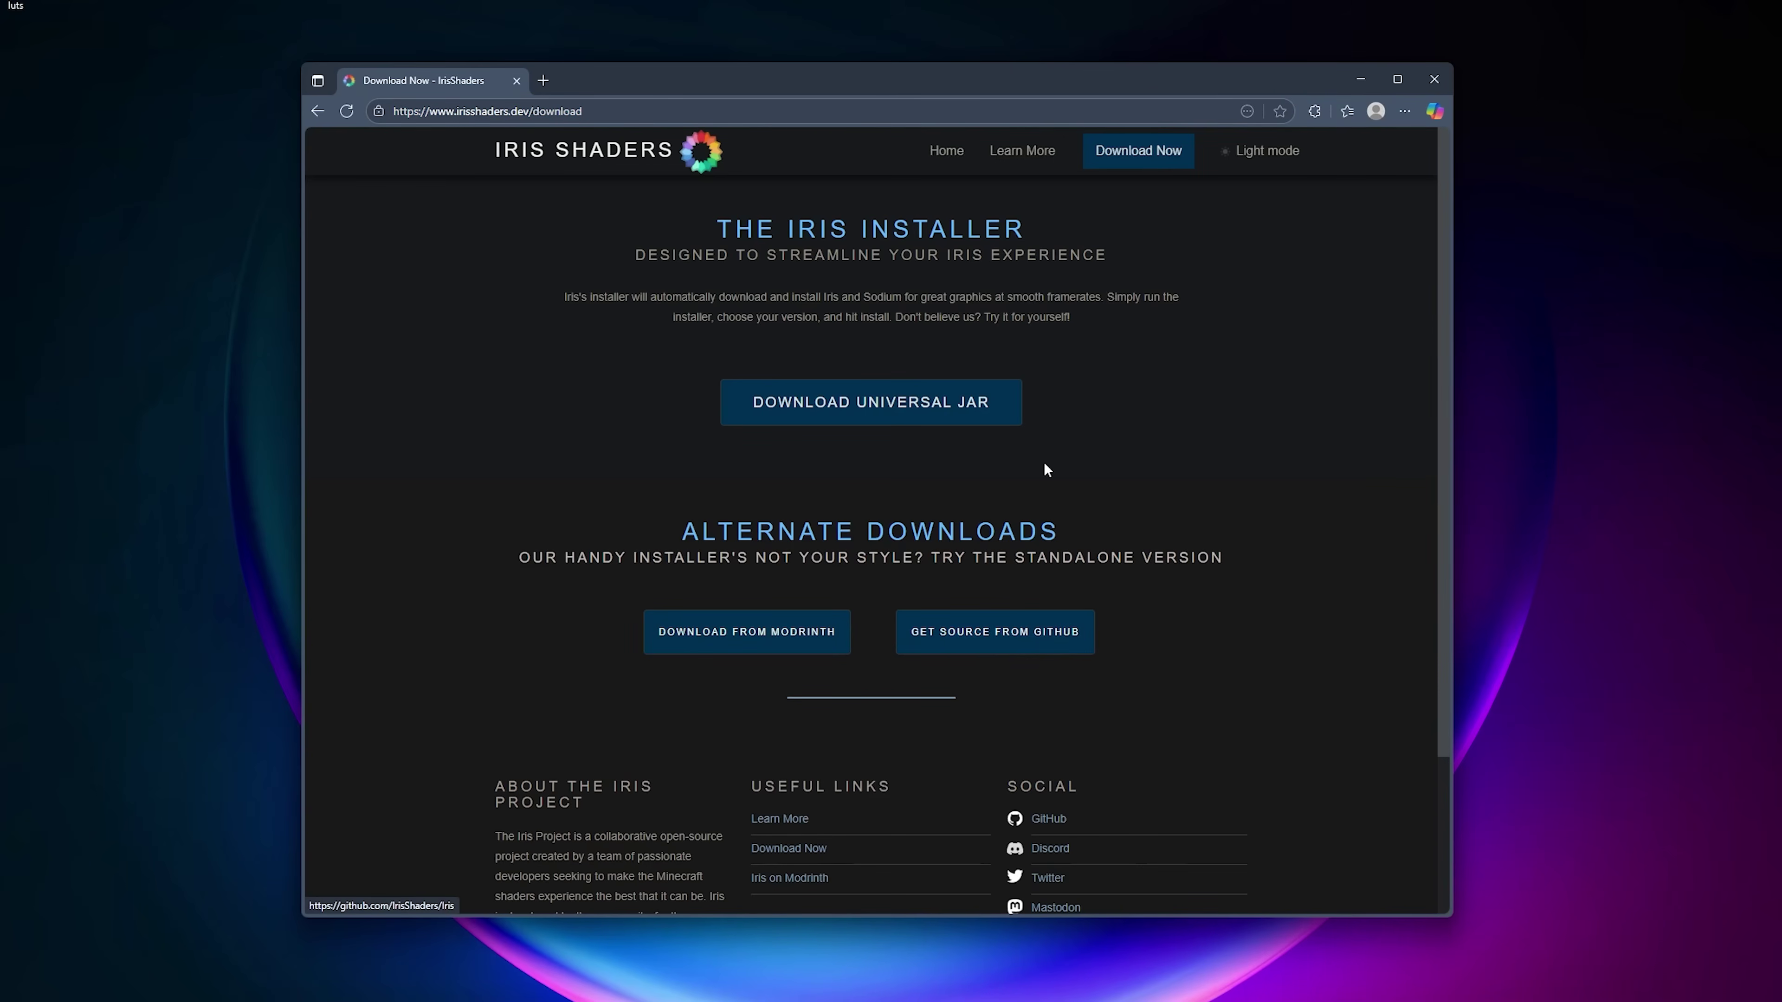
left_click(876, 410)
left_click(1154, 205)
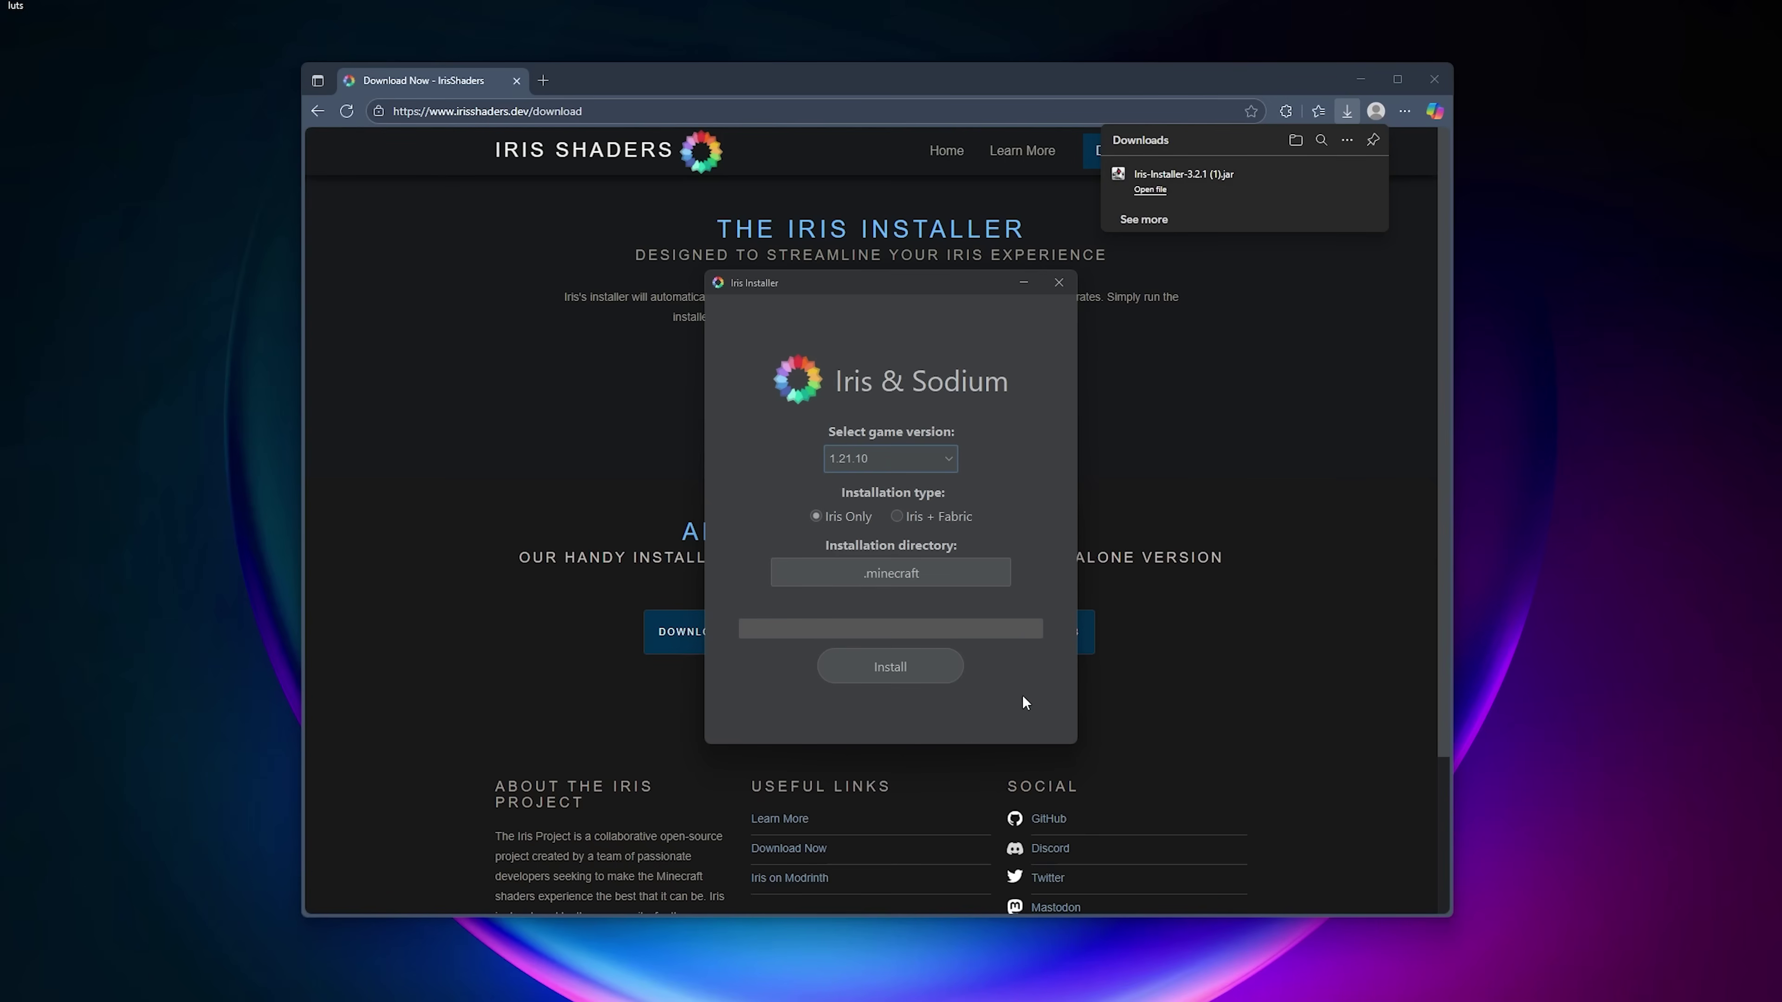
Step: Install Iris + Fabric for game version 1.19.3
left_click(897, 456)
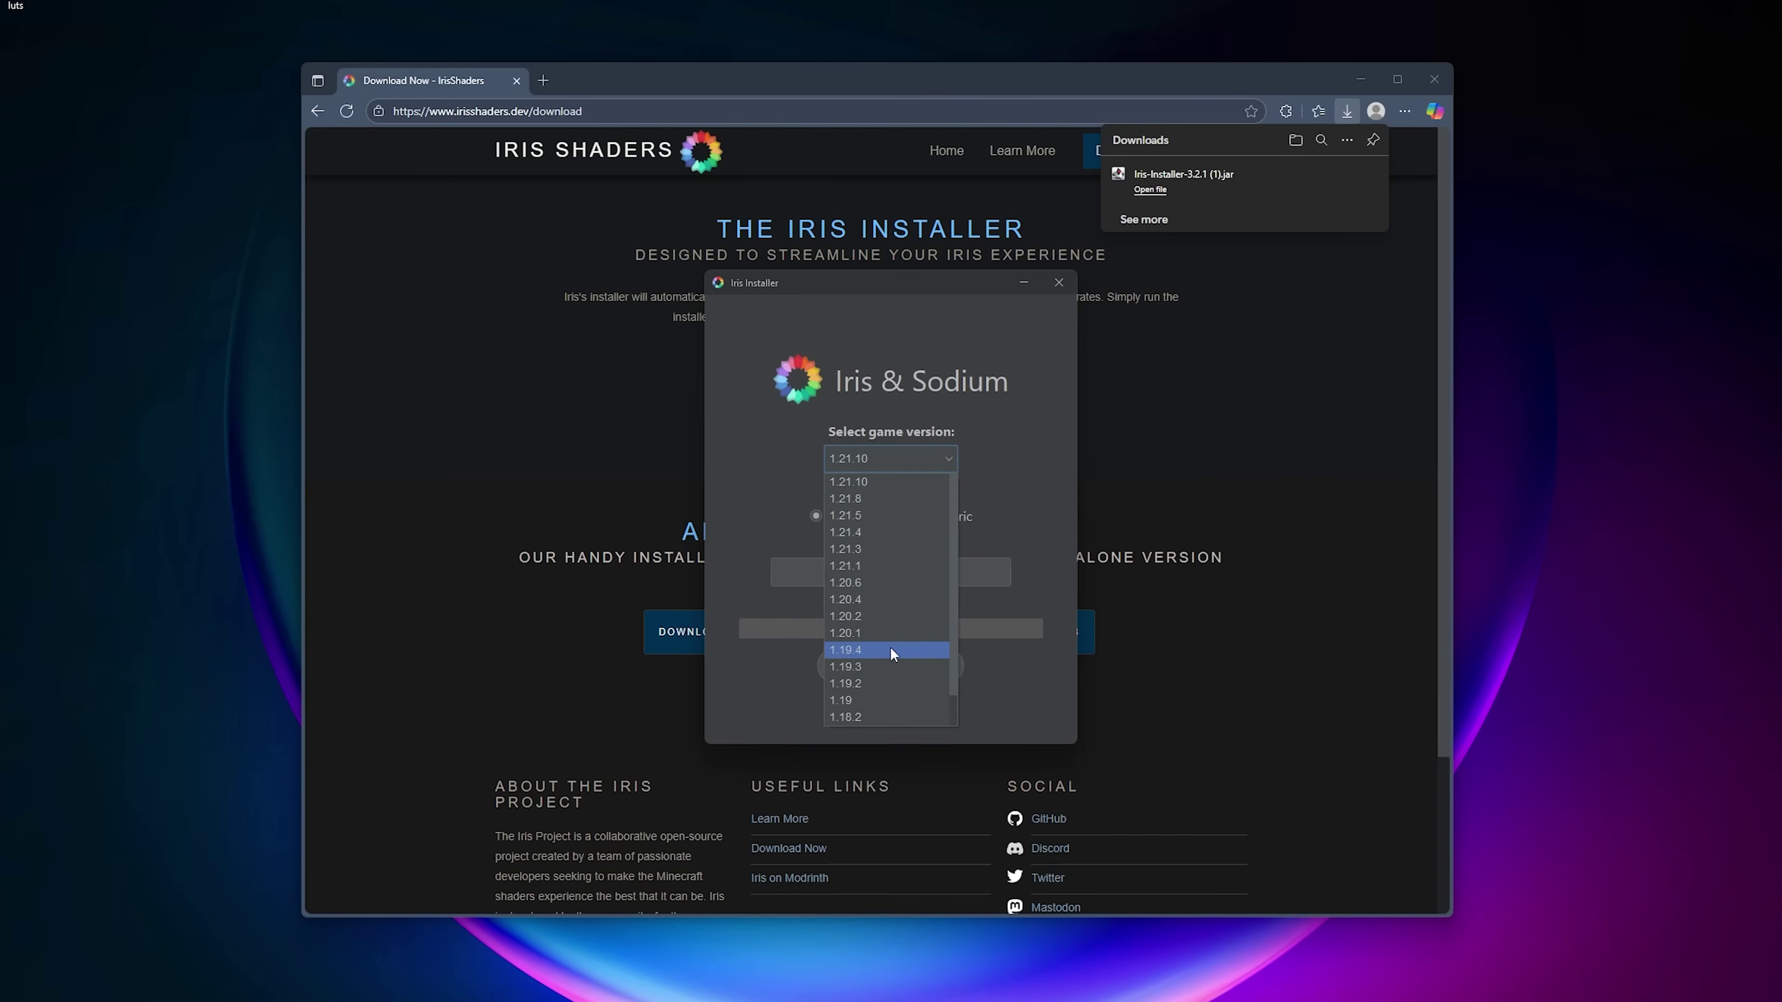
left_click(883, 663)
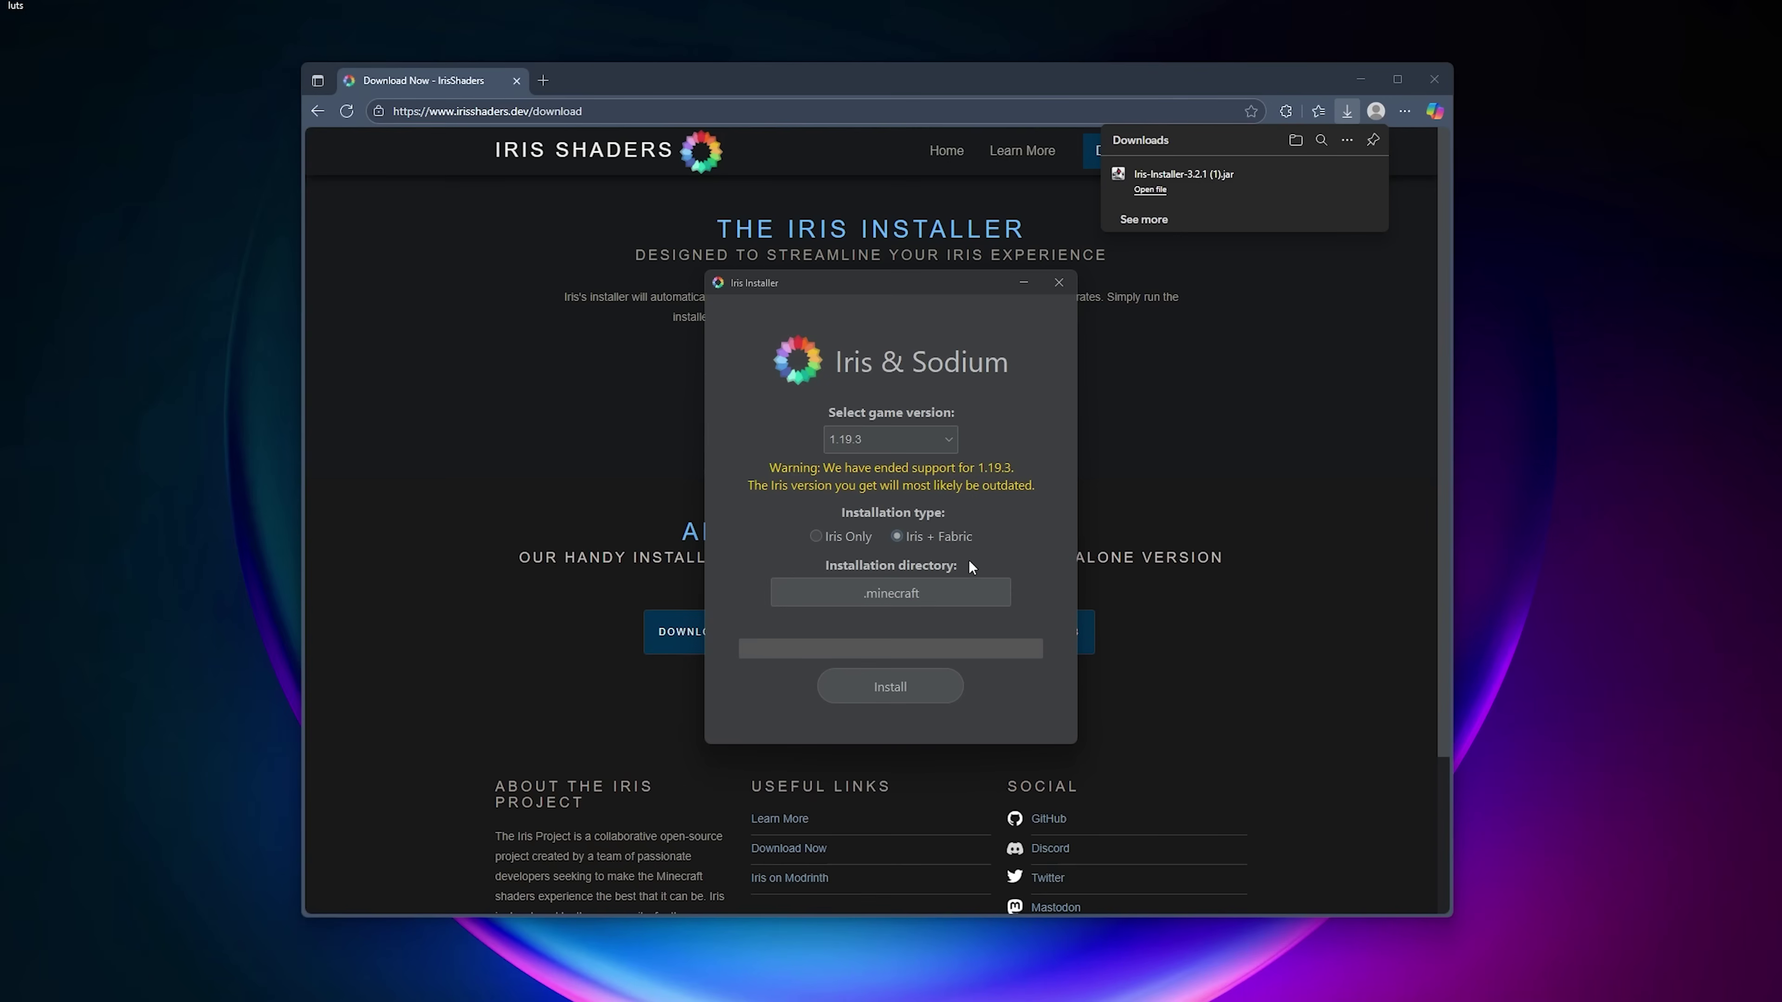
left_click(876, 695)
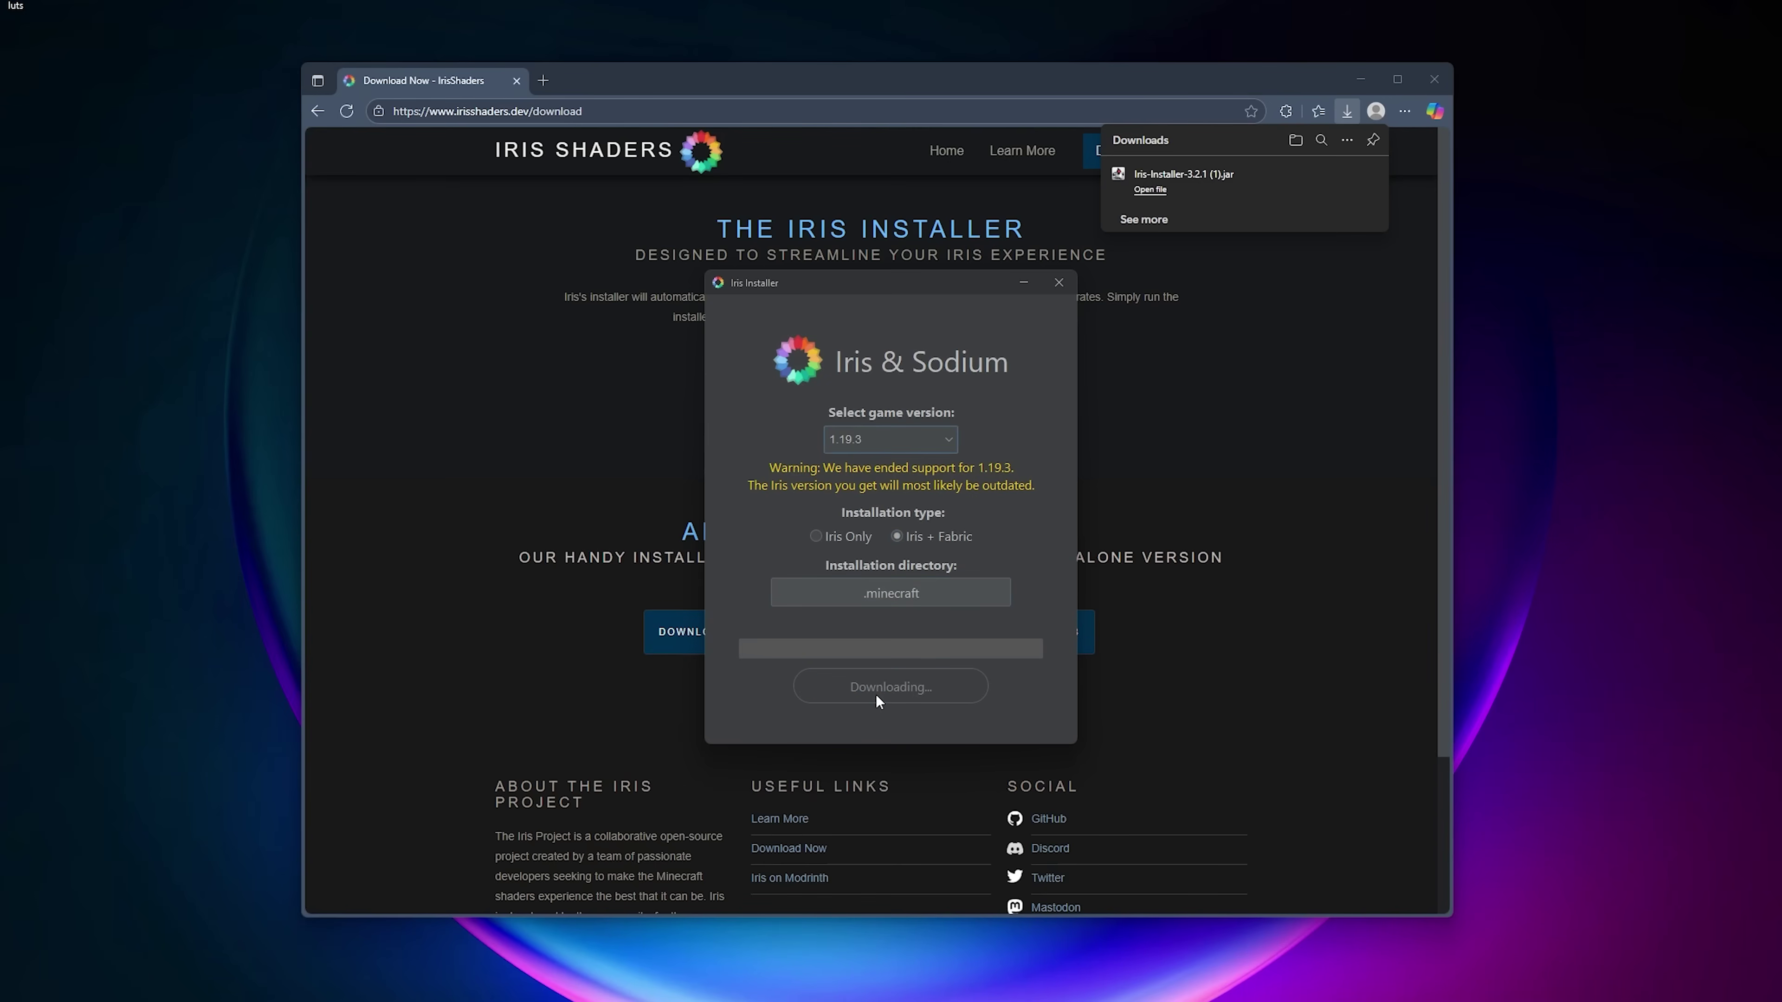
left_click(994, 540)
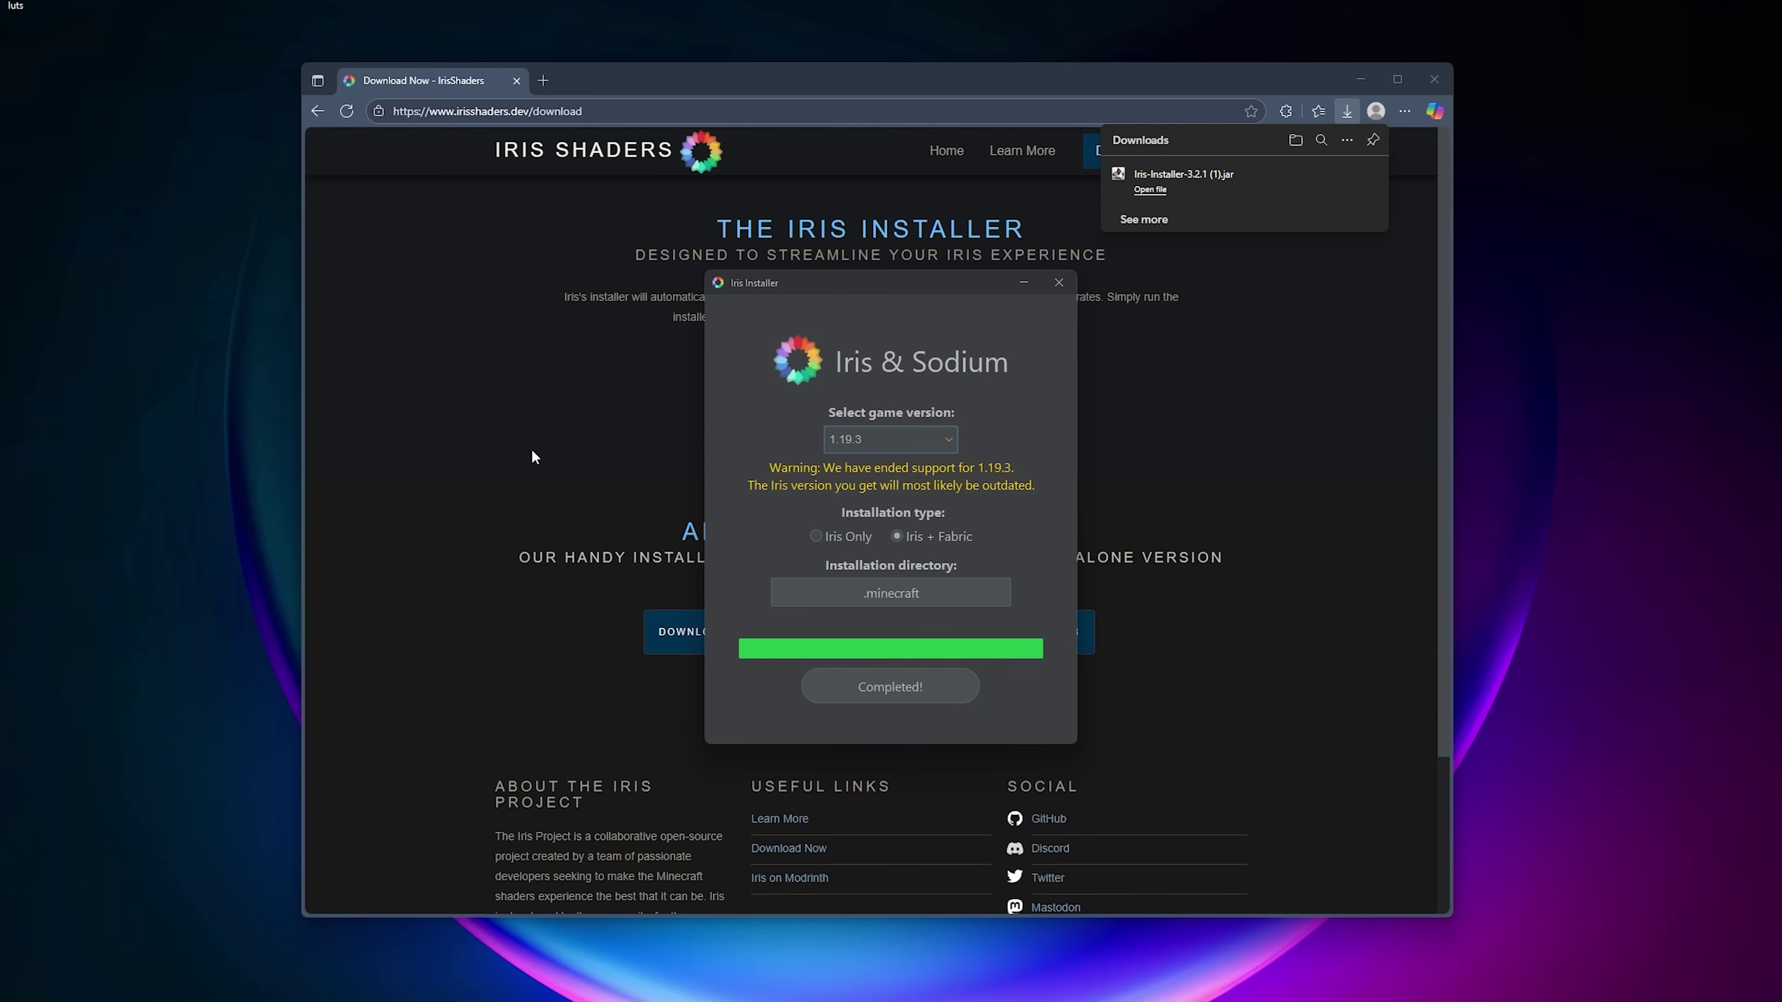
Step: Close the Iris Installer, the downloads list and the browser
left_click(1058, 282)
left_click(1433, 79)
left_click(1434, 78)
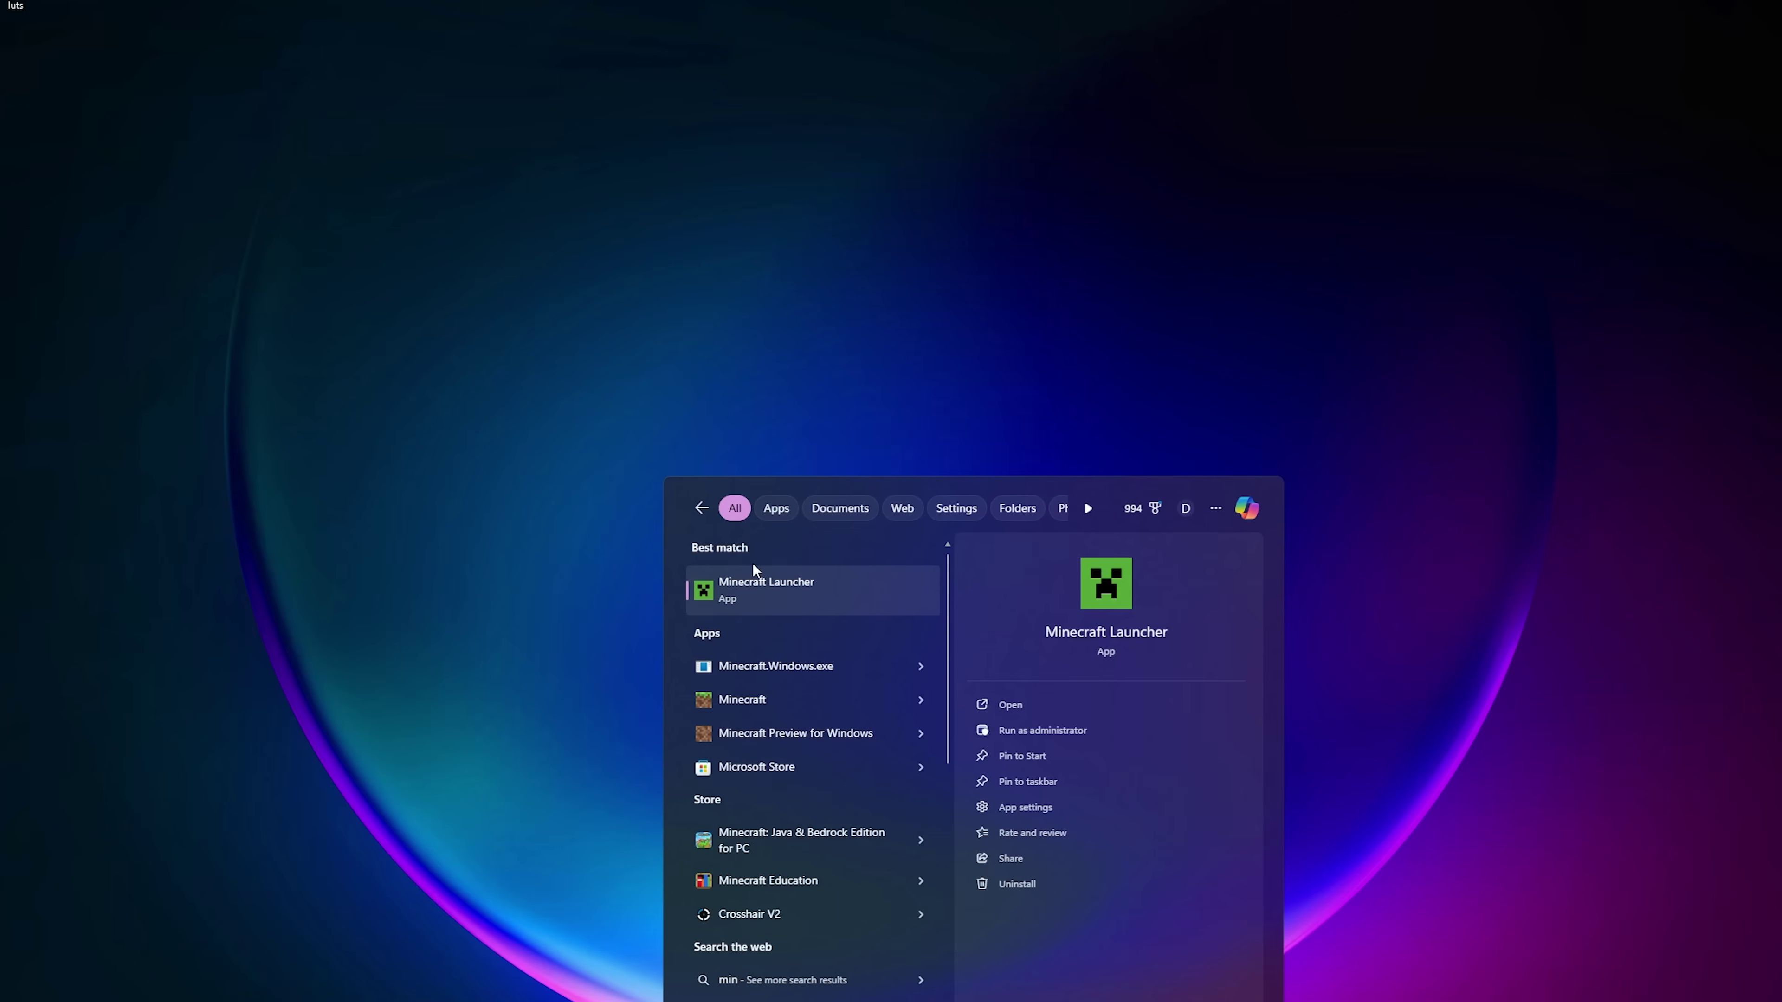
Step: Select the Fabric Loader 1.19.3 installation in Minecraft Launcher, then open Windows search
left_click(754, 569)
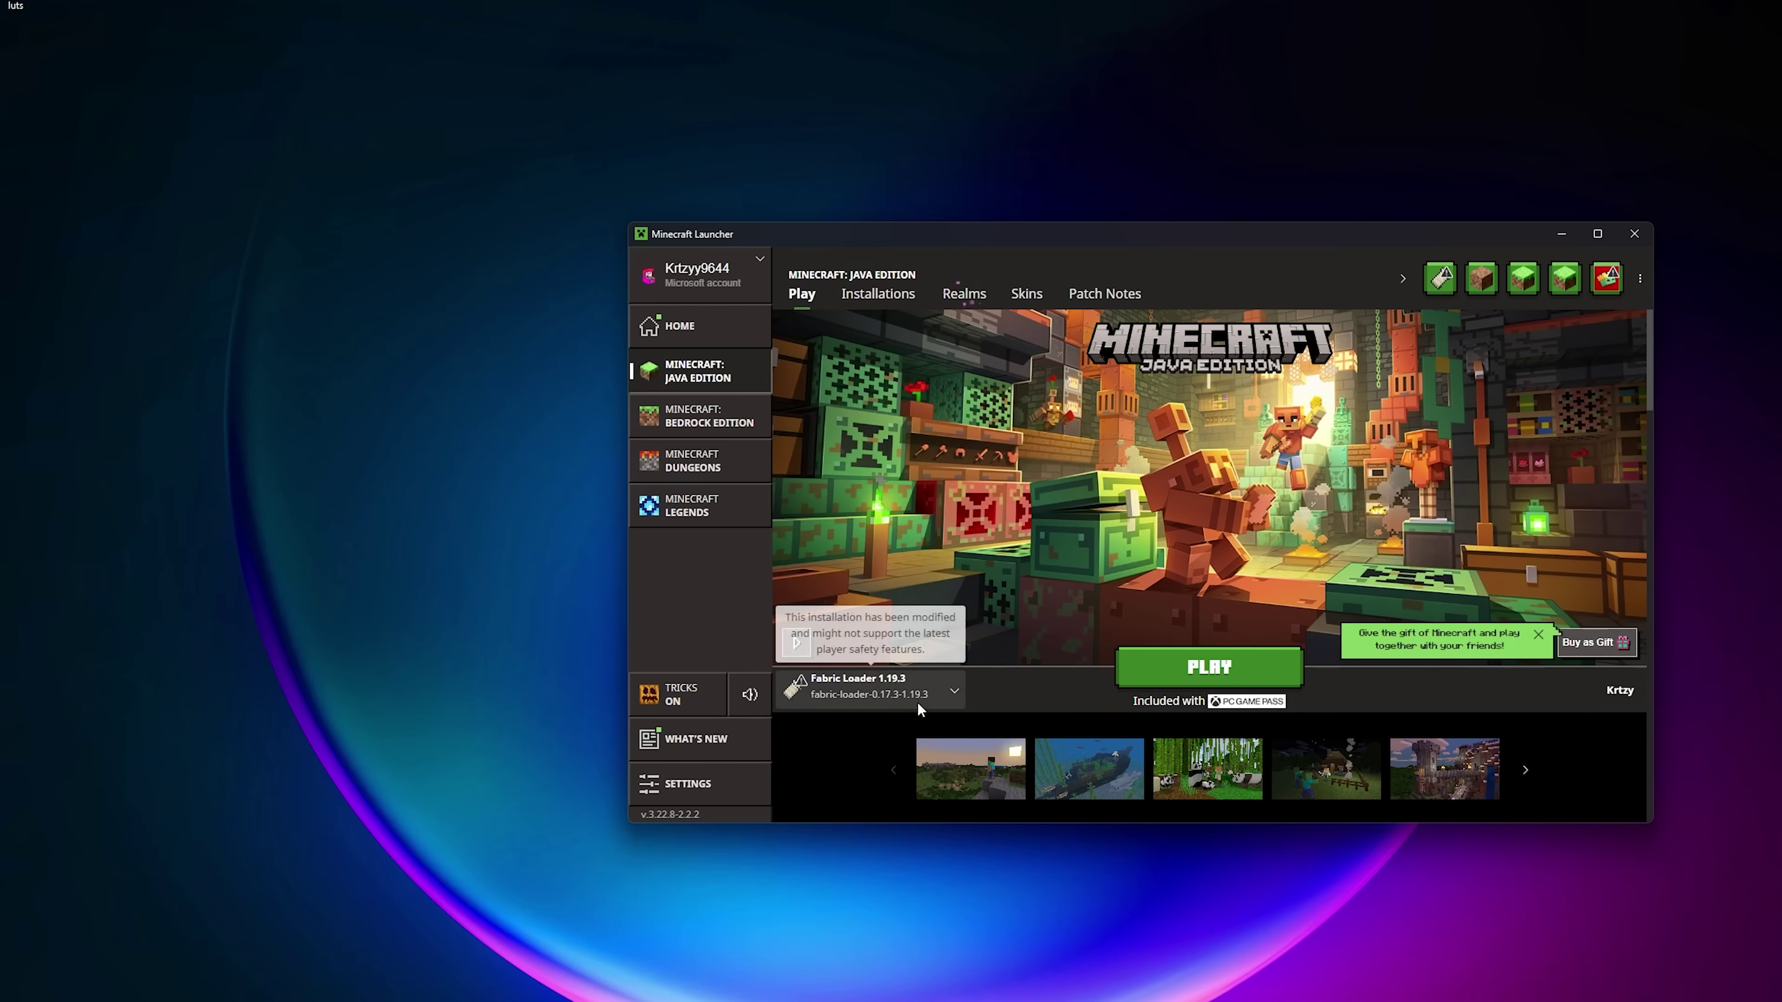
left_click(917, 702)
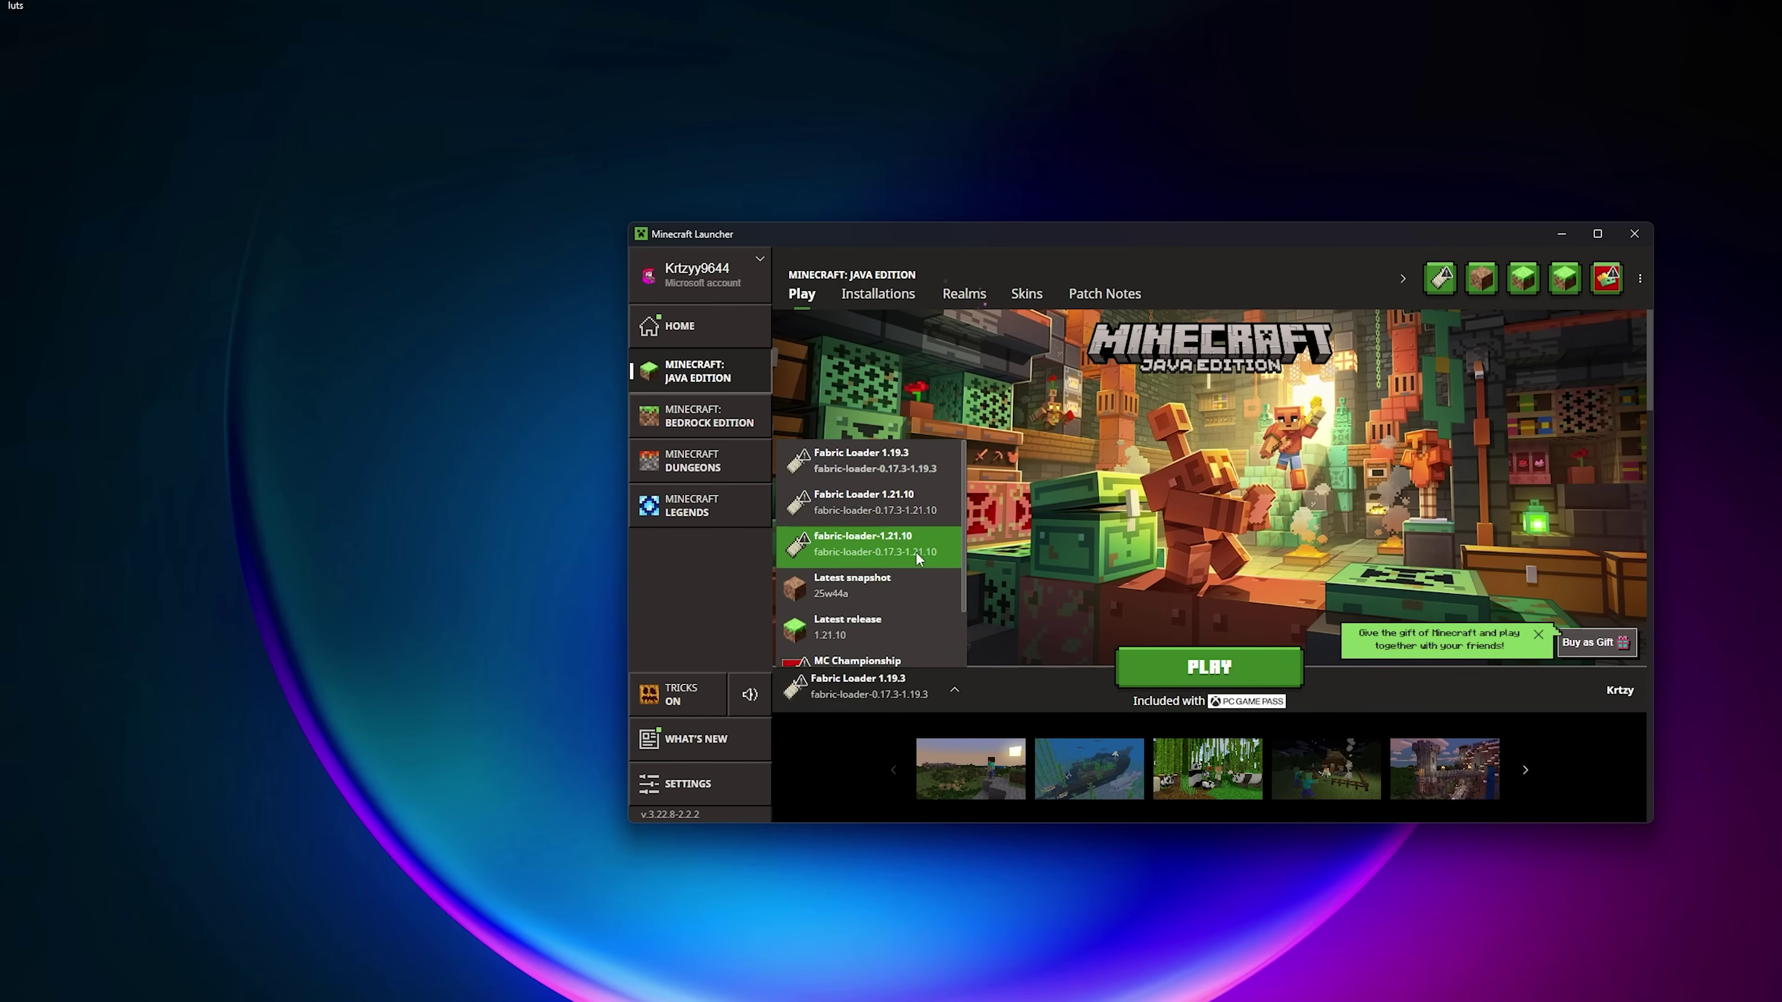
left_click(867, 704)
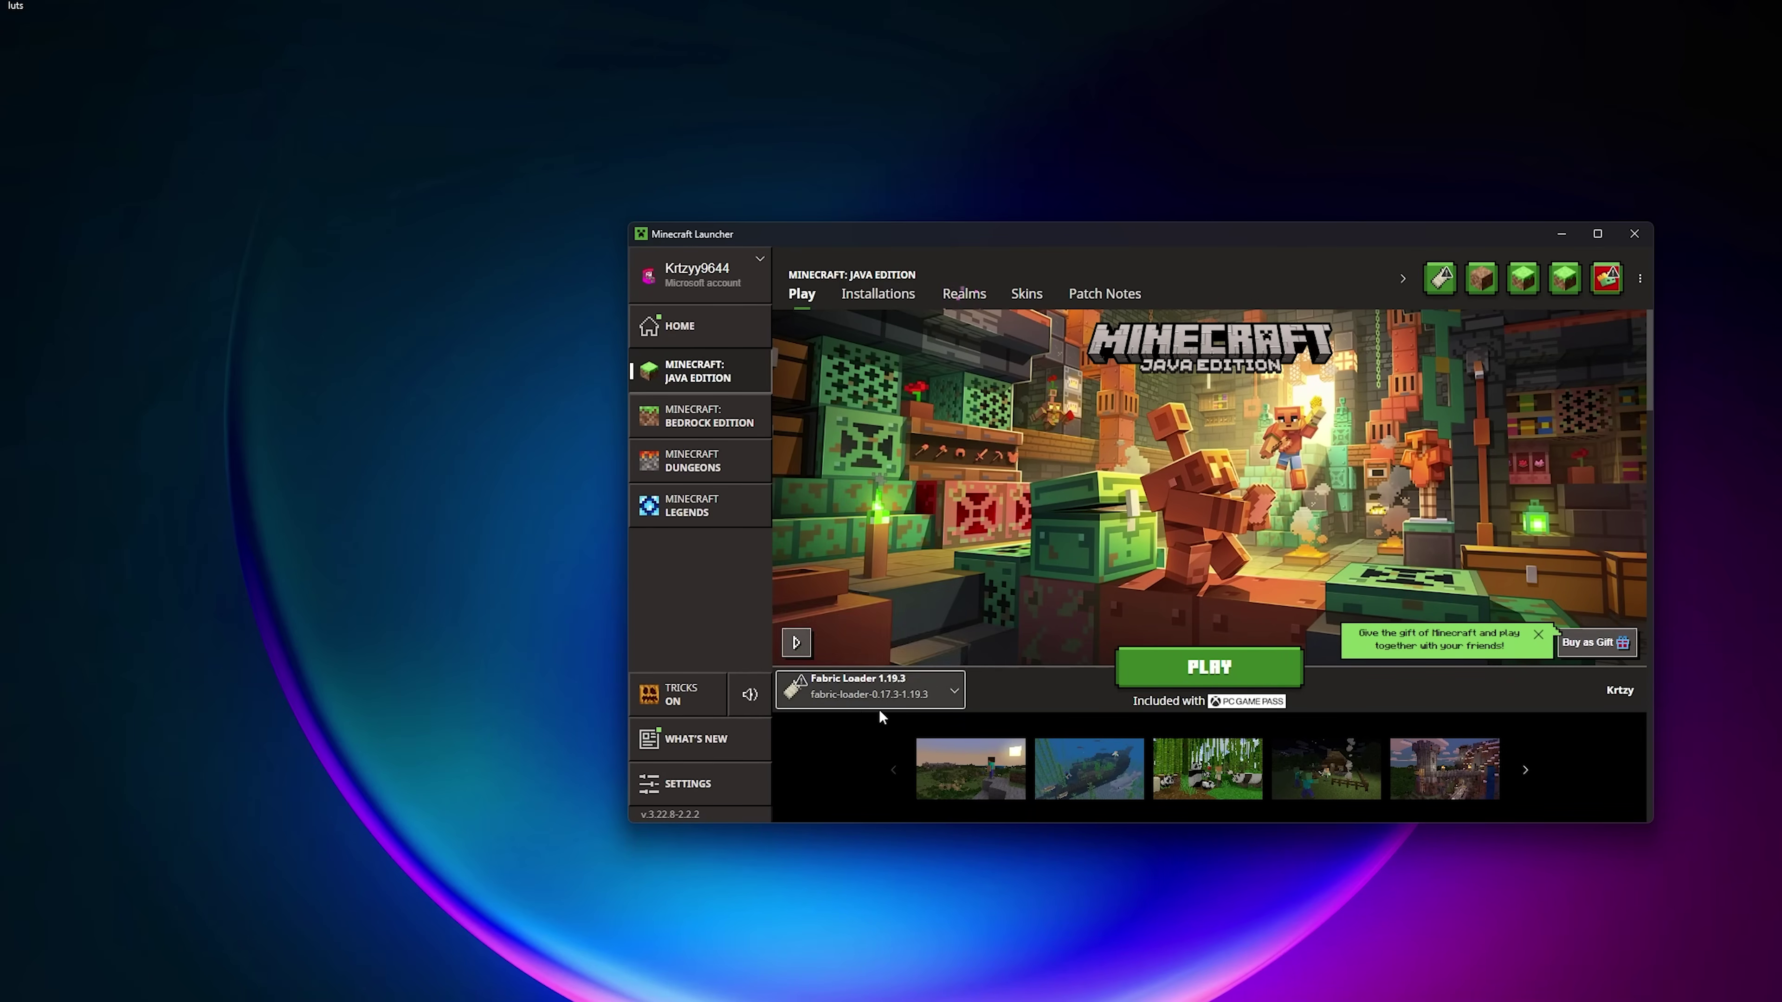
left_click(880, 703)
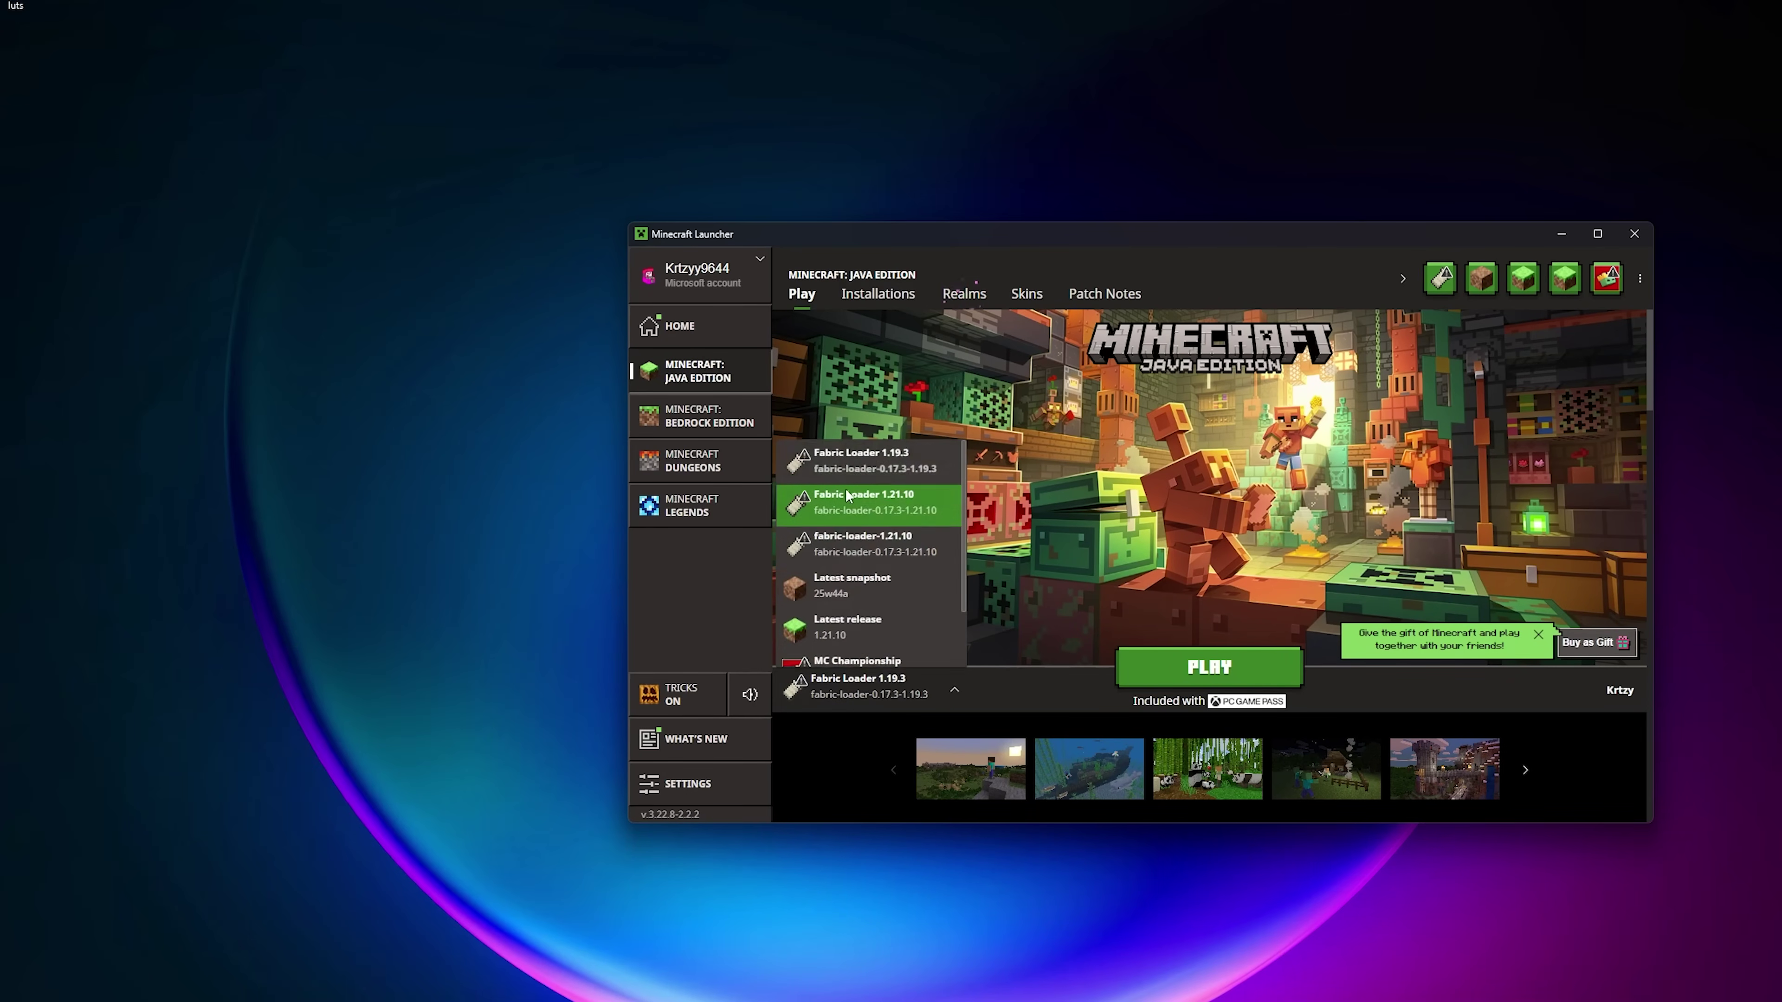
left_click(892, 463)
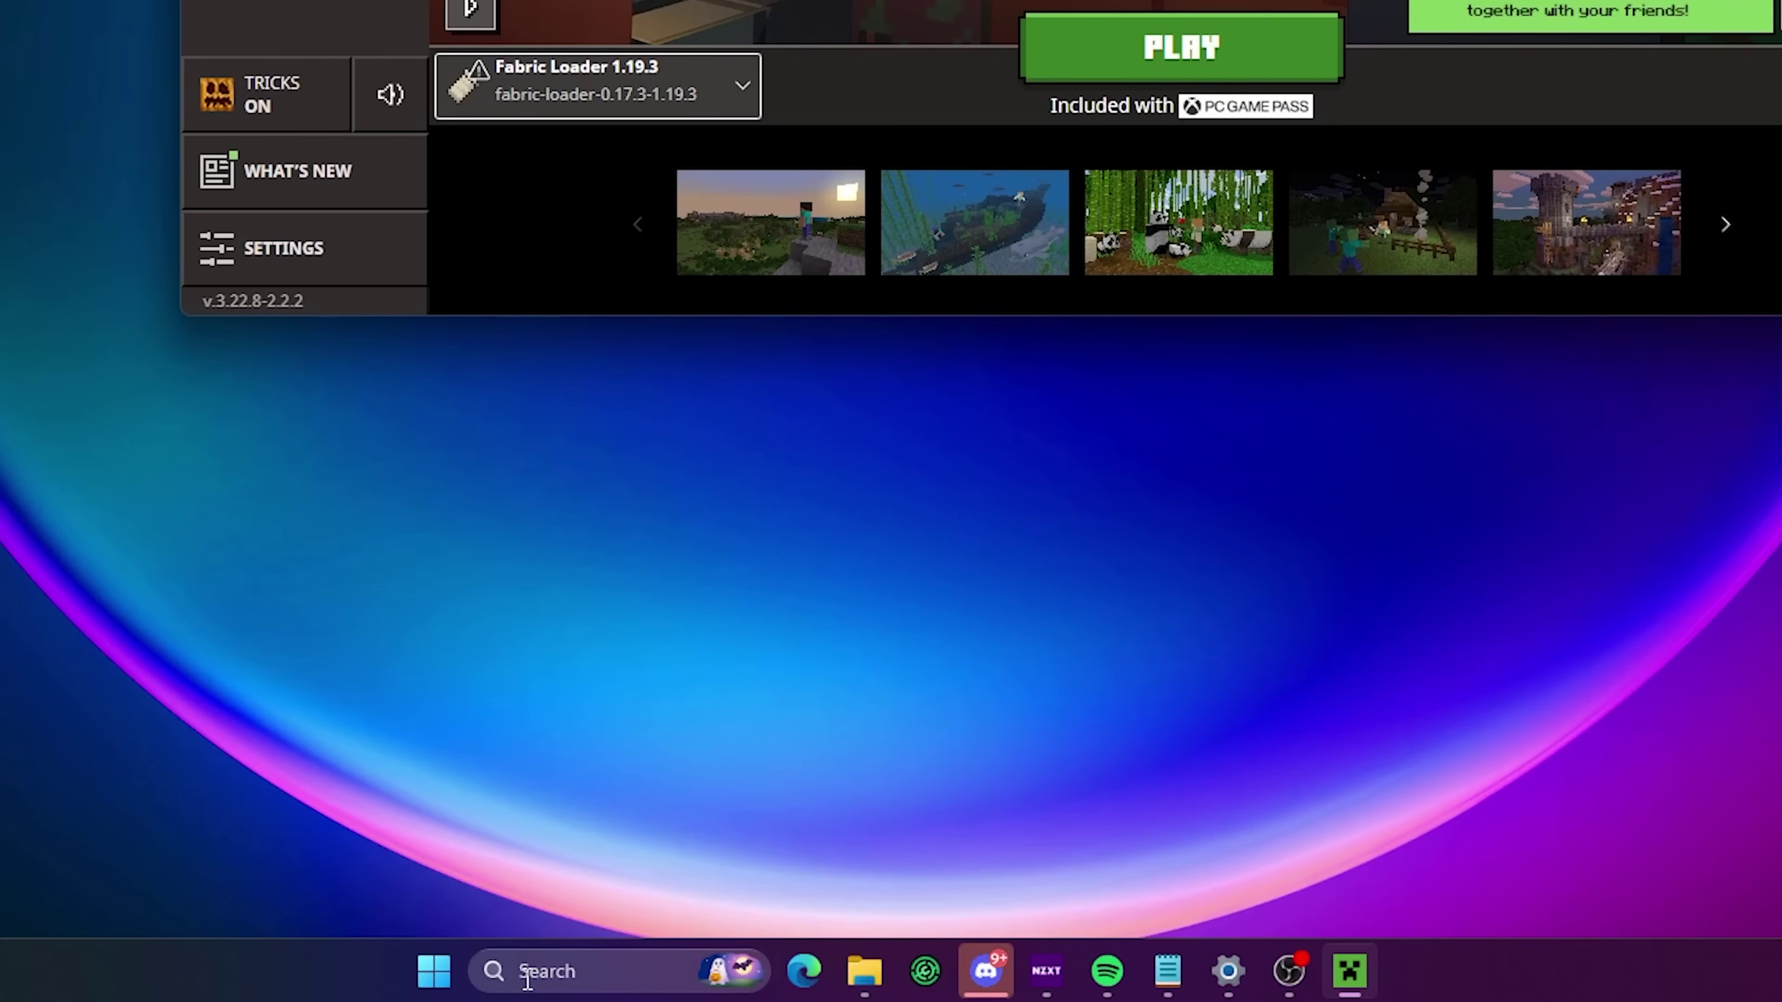
left_click(542, 980)
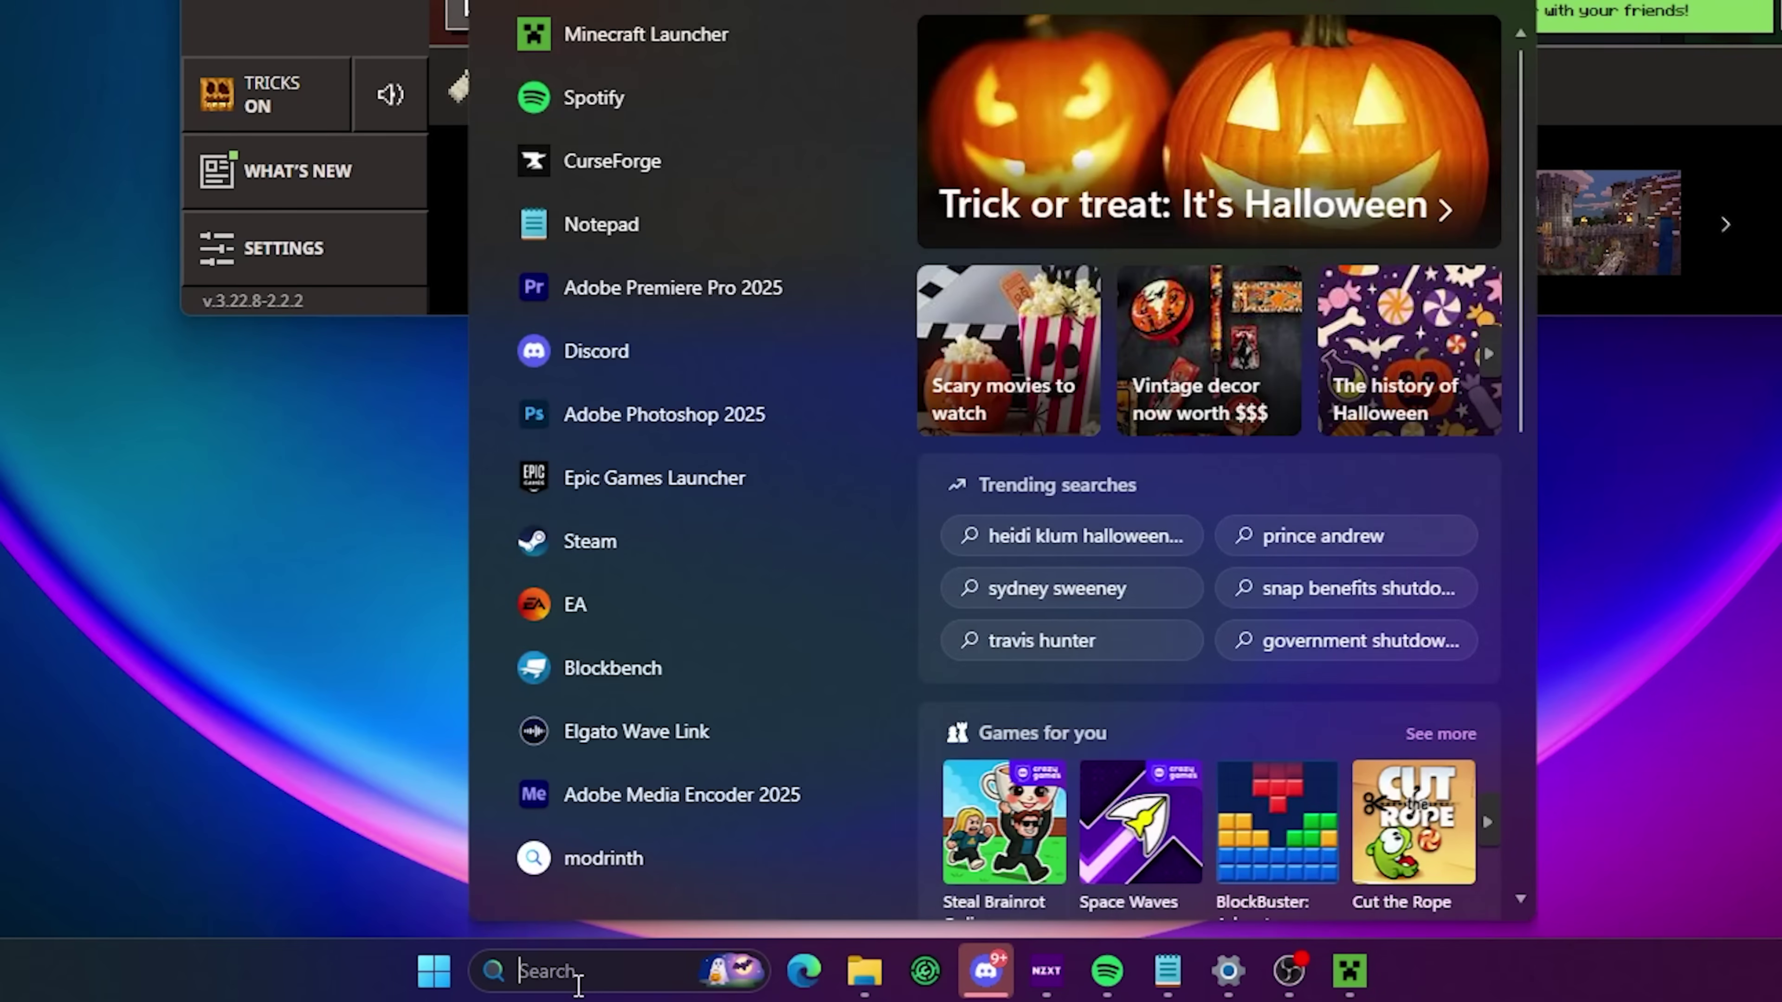
Step: Go to %appdata% and open the .minecraft\shaderpacks folder in File Explorer
type("%")
type("ap")
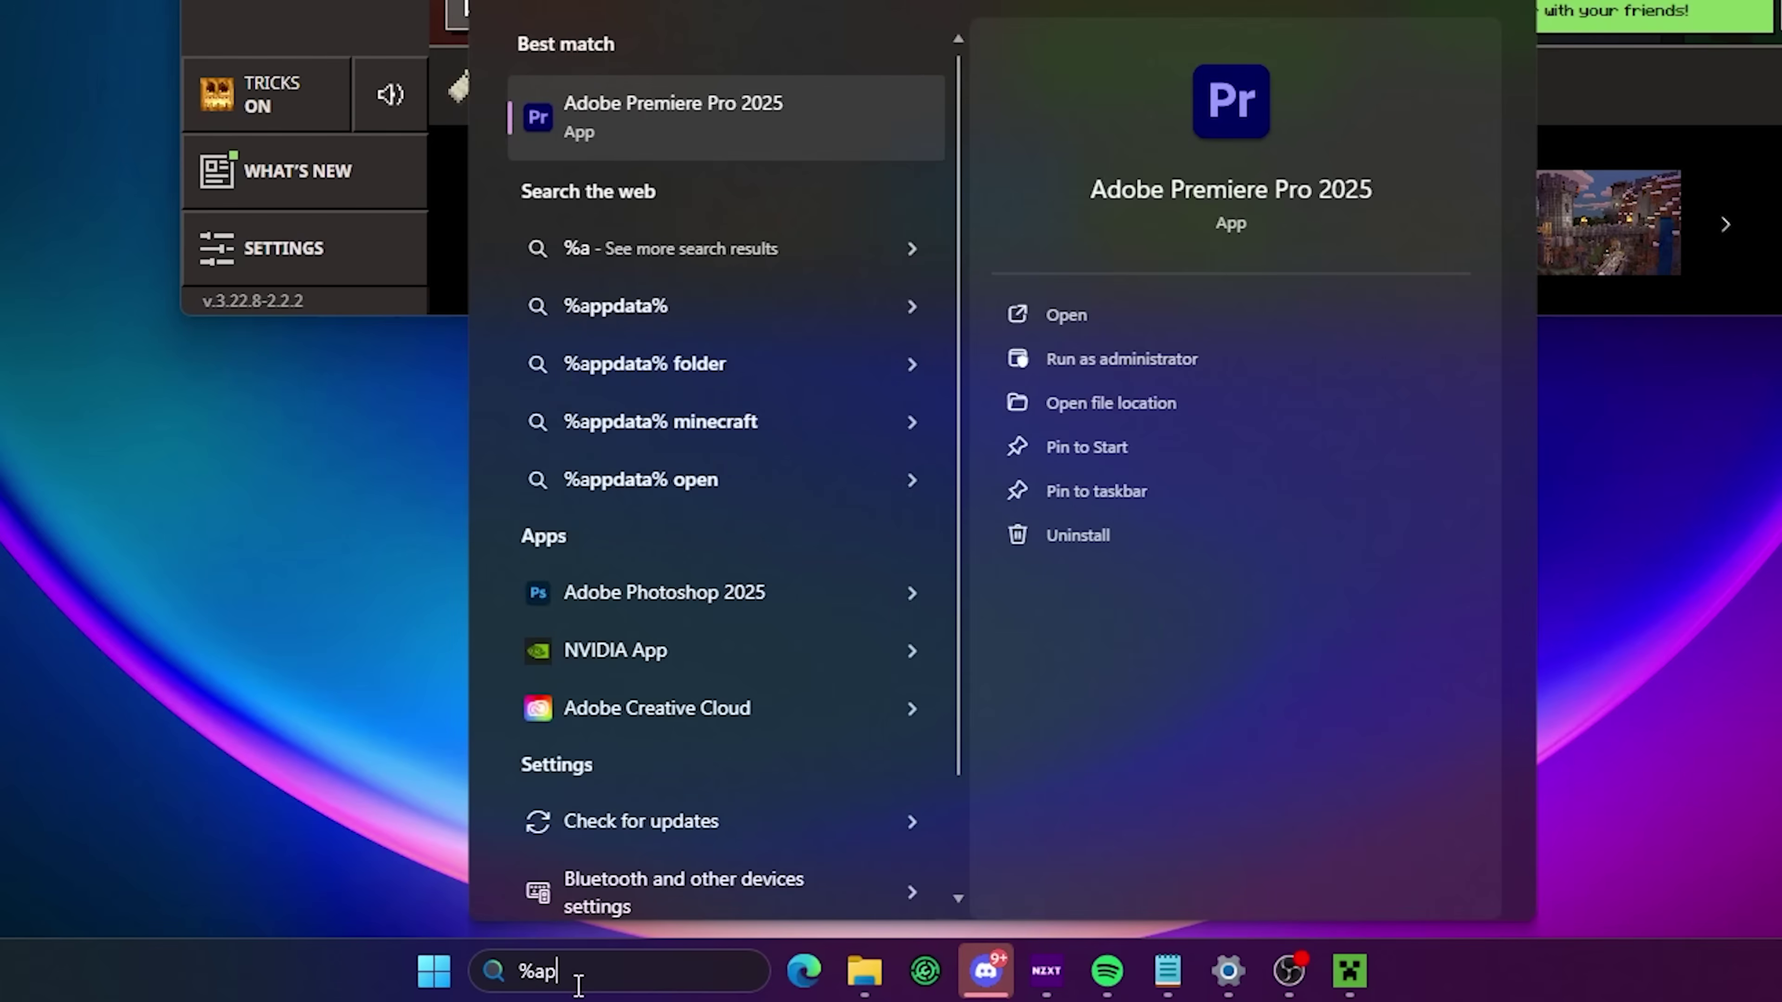
type("pdata")
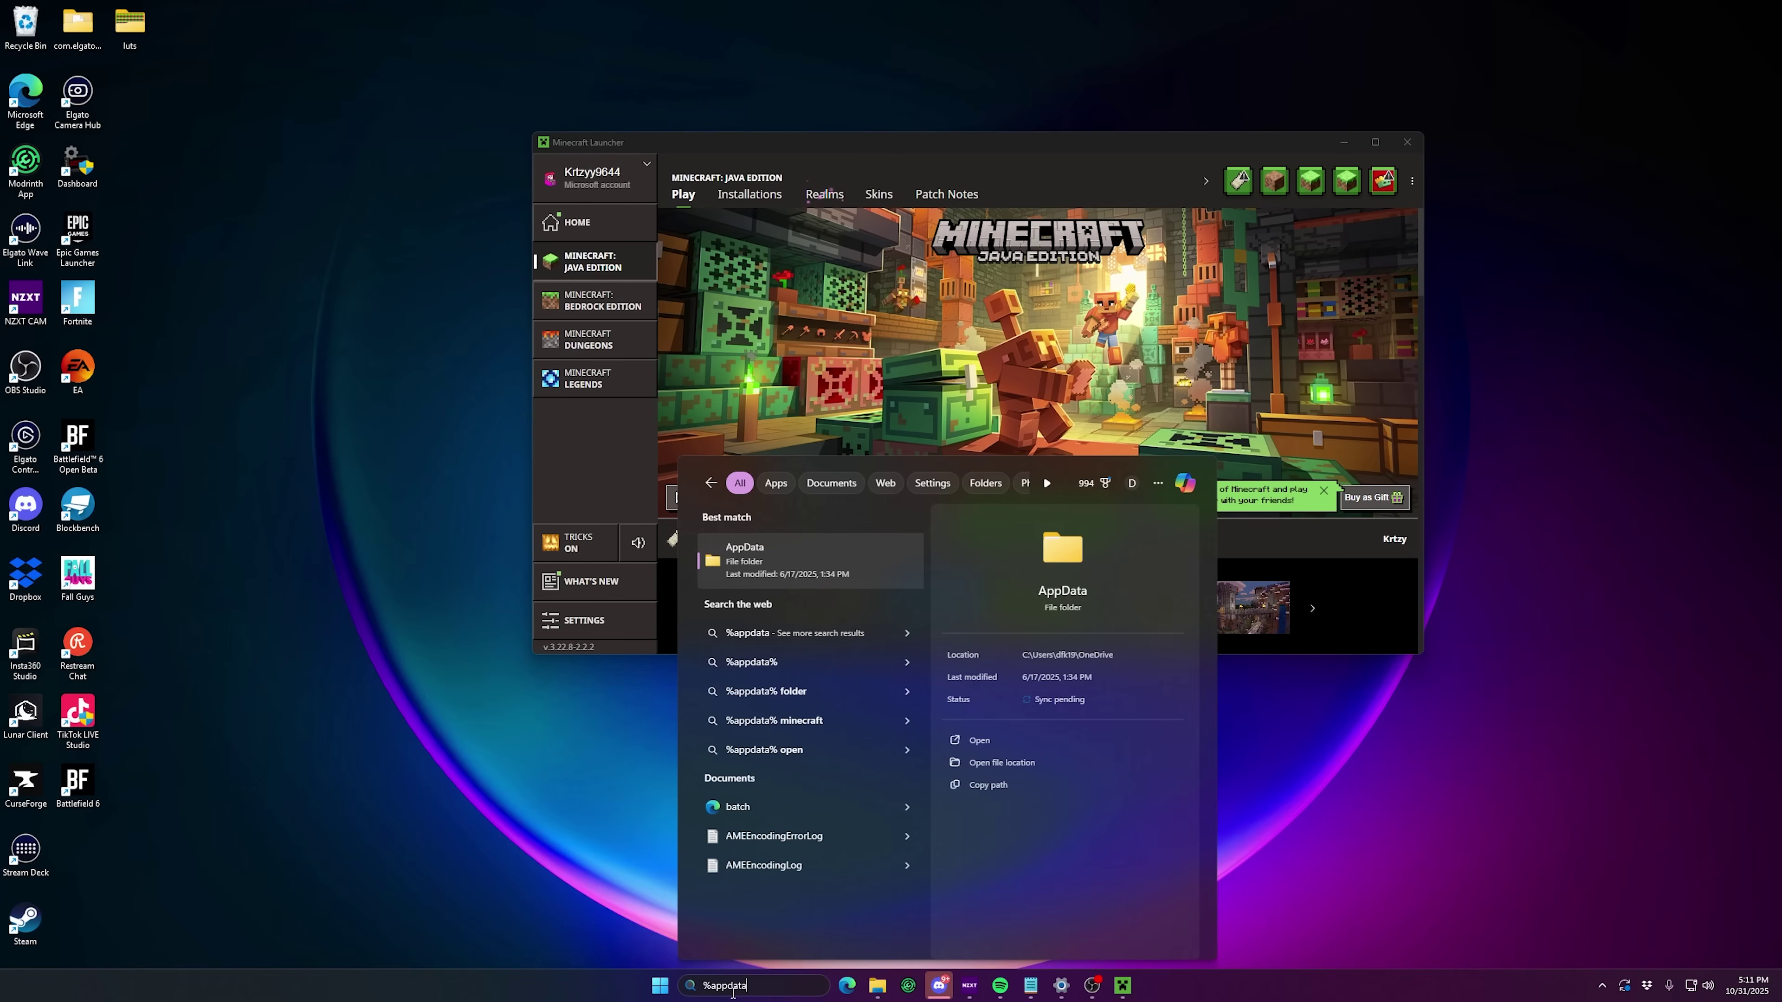
type("%")
key("Return")
double_click(439, 244)
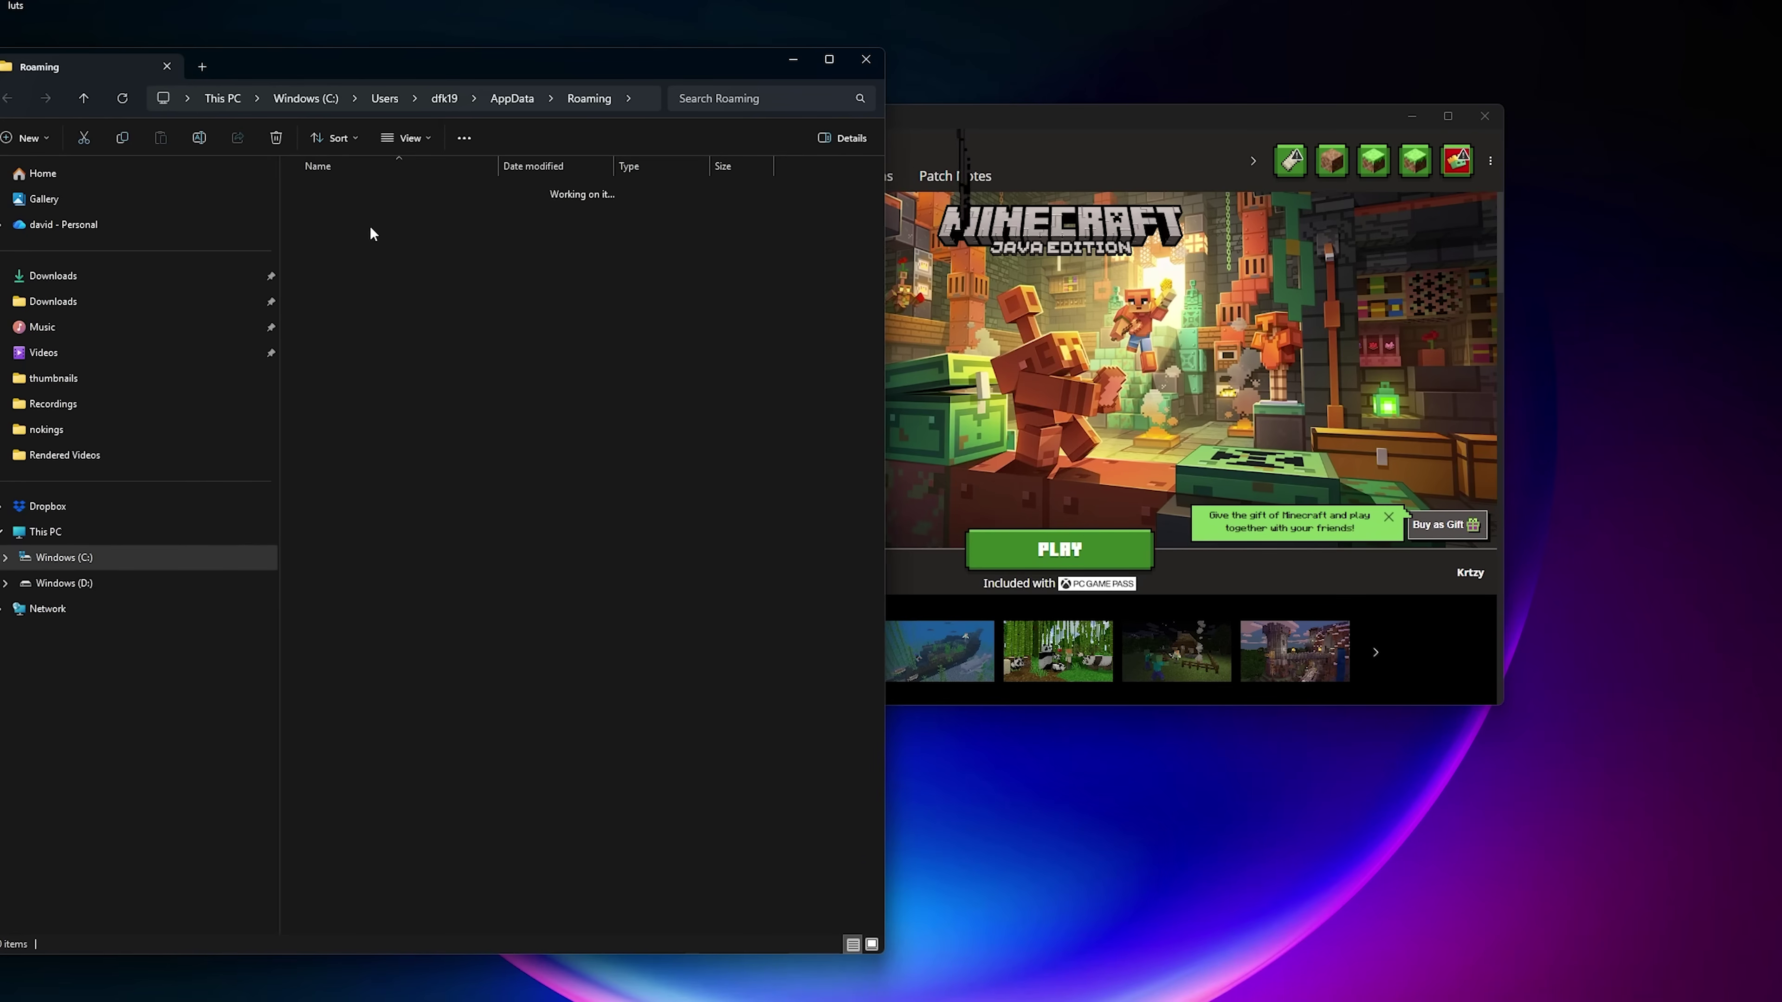
left_click_drag(490, 75, 1085, 140)
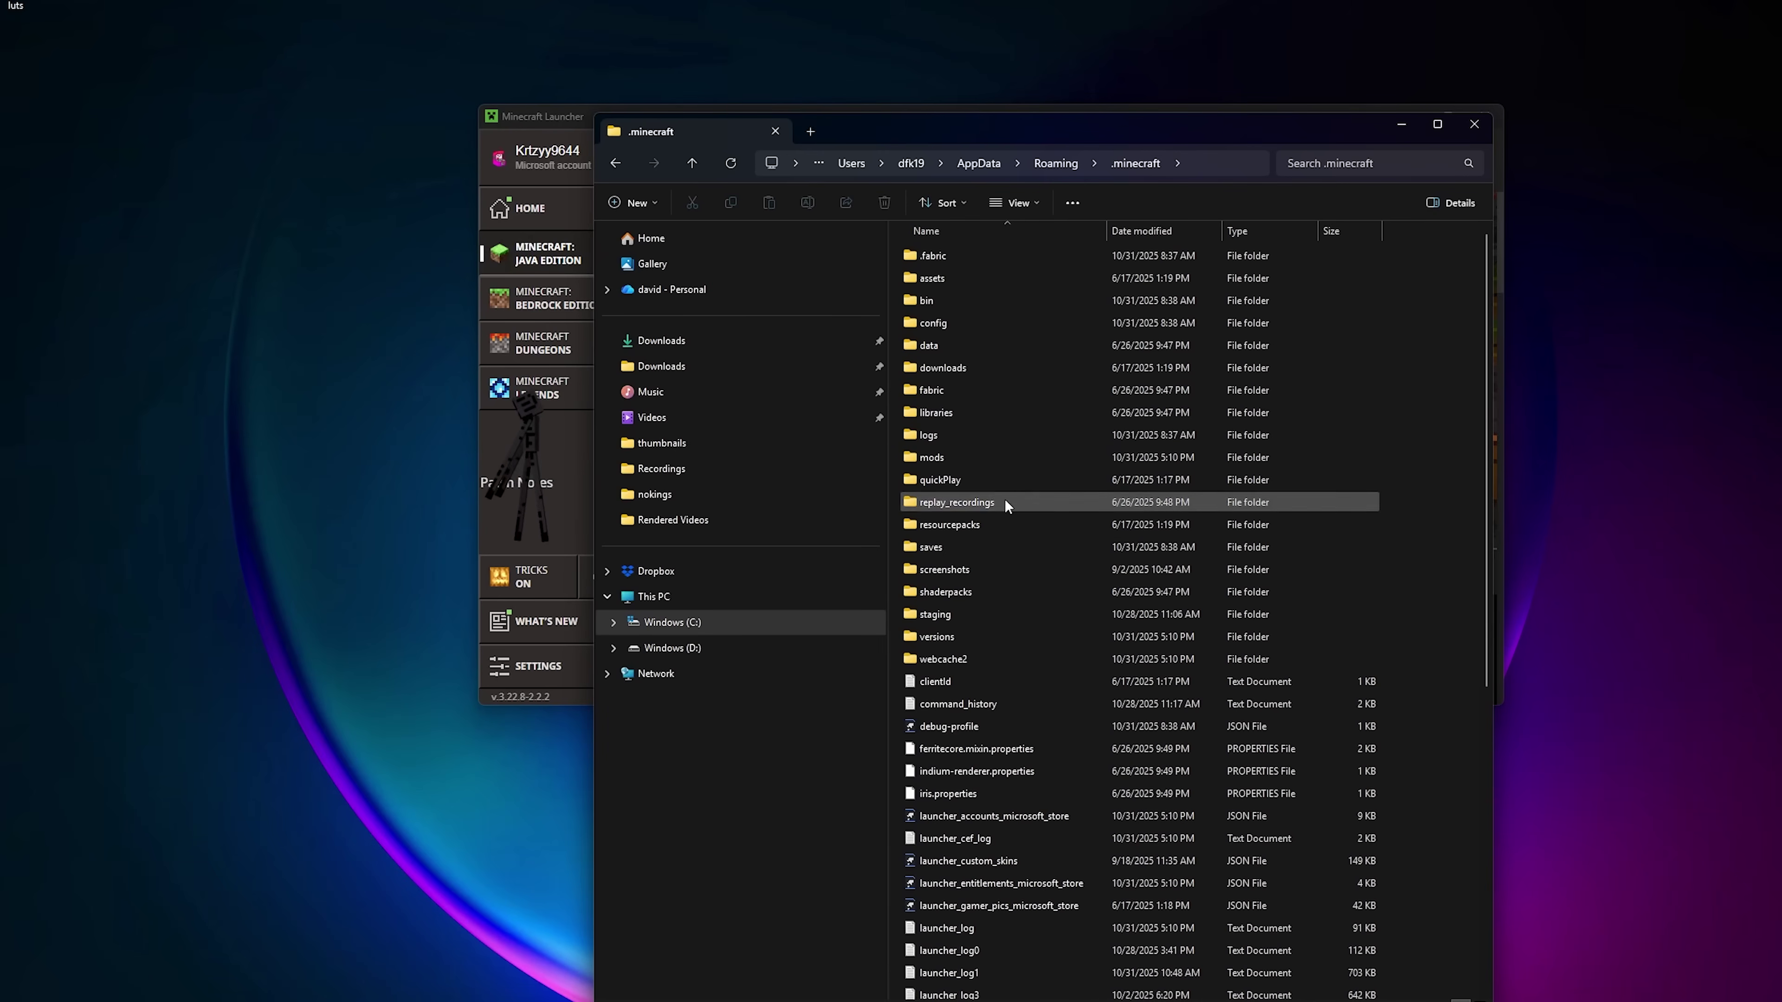
left_click(968, 593)
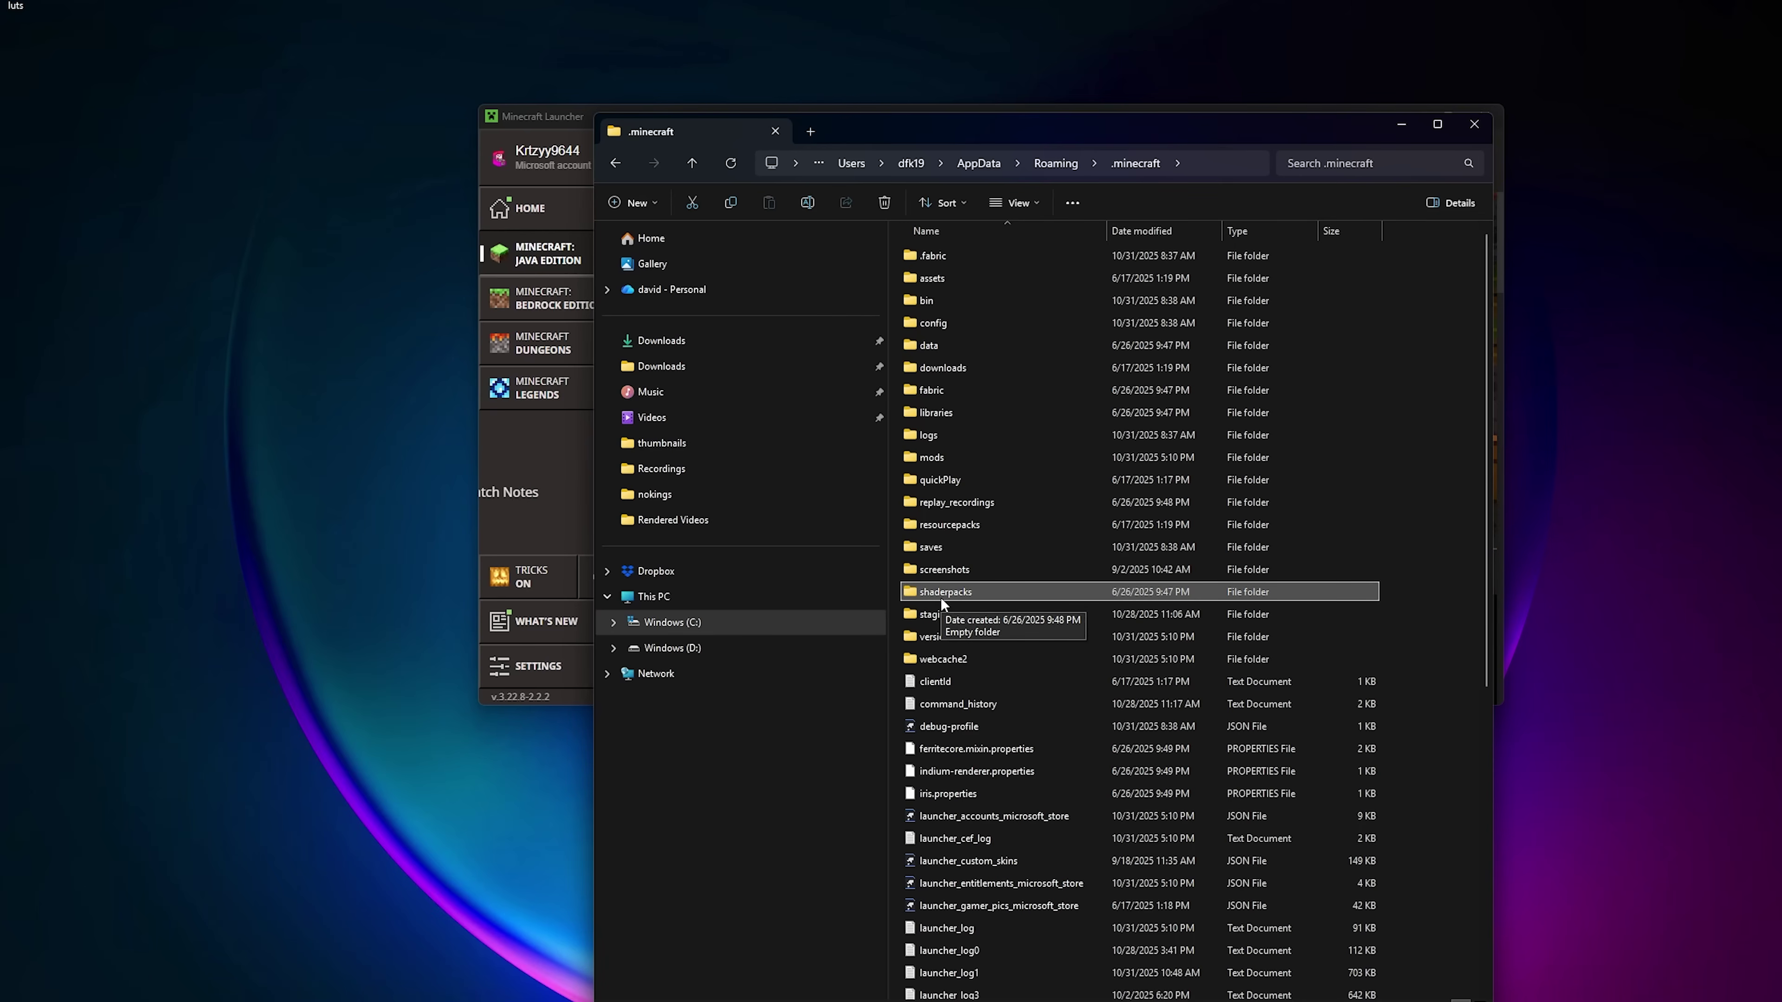
double_click(968, 591)
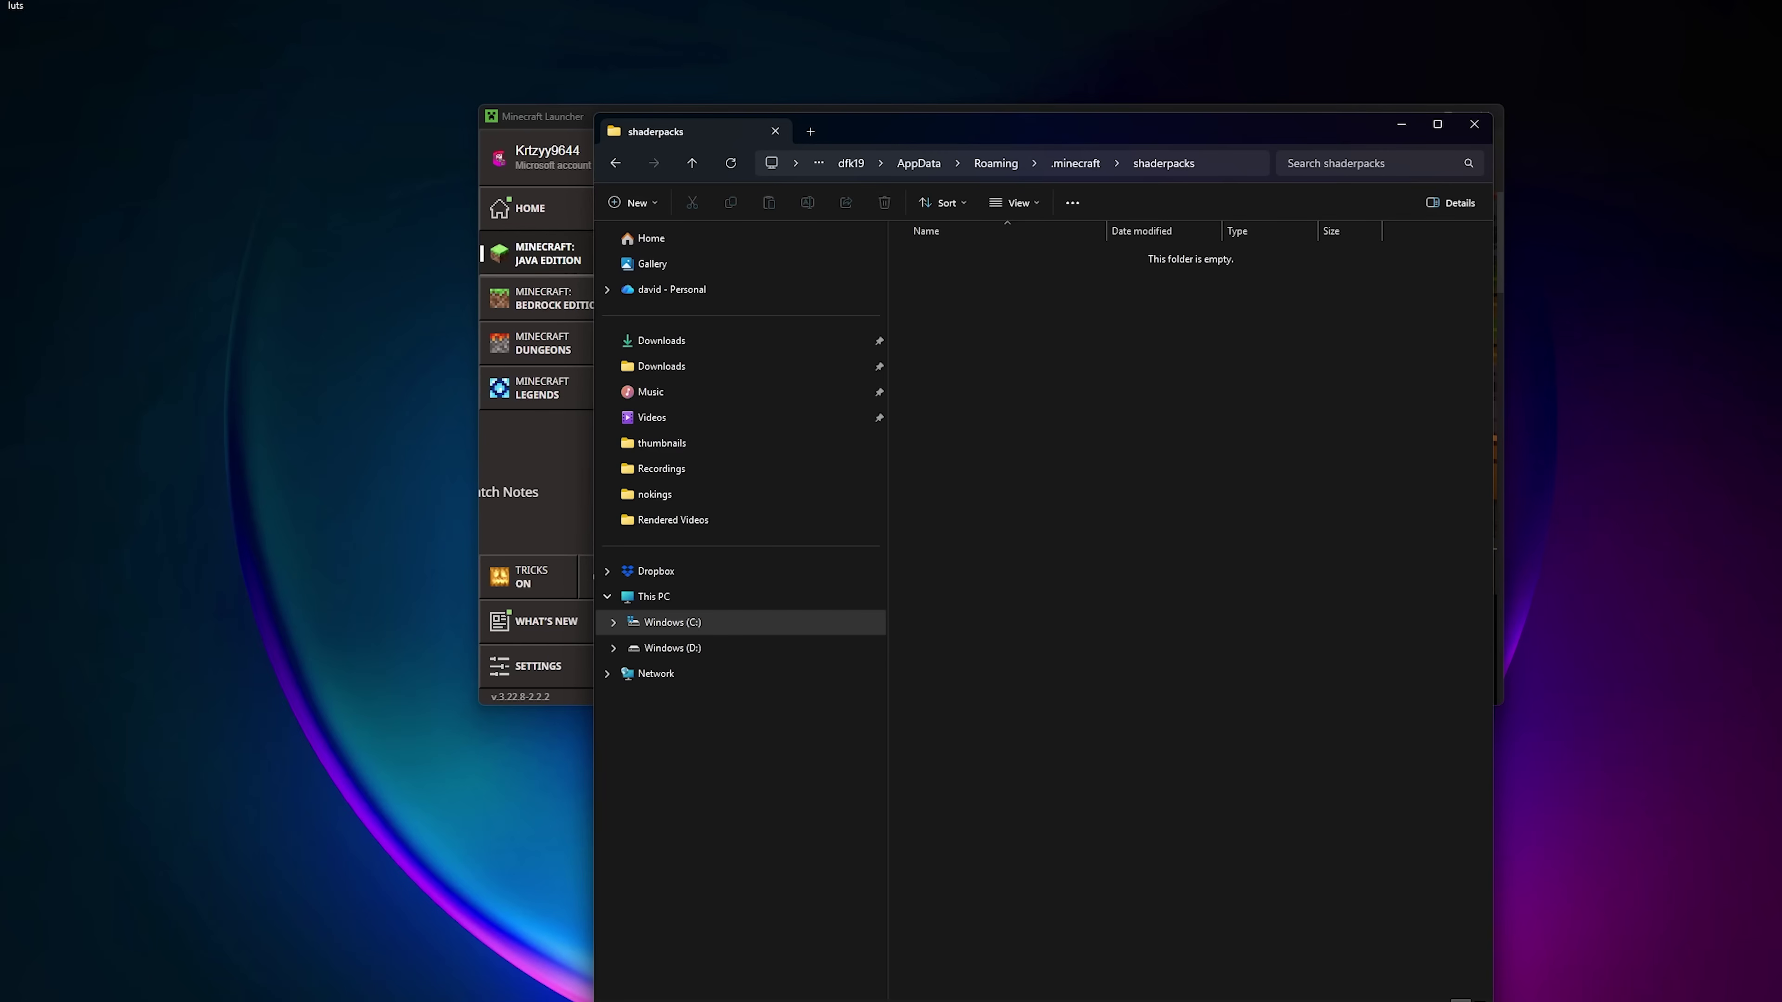
left_click_drag(1213, 112, 1181, 68)
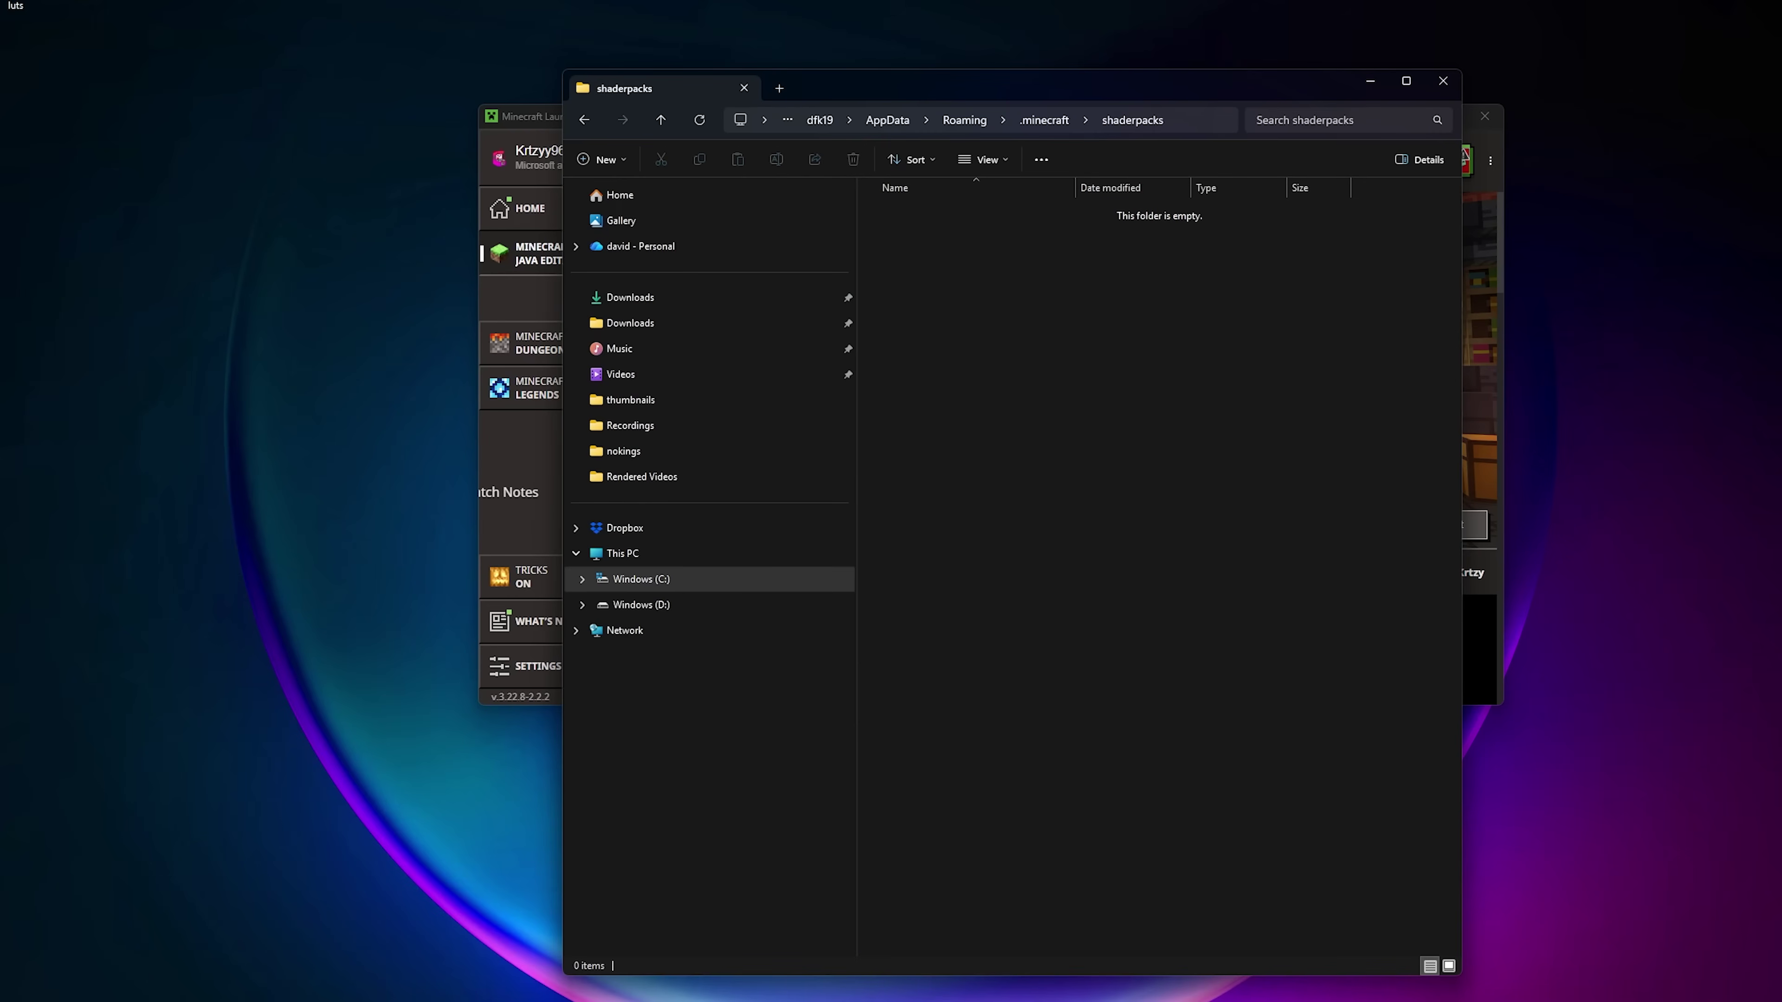
Step: Search Google for 'minecraft shaderpacks' and reach the Complementary Unbound page on Modrinth
type("minecra")
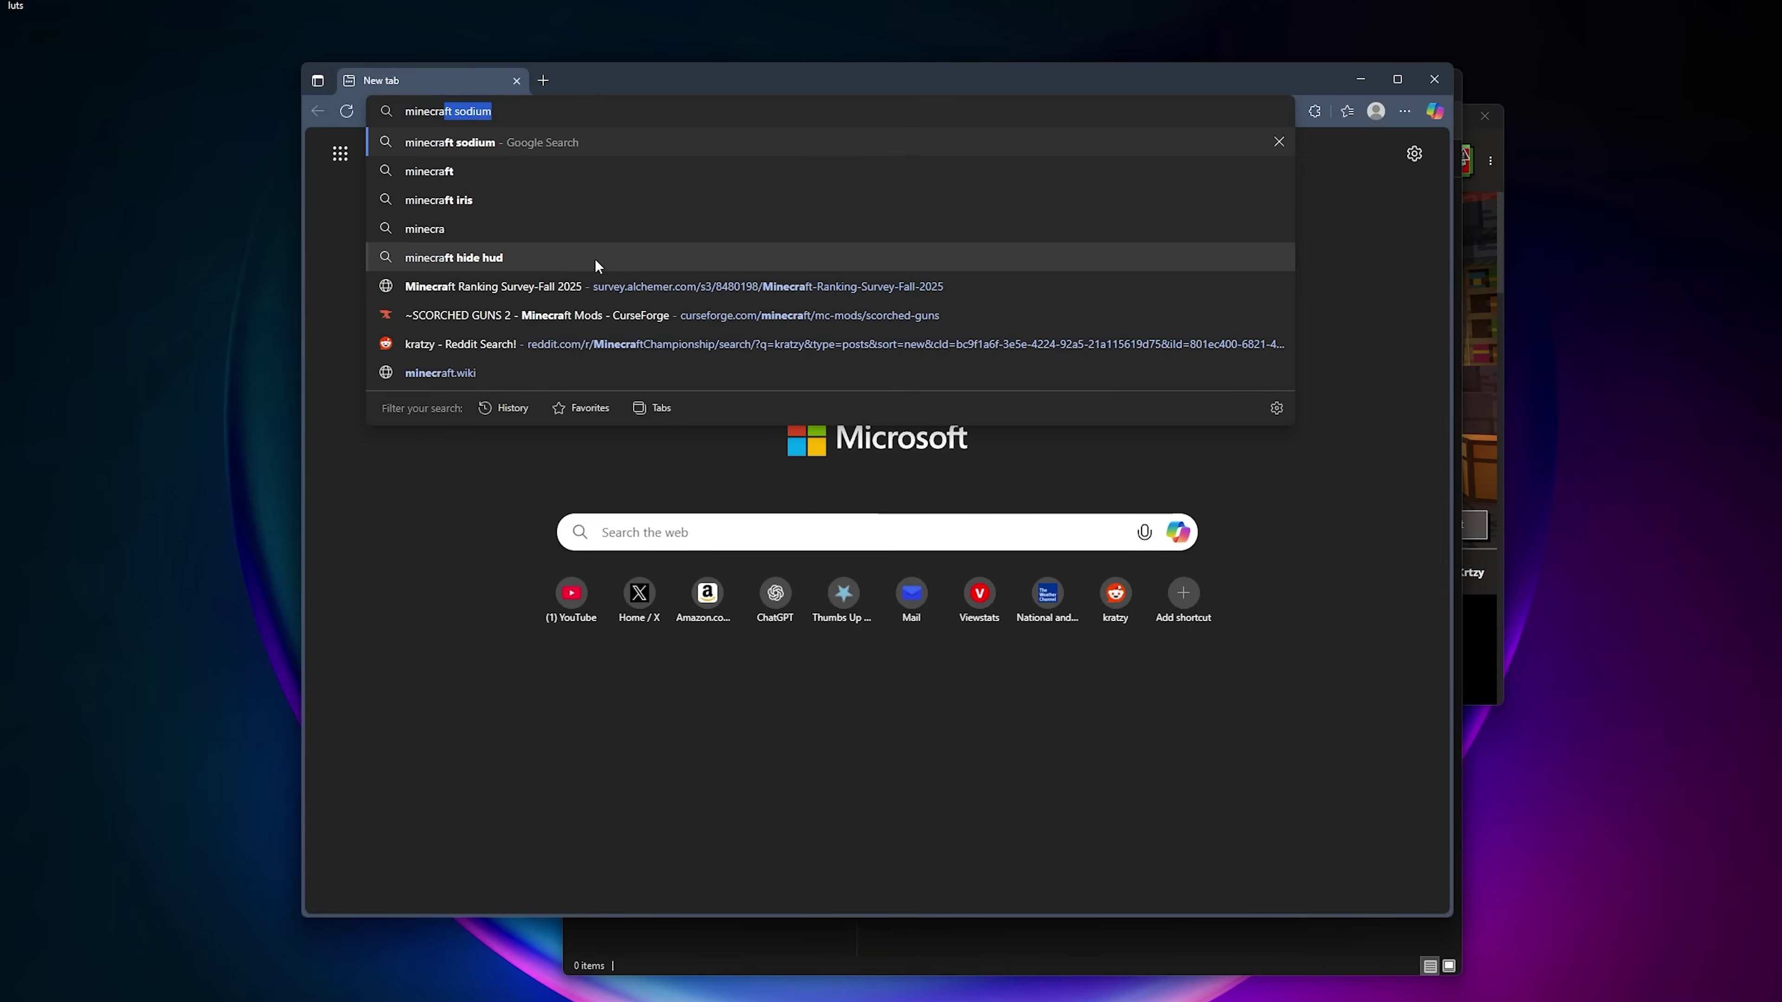
type("ft shaderpacks")
key("Return")
scroll(794, 353, "down", 5)
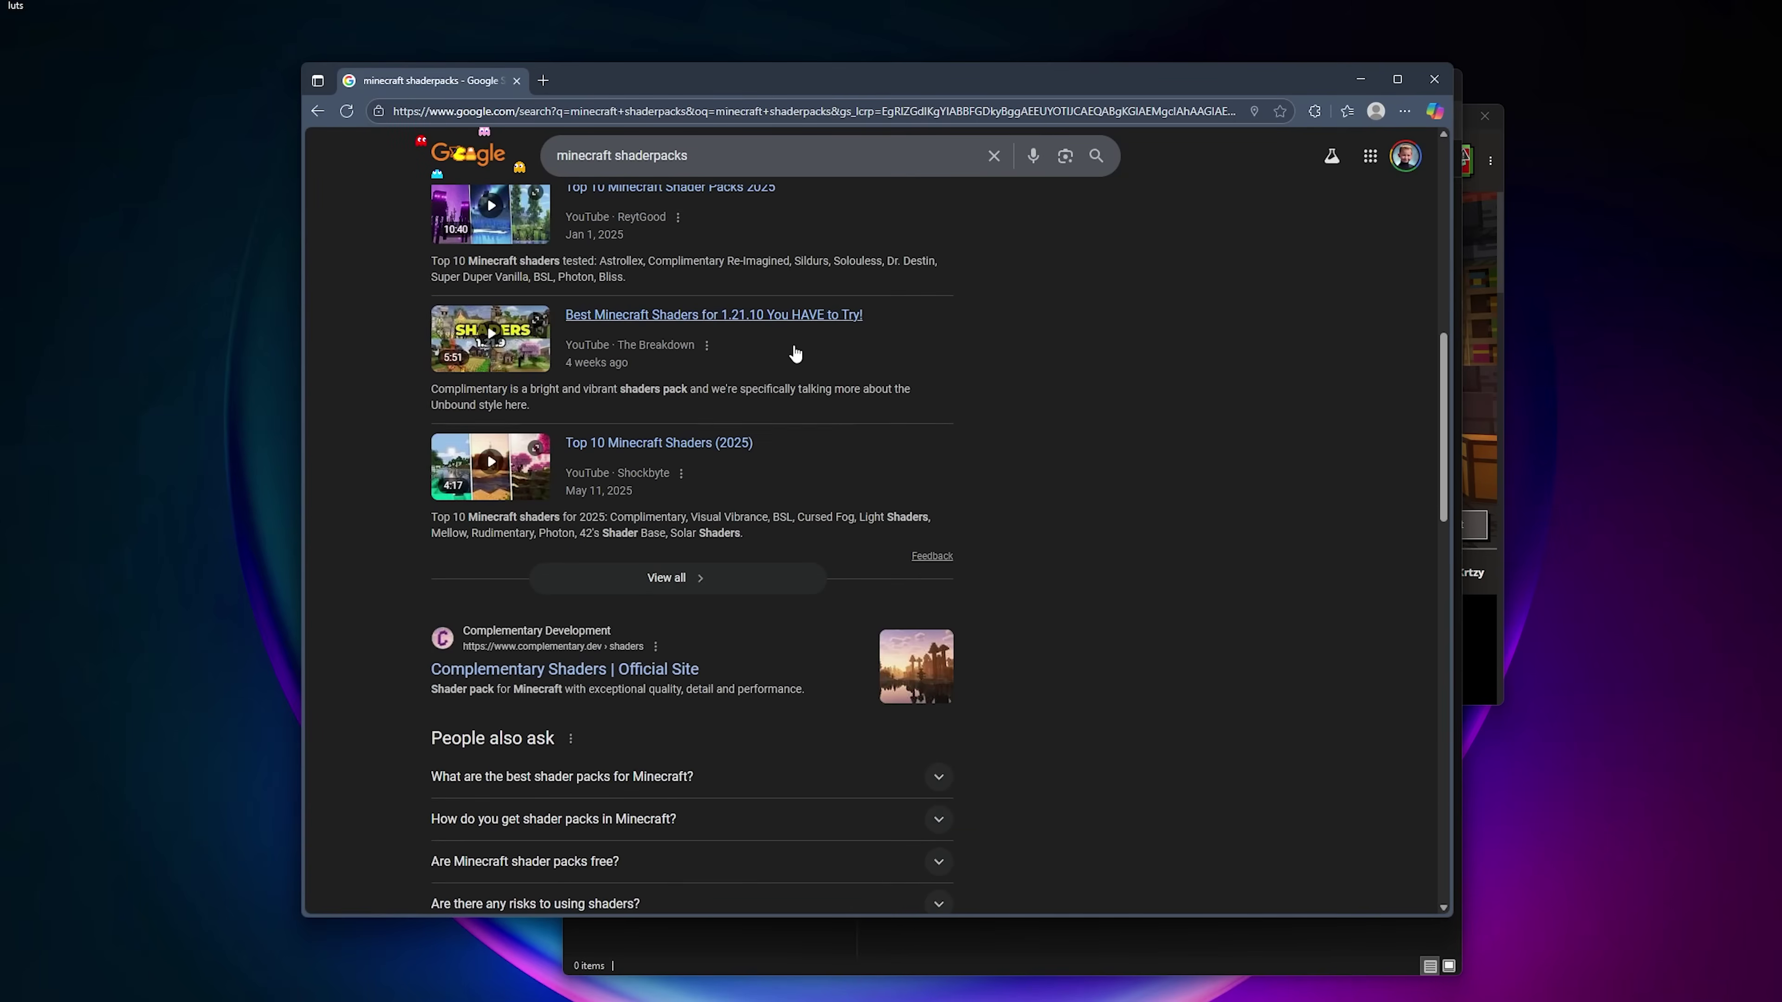
scroll(778, 449, "up", 8)
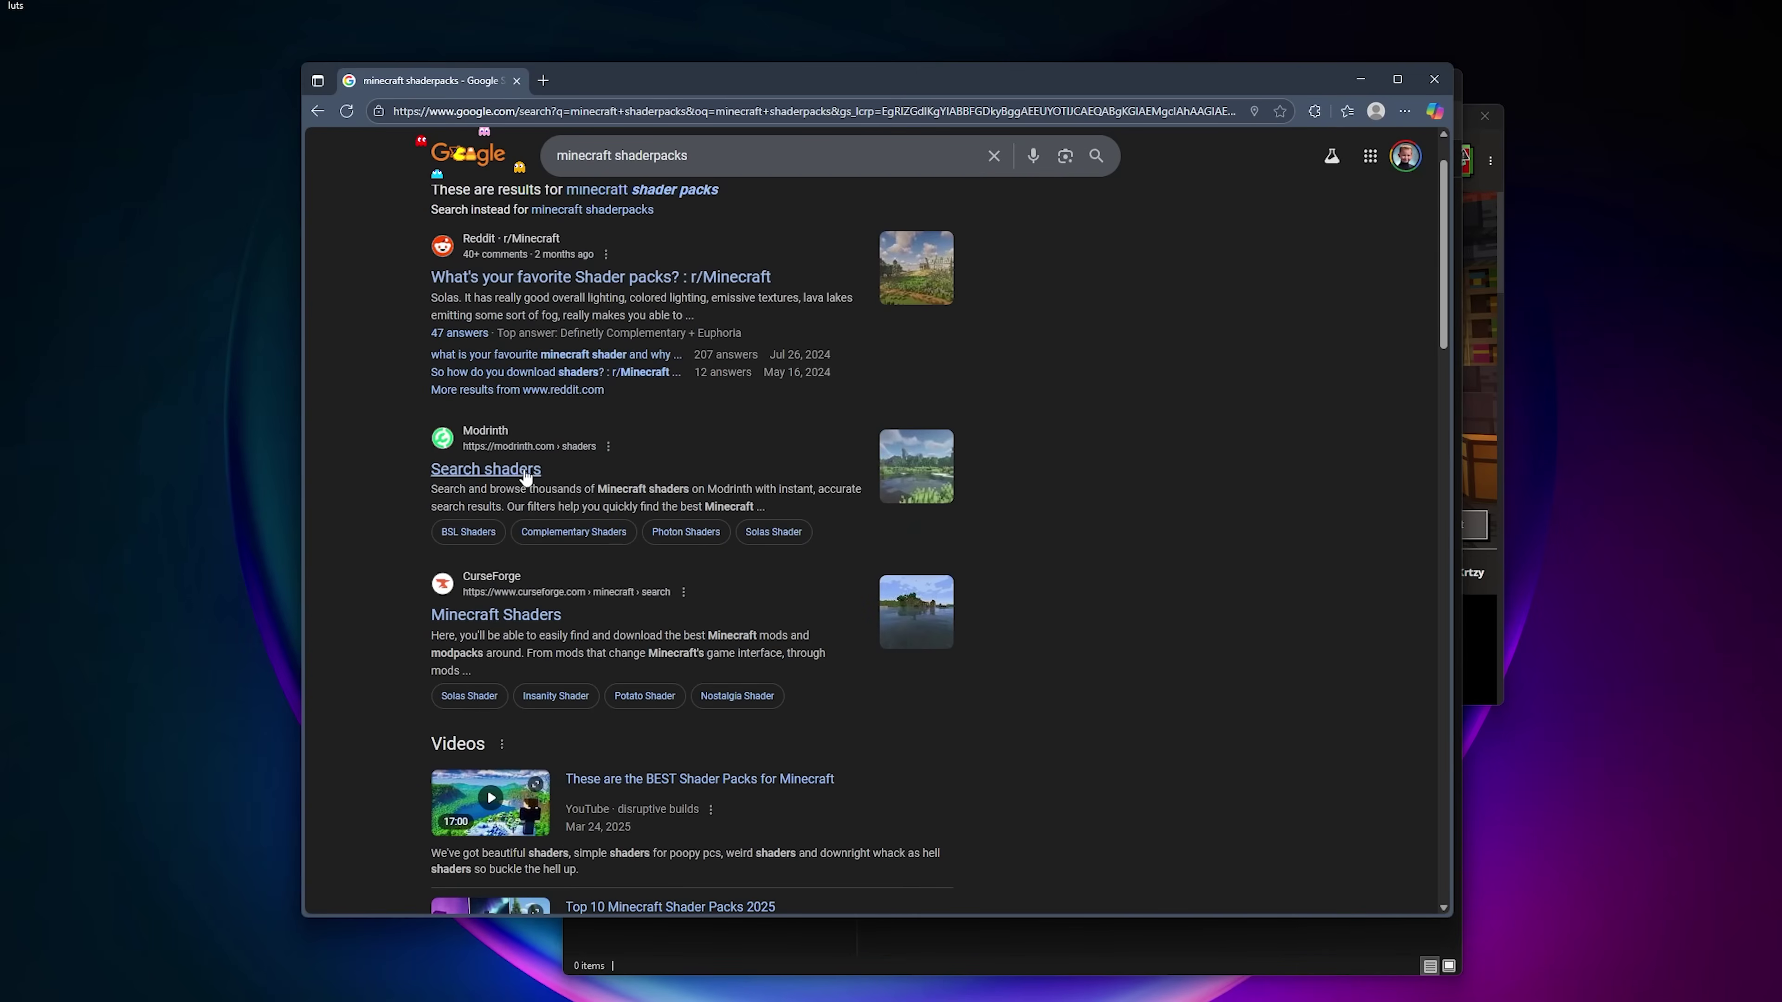
scroll(554, 456, "down", 13)
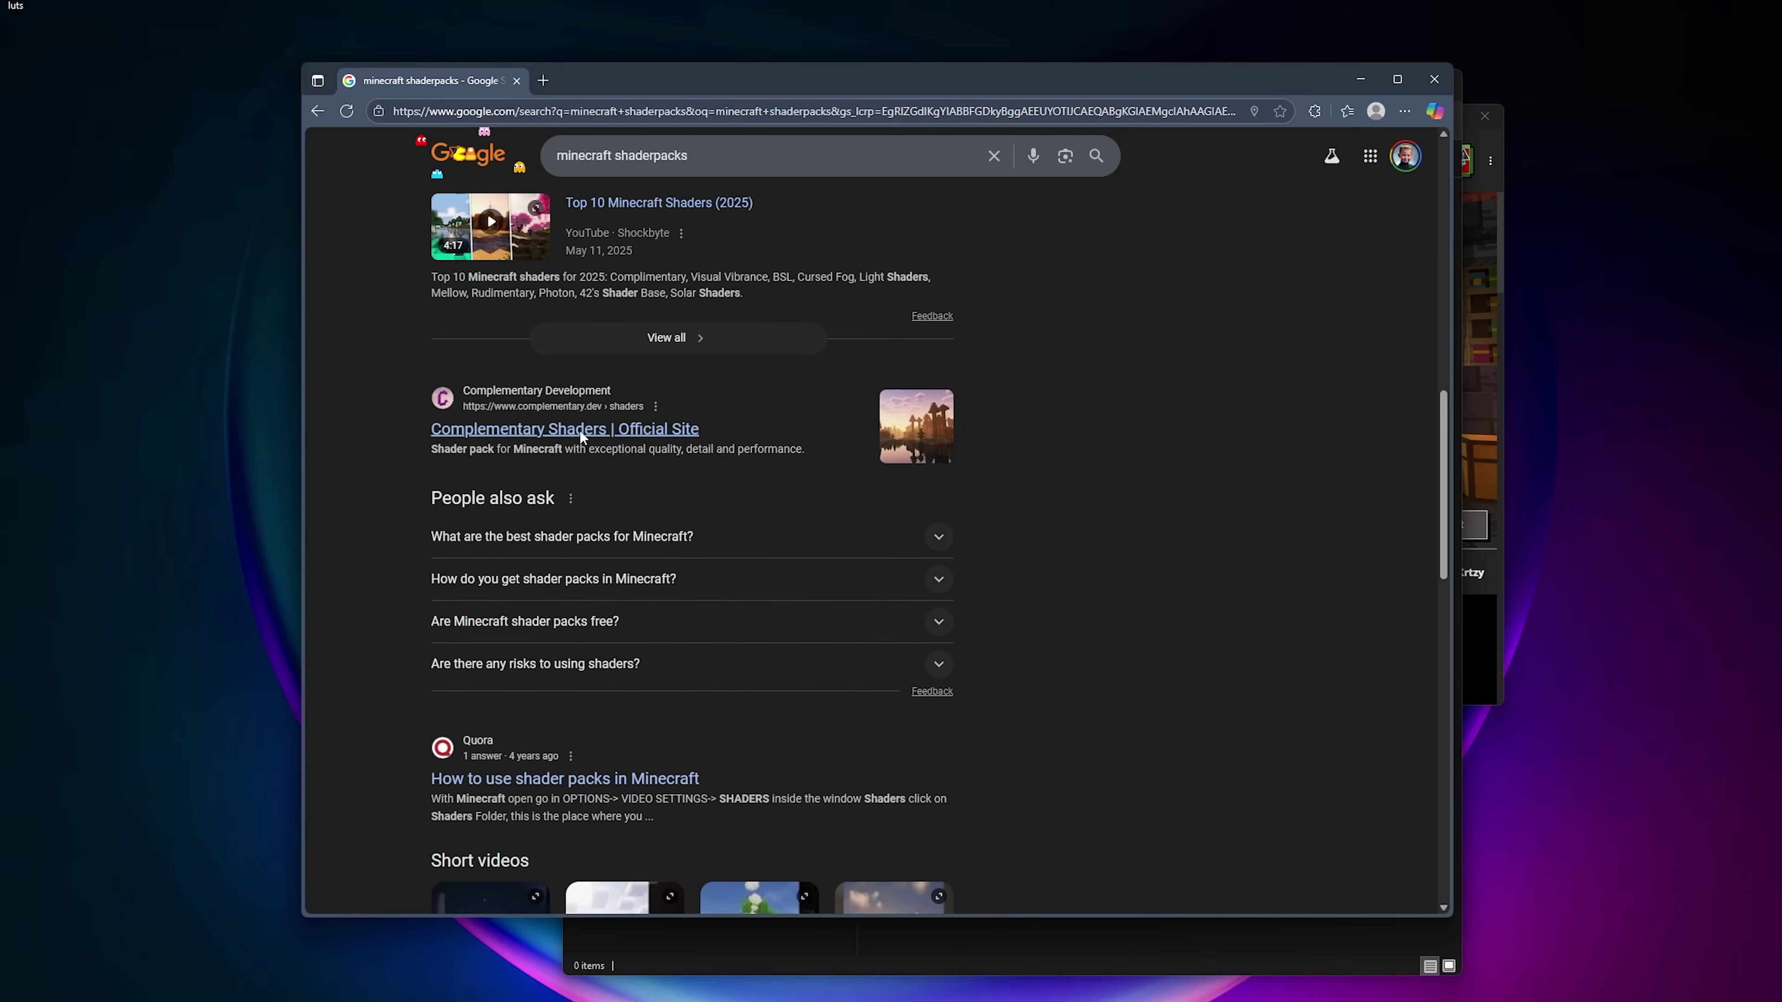
left_click(580, 430)
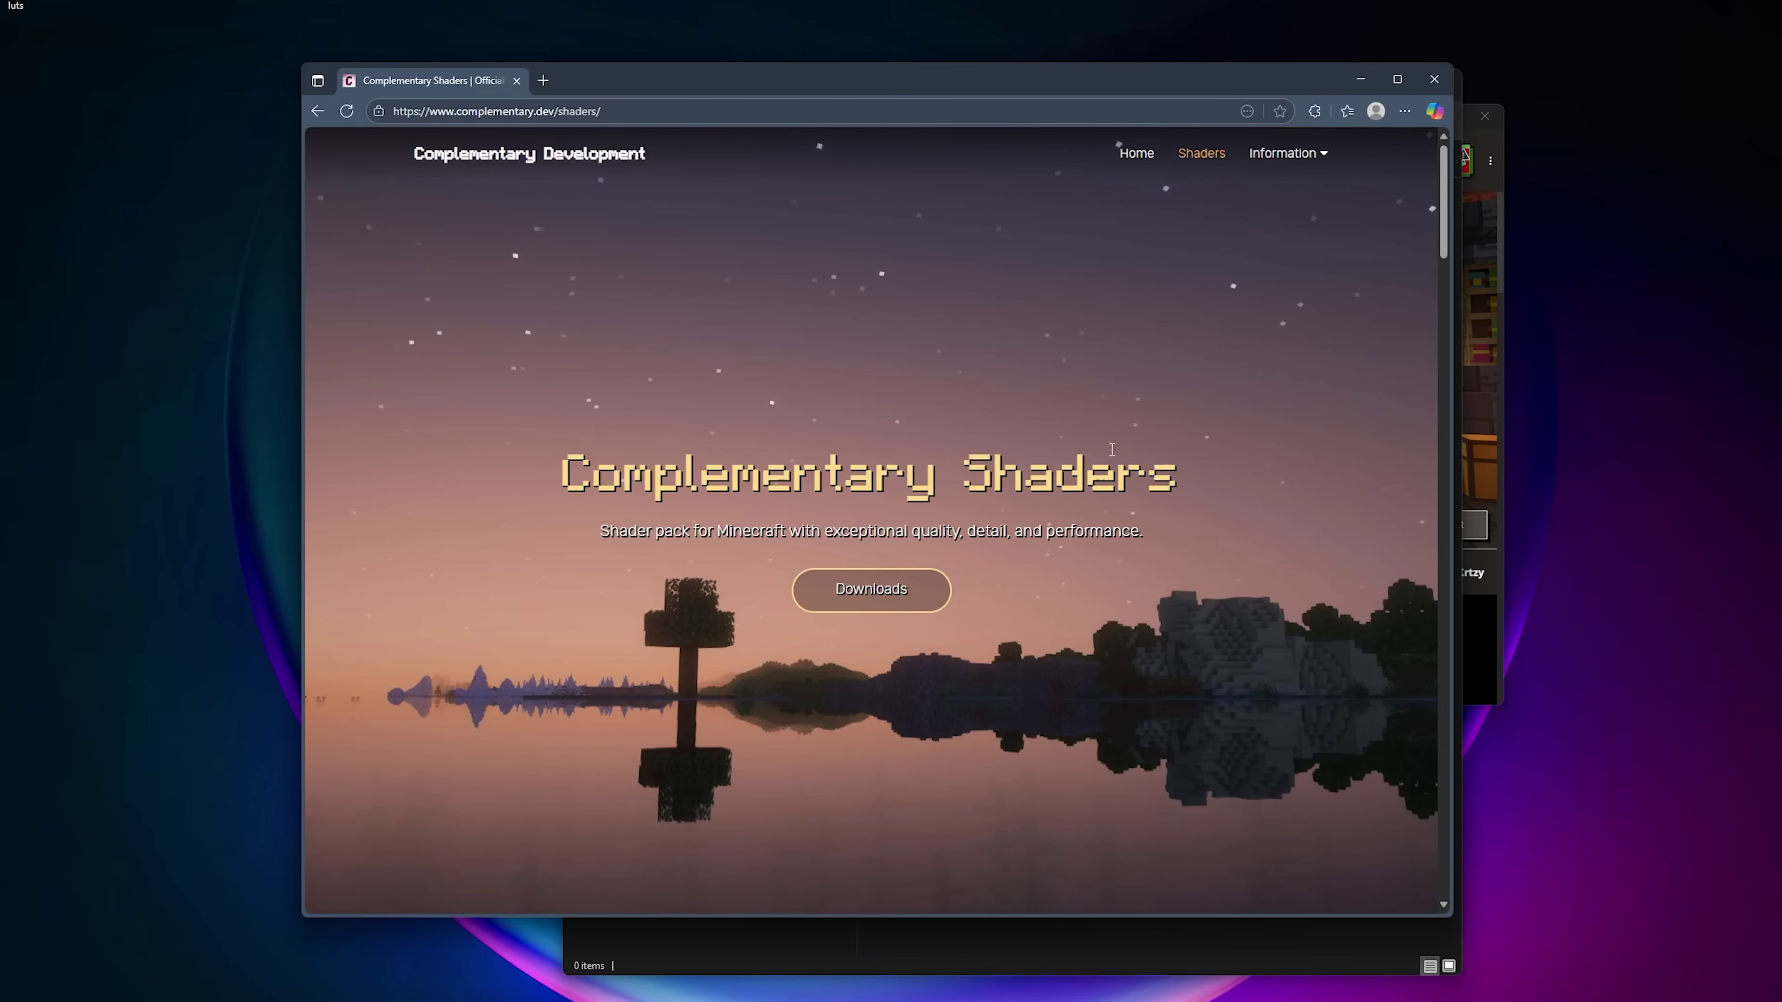
scroll(975, 500, "down", 5)
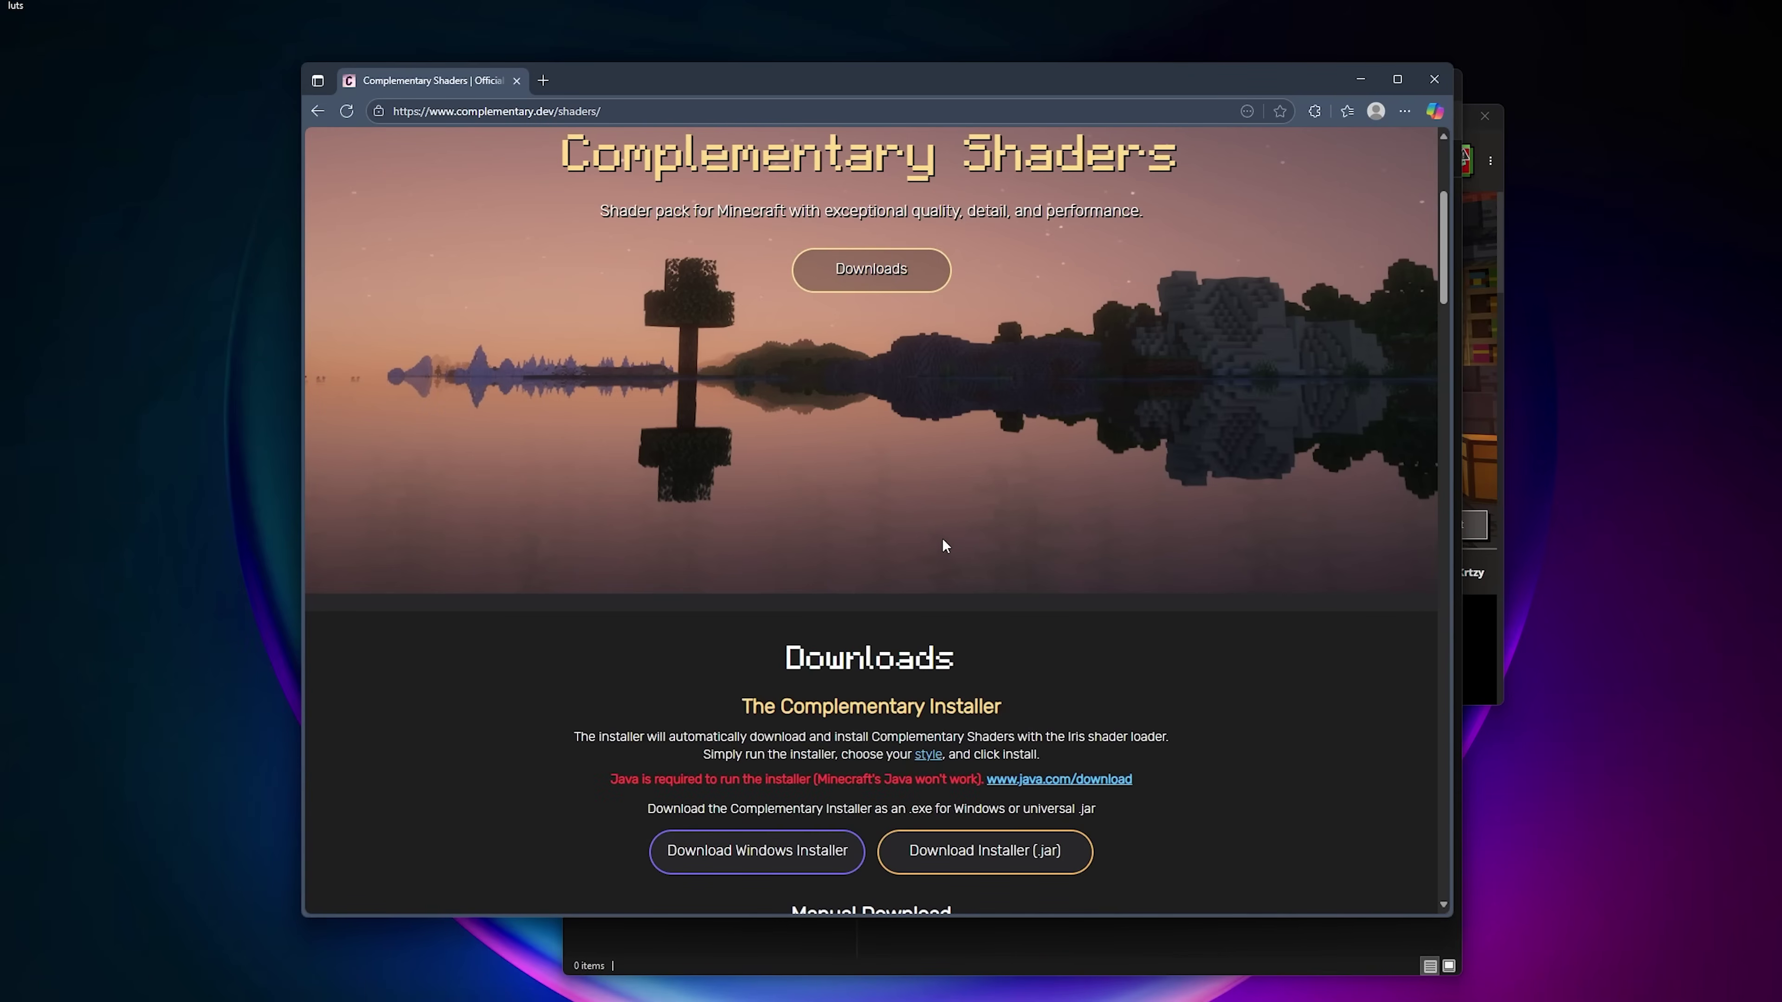
scroll(942, 545, "down", 6)
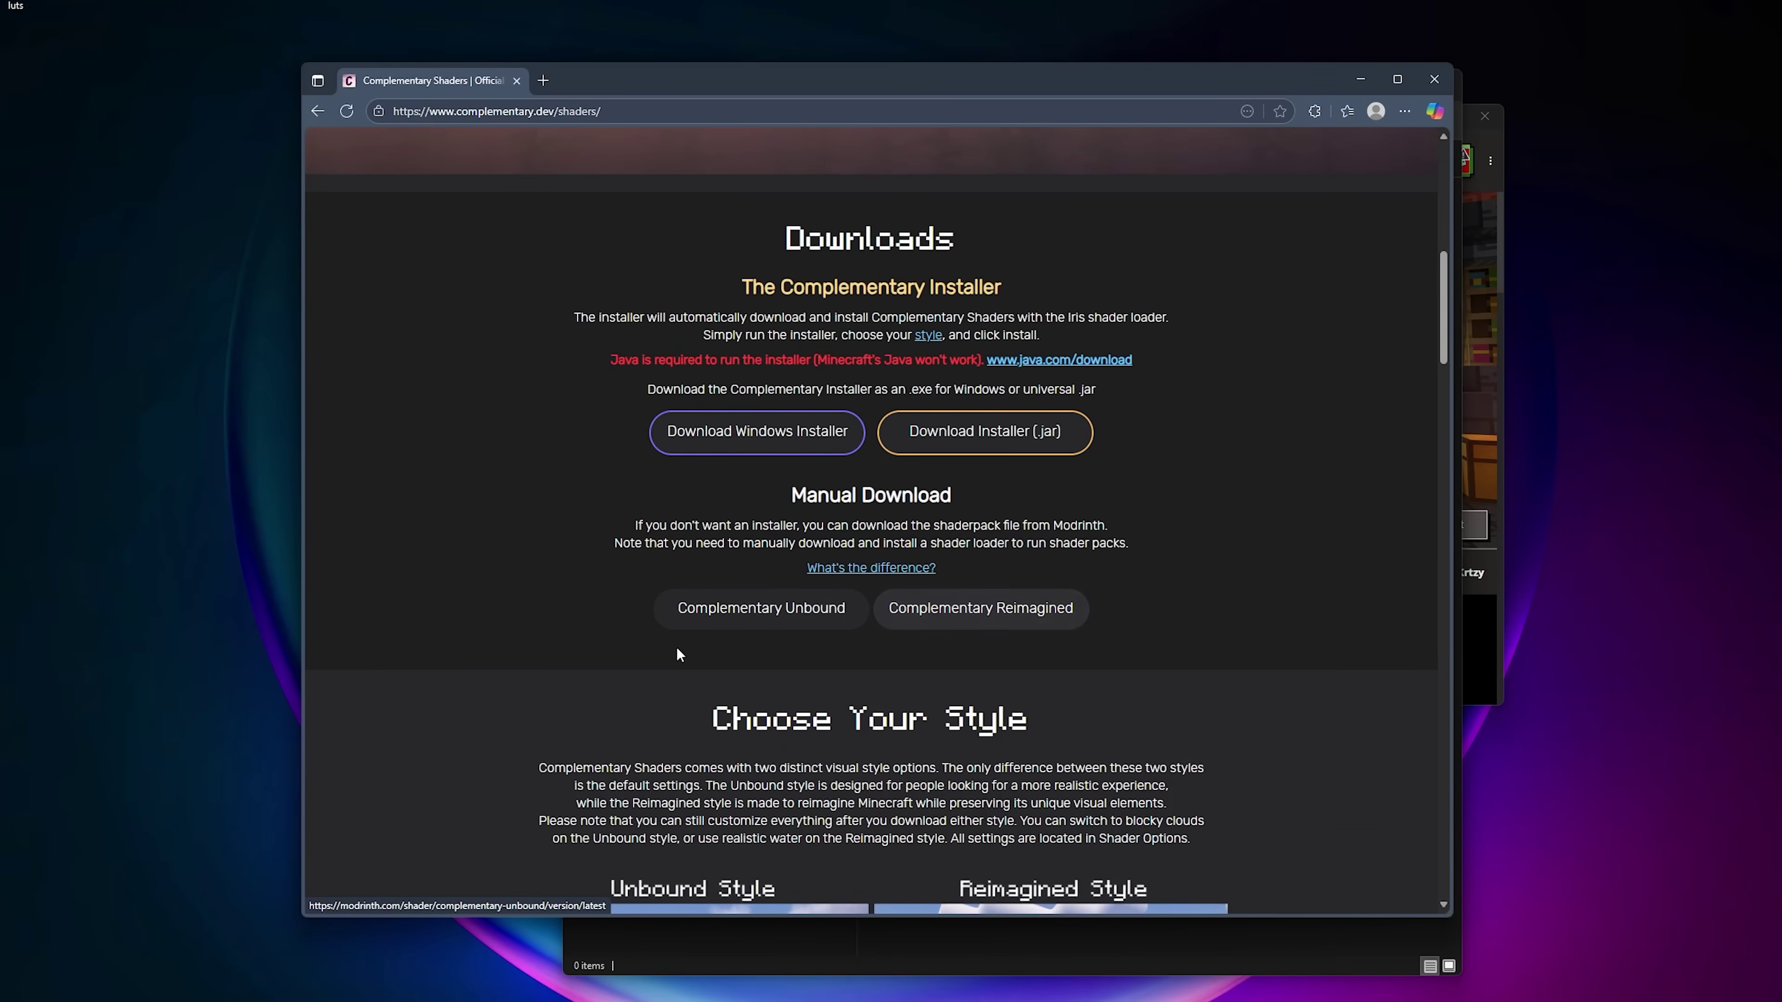
left_click(806, 617)
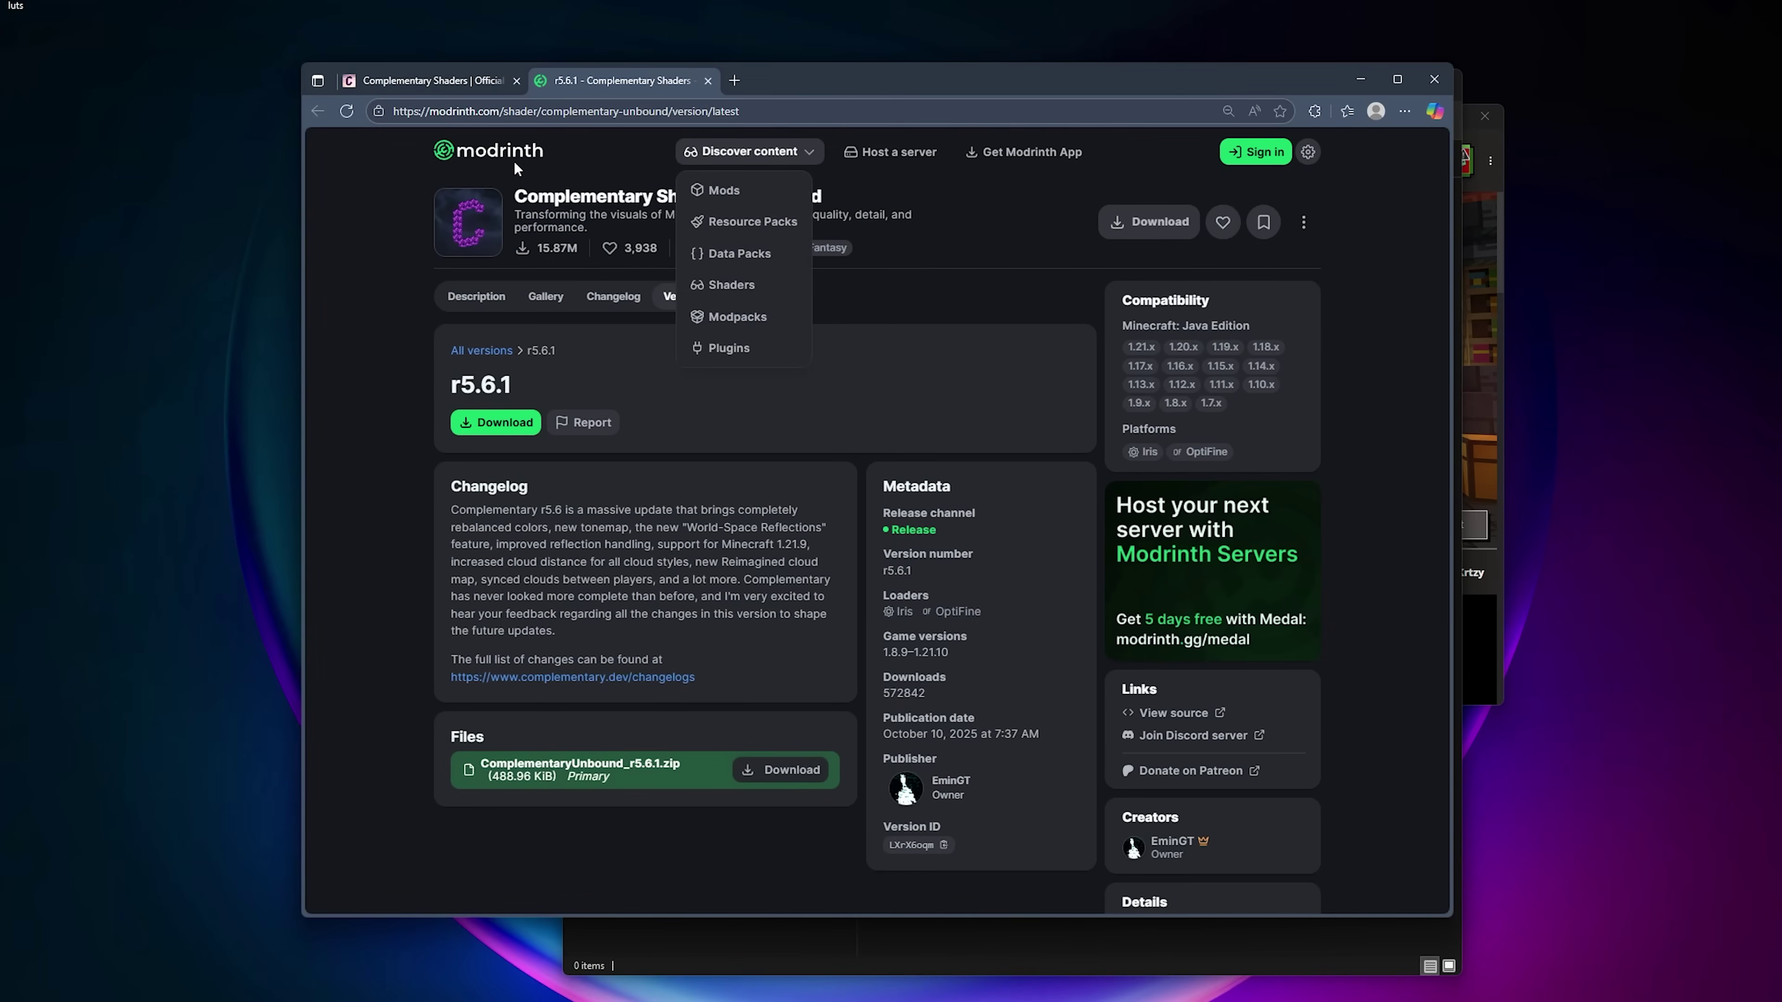
Step: Download ComplementaryUnbound_r5.6.1.zip for game version 1.19.3 on the Iris platform
left_click(1146, 224)
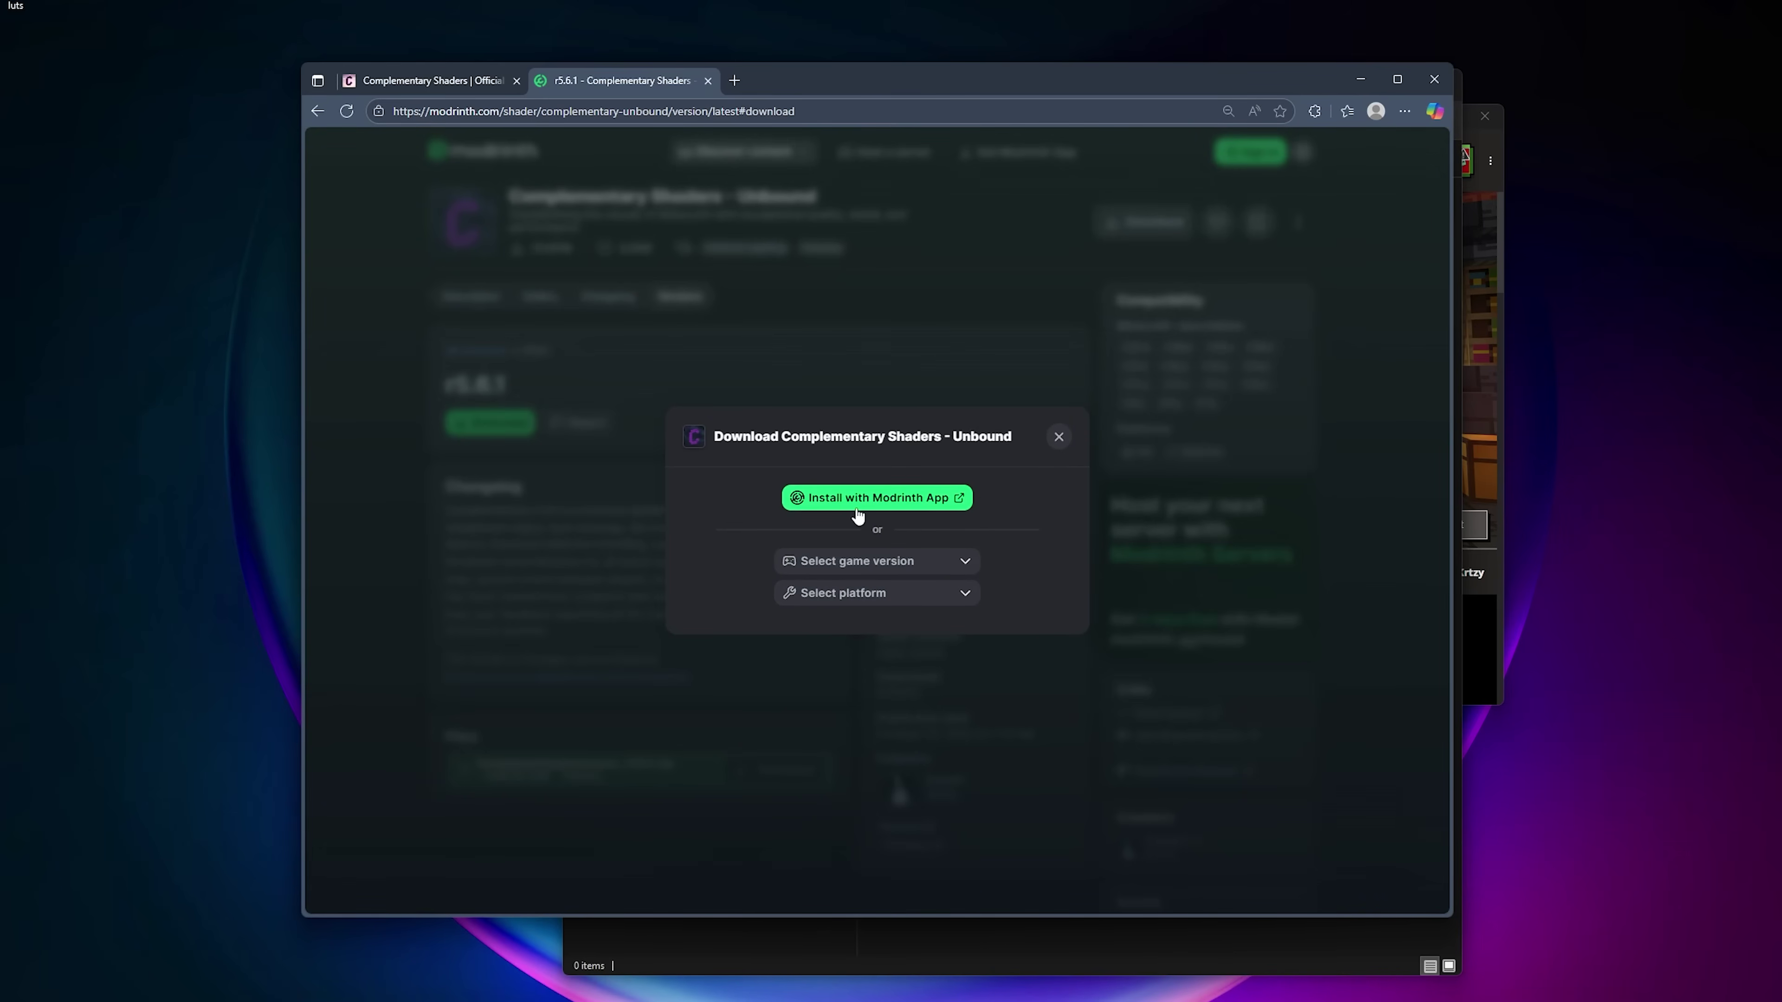
left_click(868, 568)
scroll(915, 592, "down", 5)
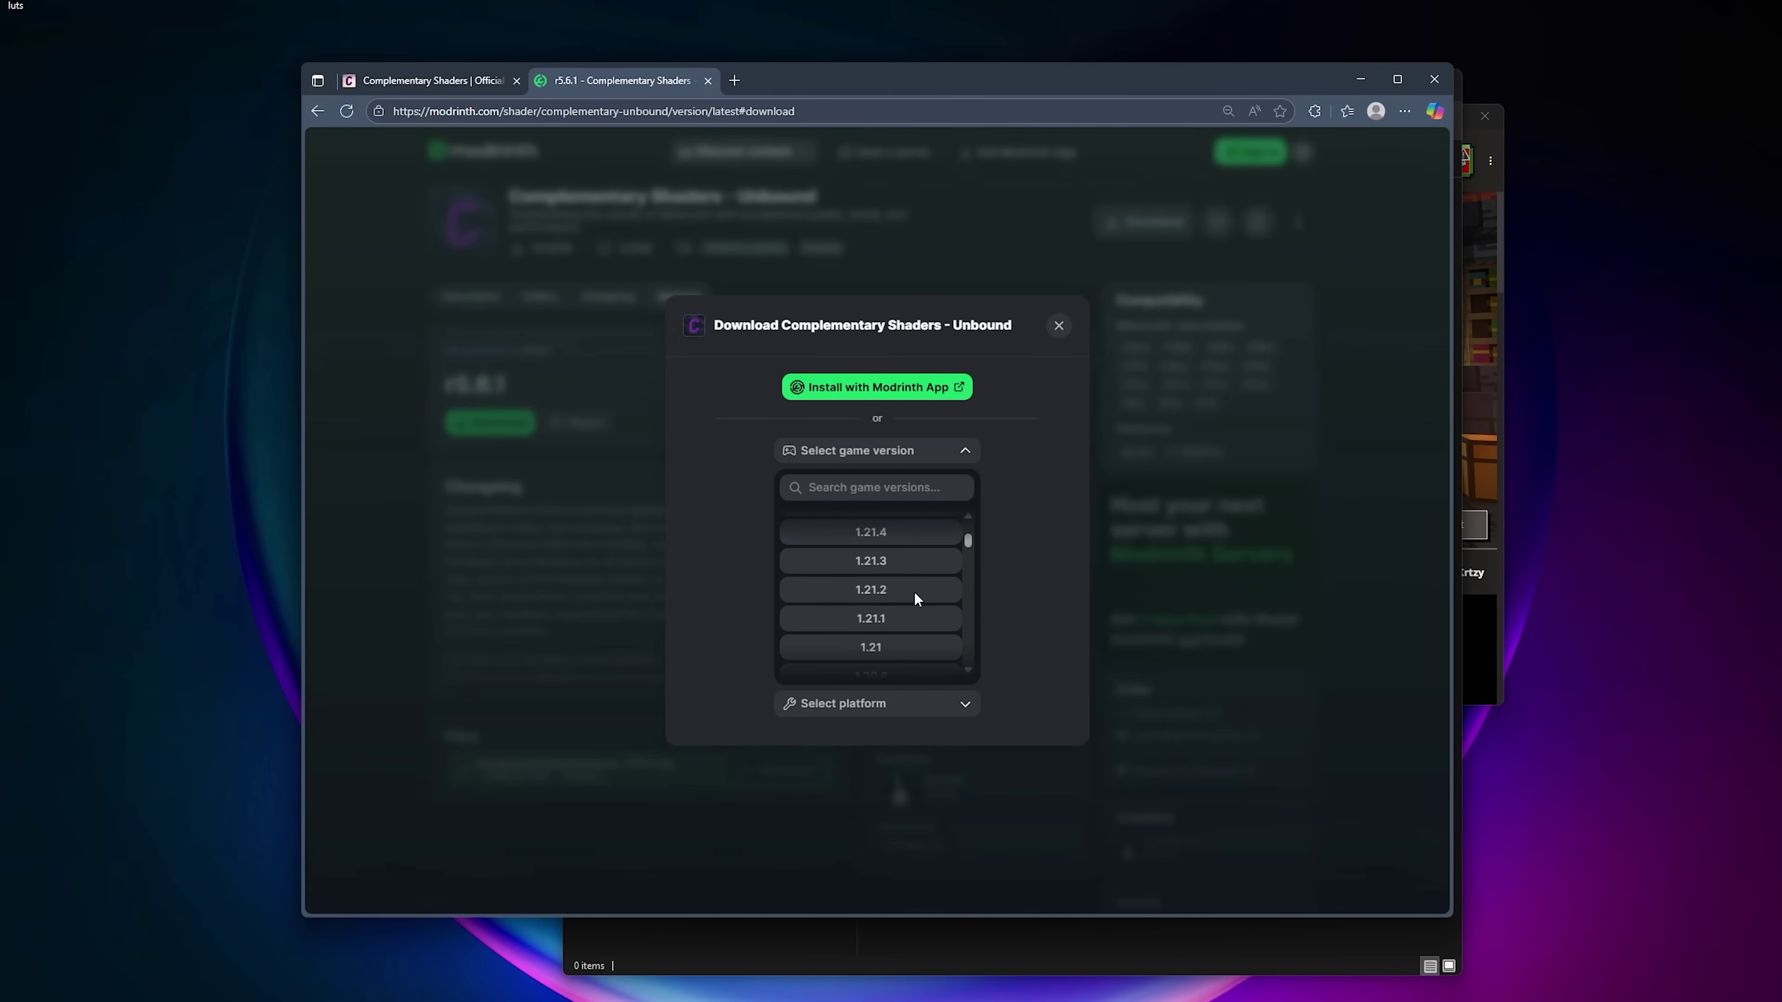
left_click(911, 588)
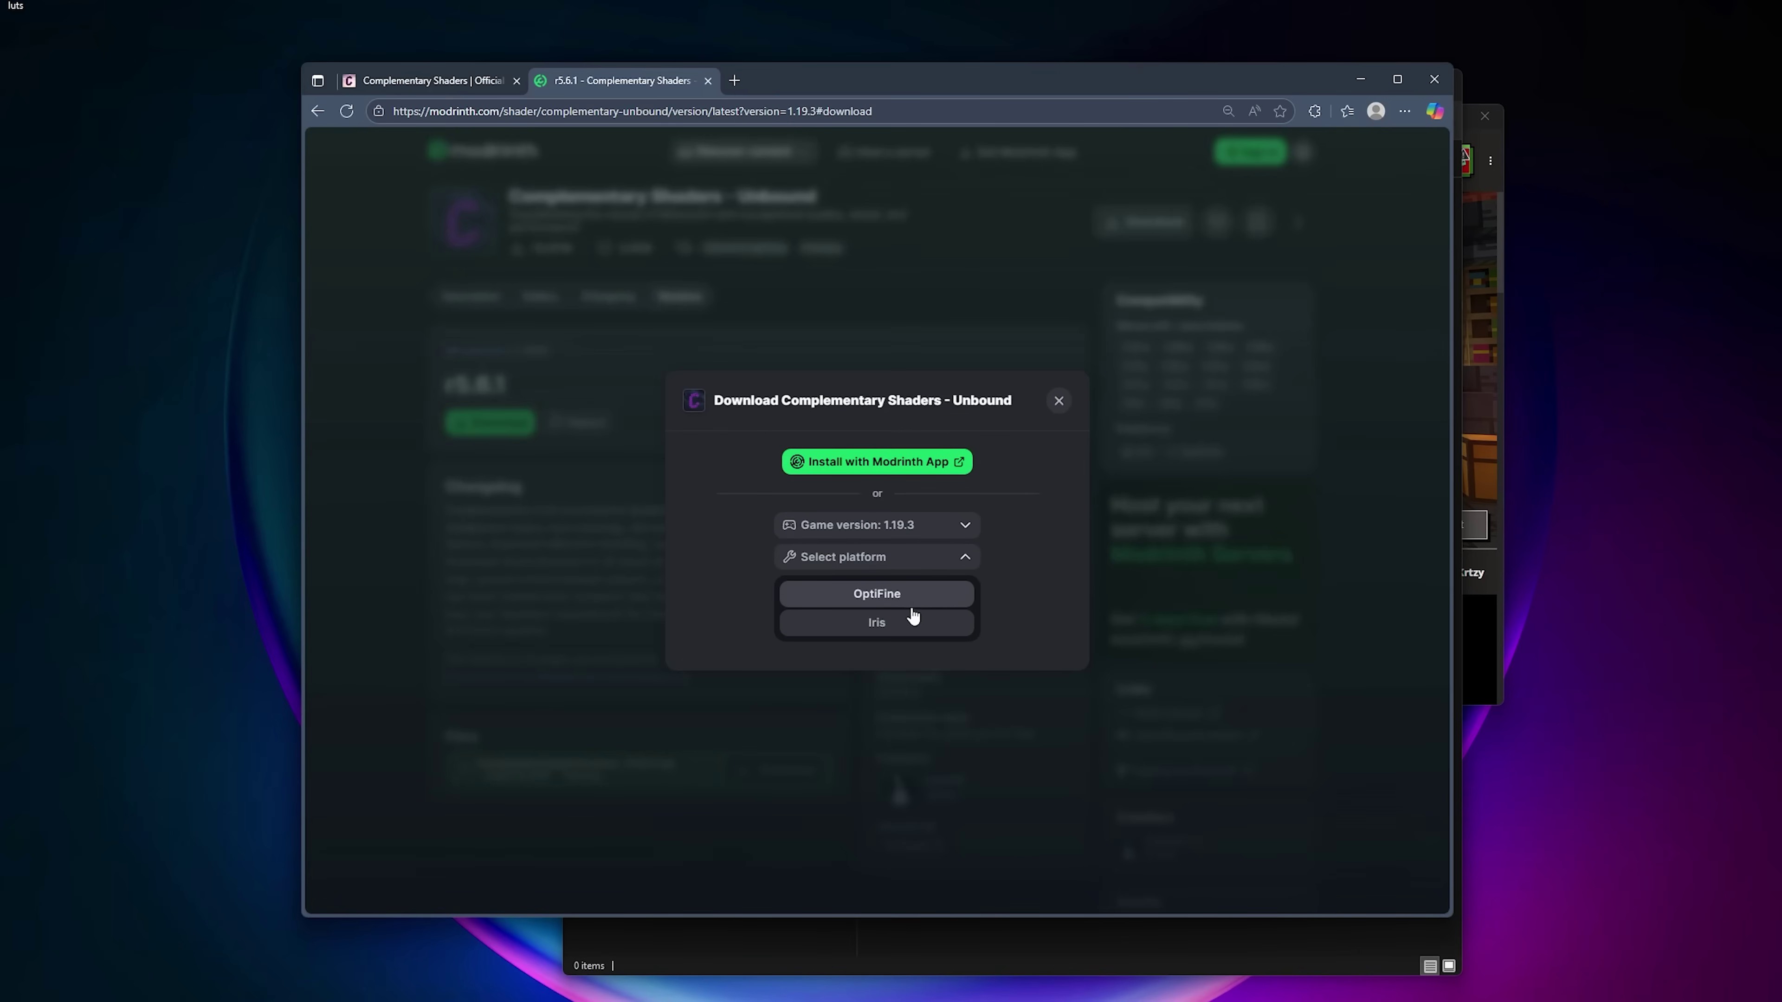
left_click(926, 592)
left_click(912, 624)
left_click(966, 620)
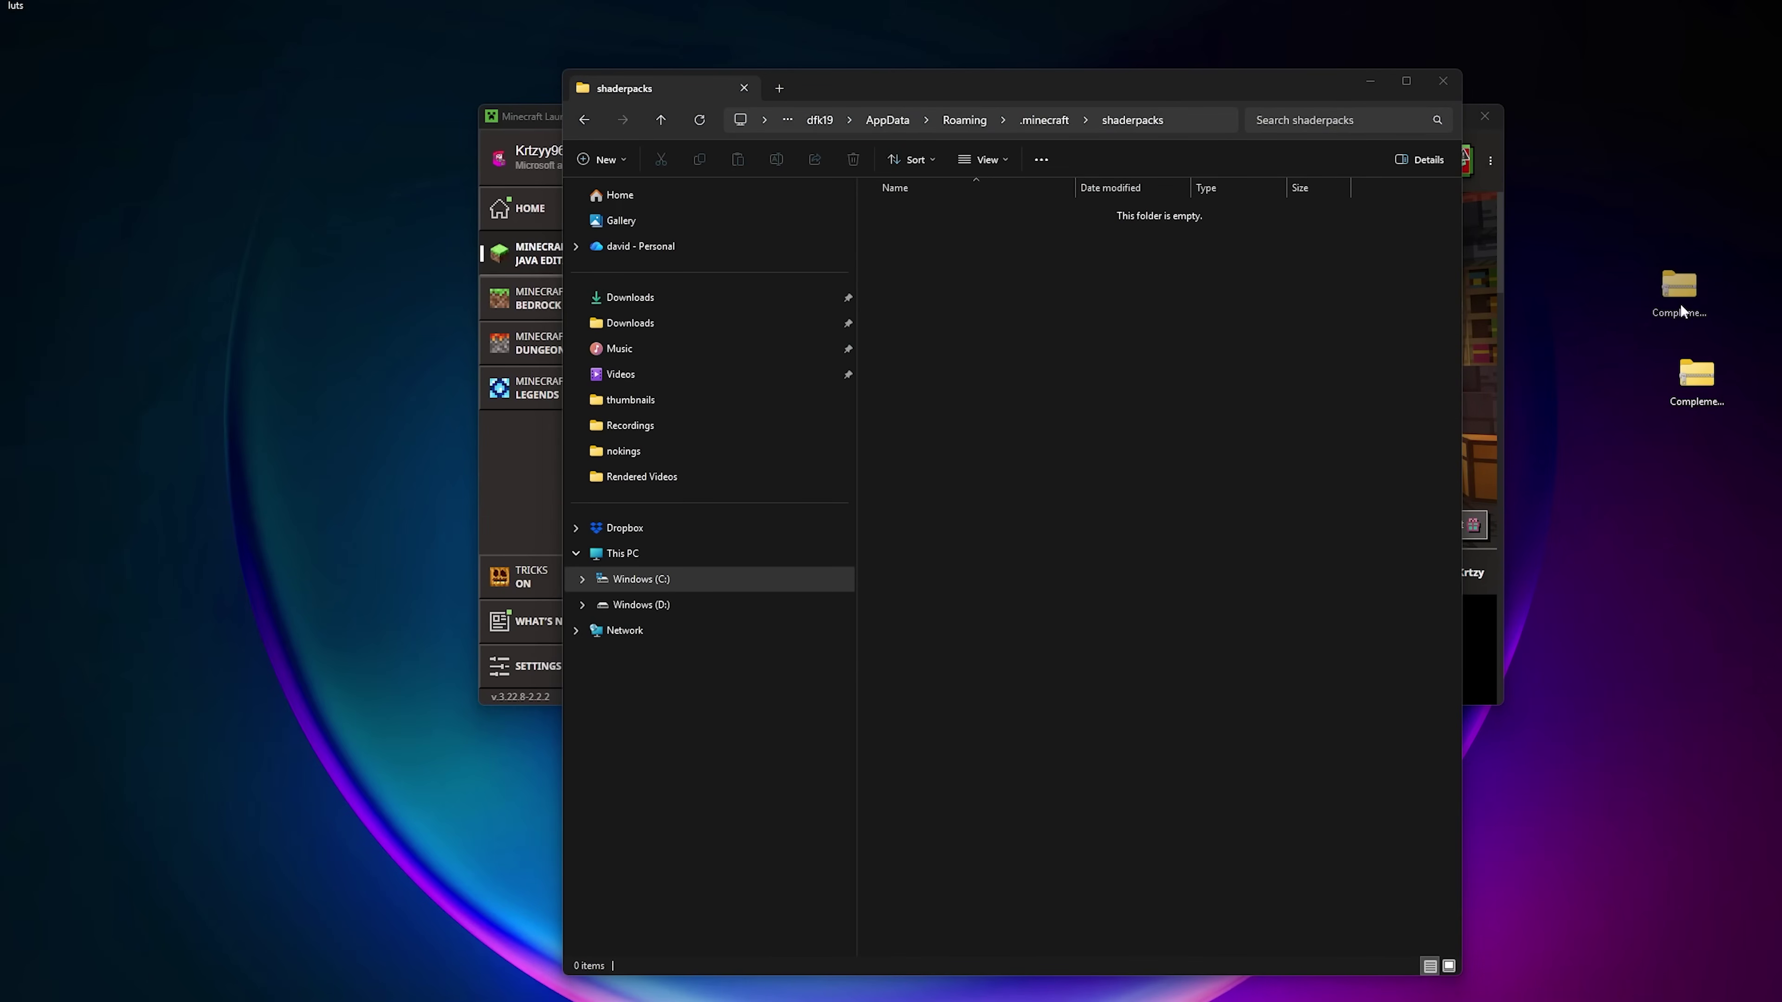
Step: Move the downloaded zip into the shaderpacks folder and launch Minecraft with the Fabric profile
left_click_drag(1680, 303, 1104, 312)
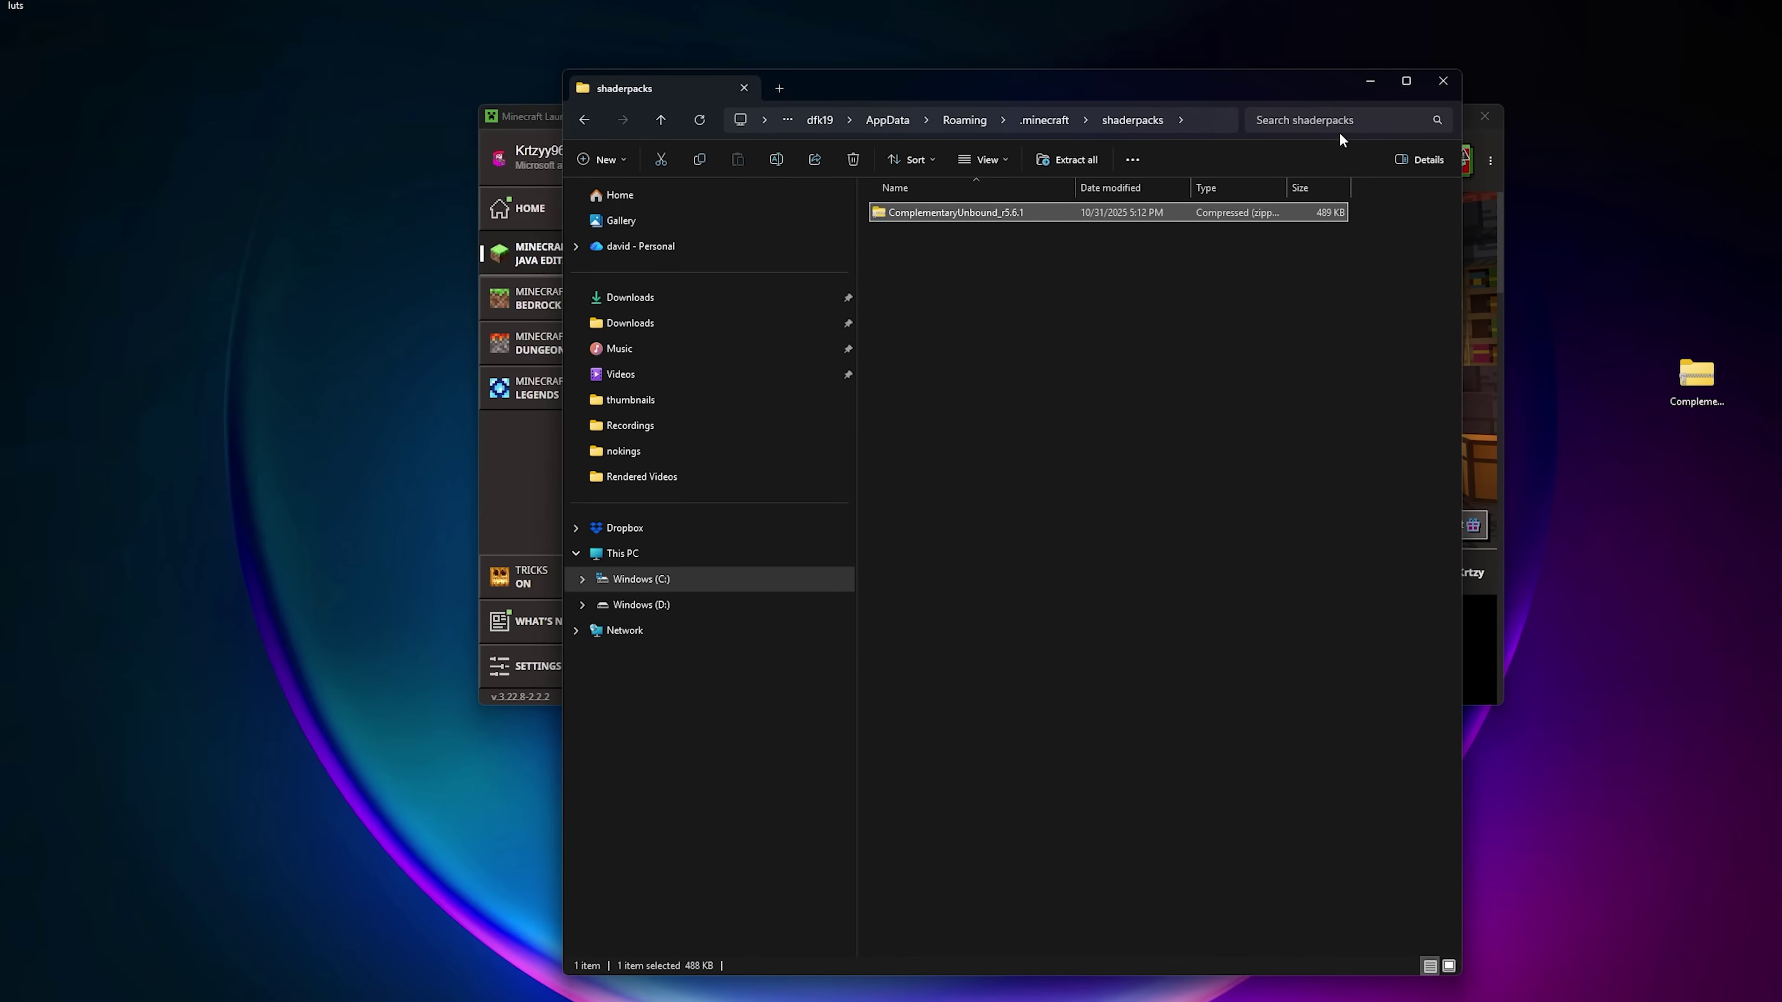
left_click(1376, 82)
left_click(1065, 542)
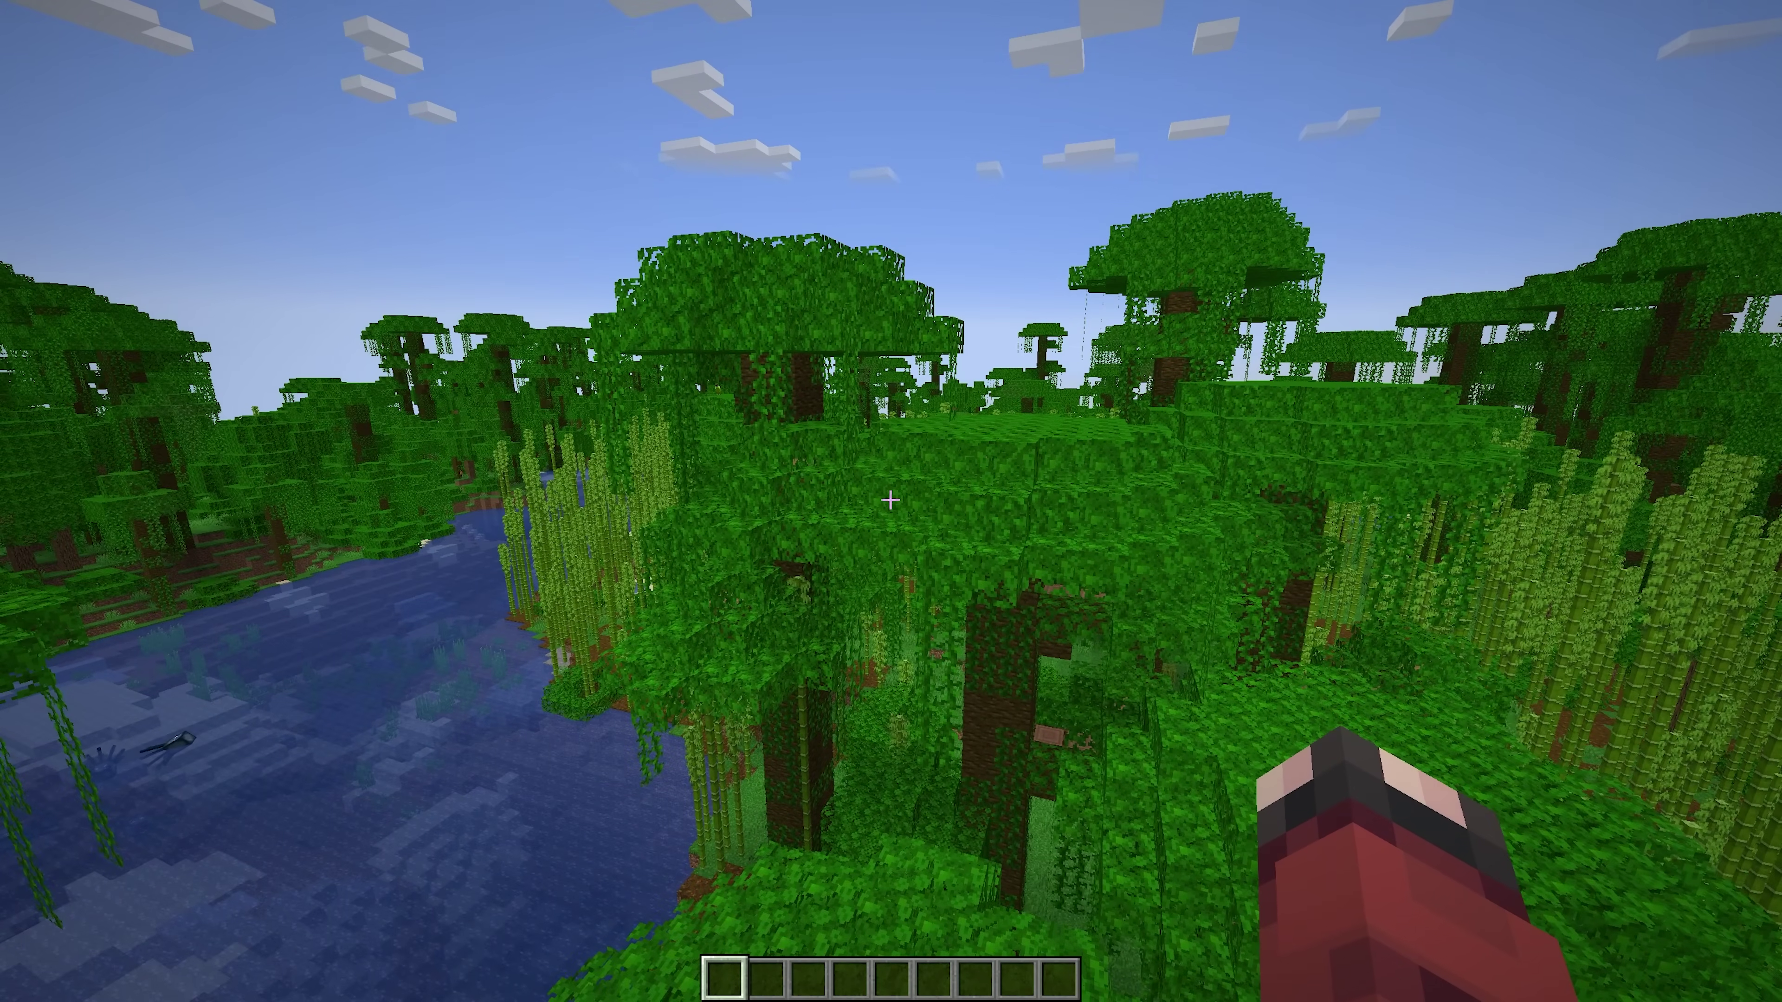
Step: Switch to third-person view and apply the ComplementaryUnbound_r5.6.1 shader pack from Video Settings
key("F5")
key("Escape")
left_click(835, 438)
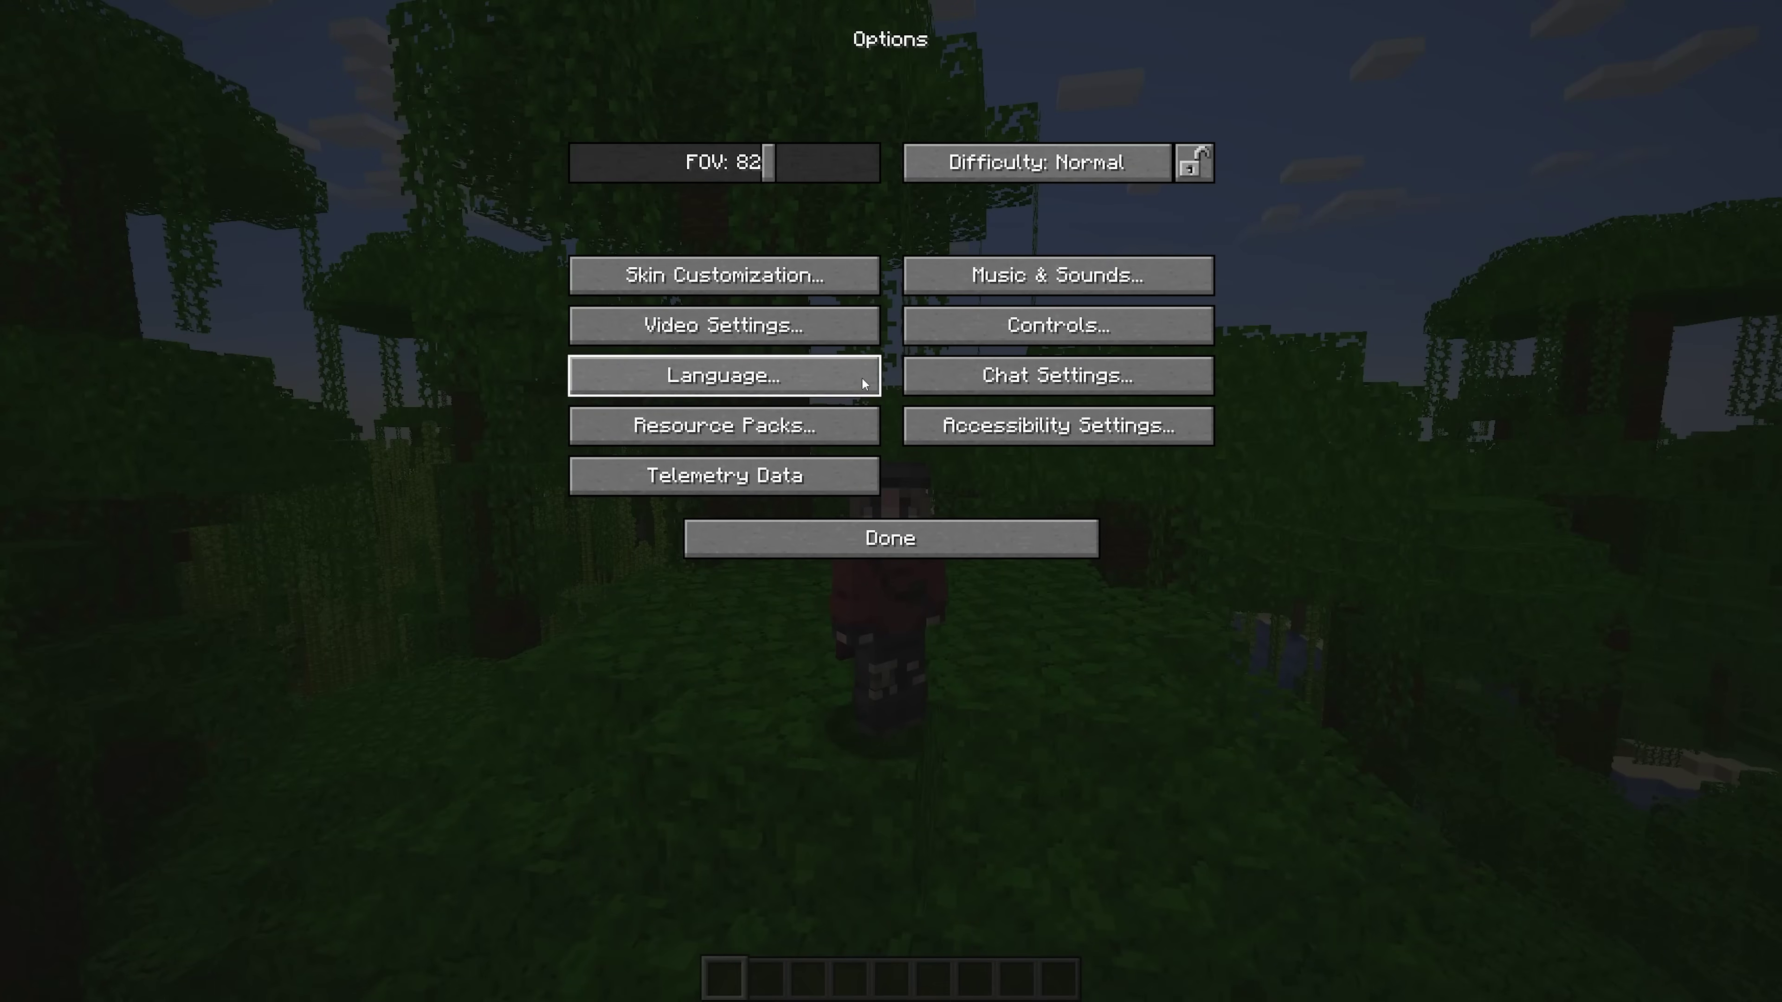
left_click(812, 328)
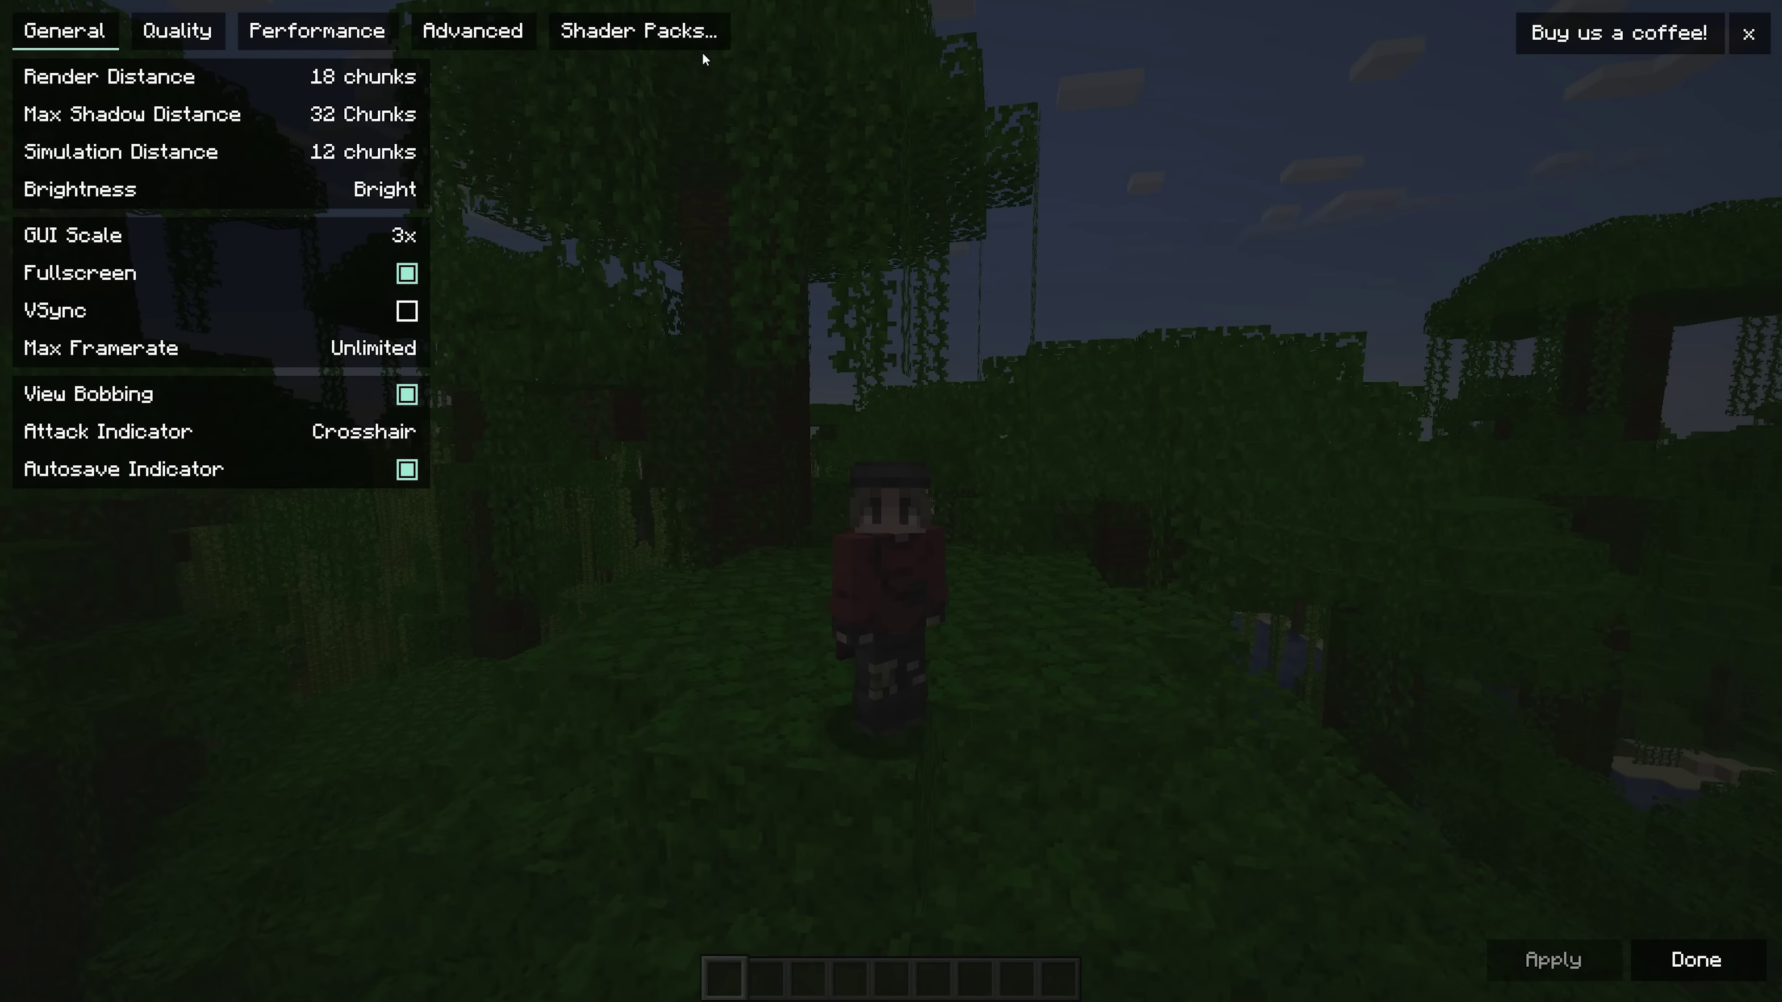
left_click(702, 38)
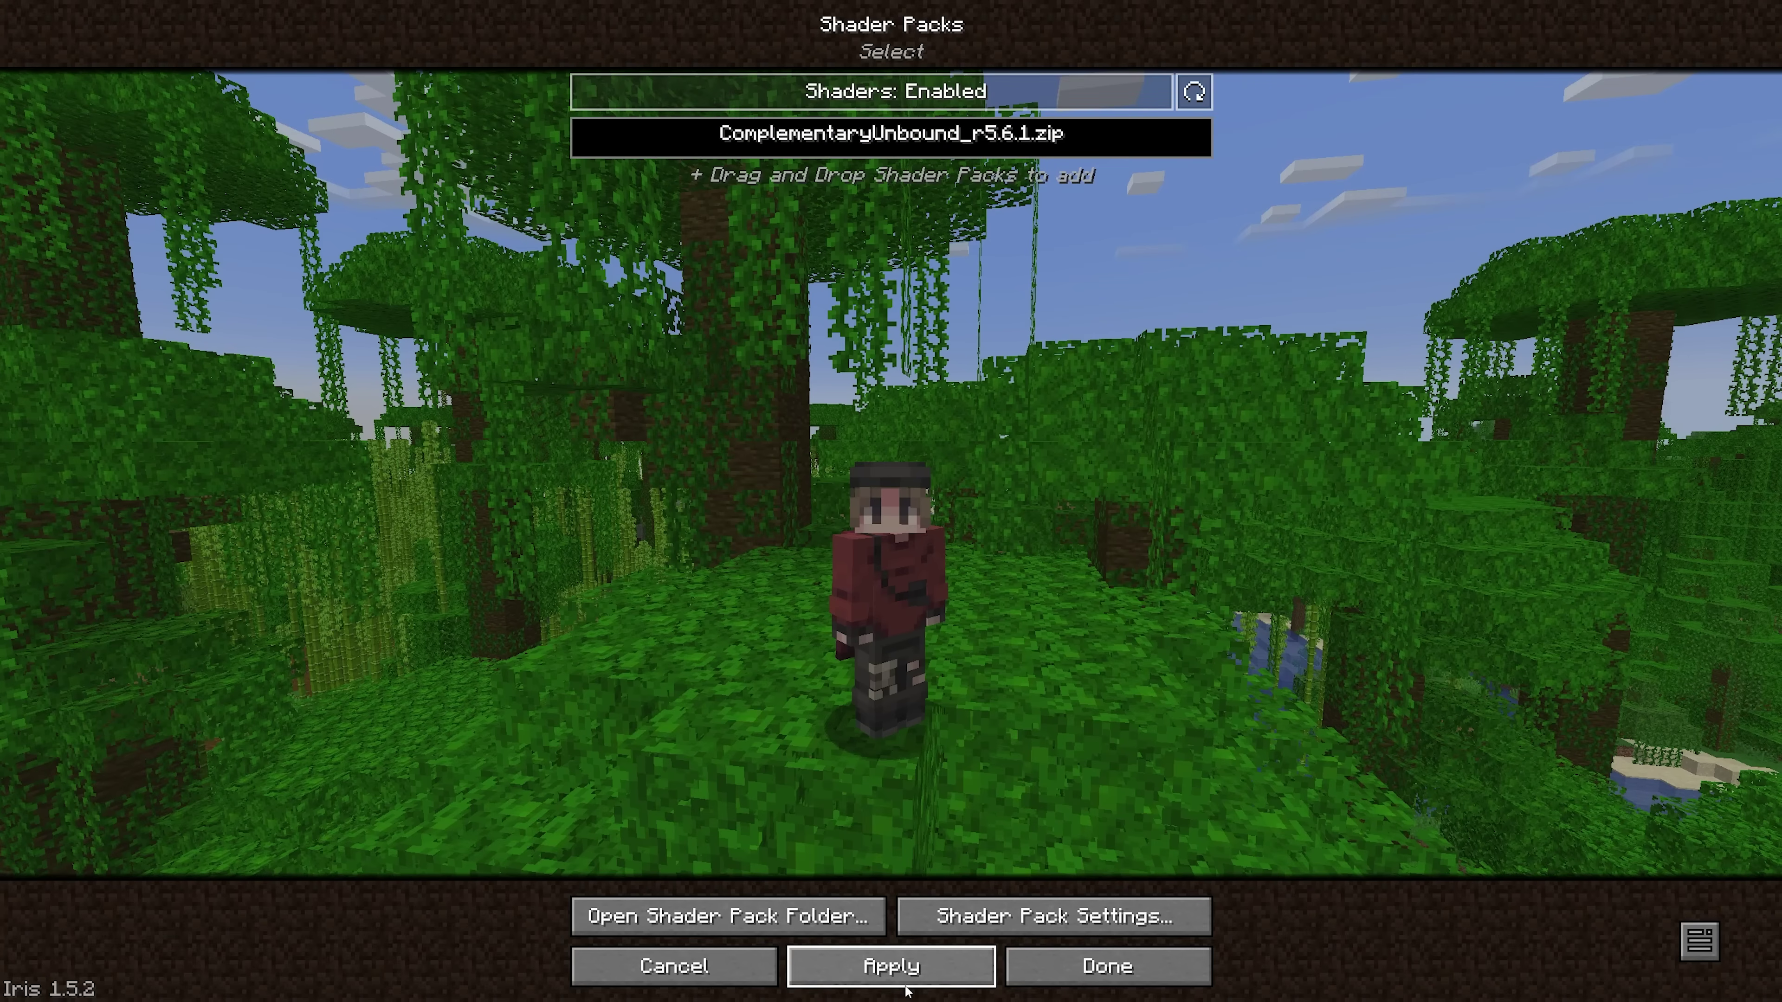
left_click(939, 956)
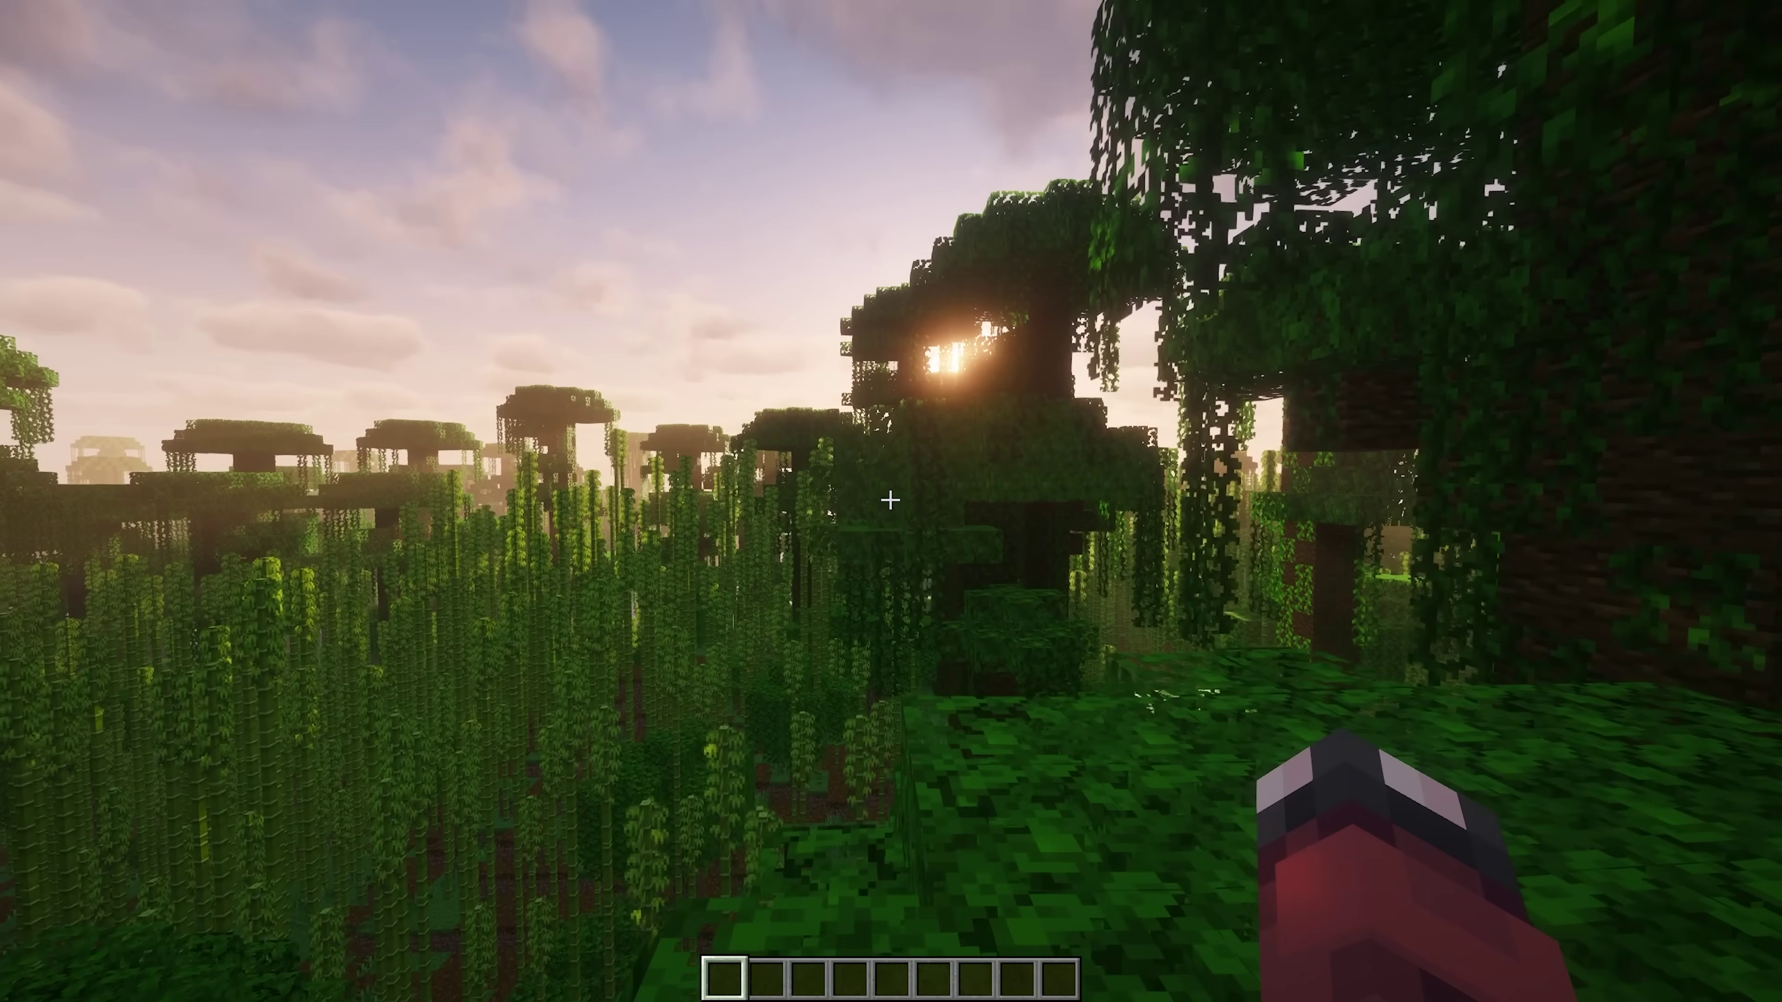
key("F5")
key("F5")
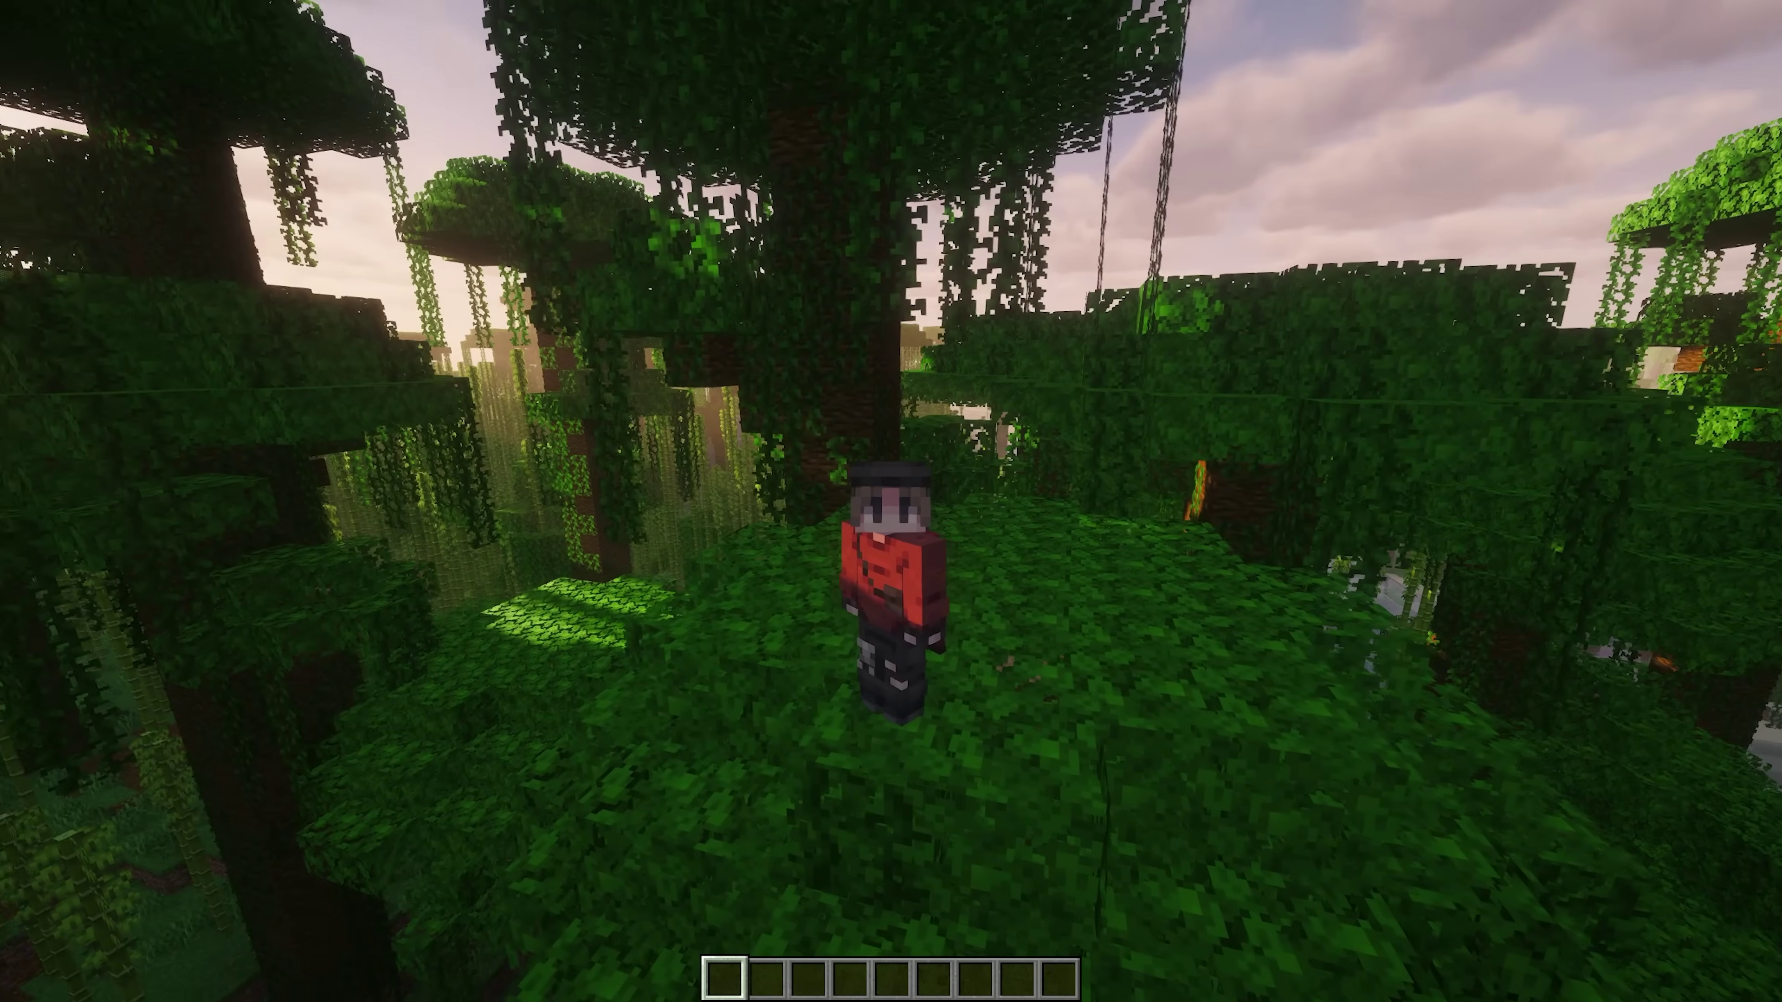
key("F5")
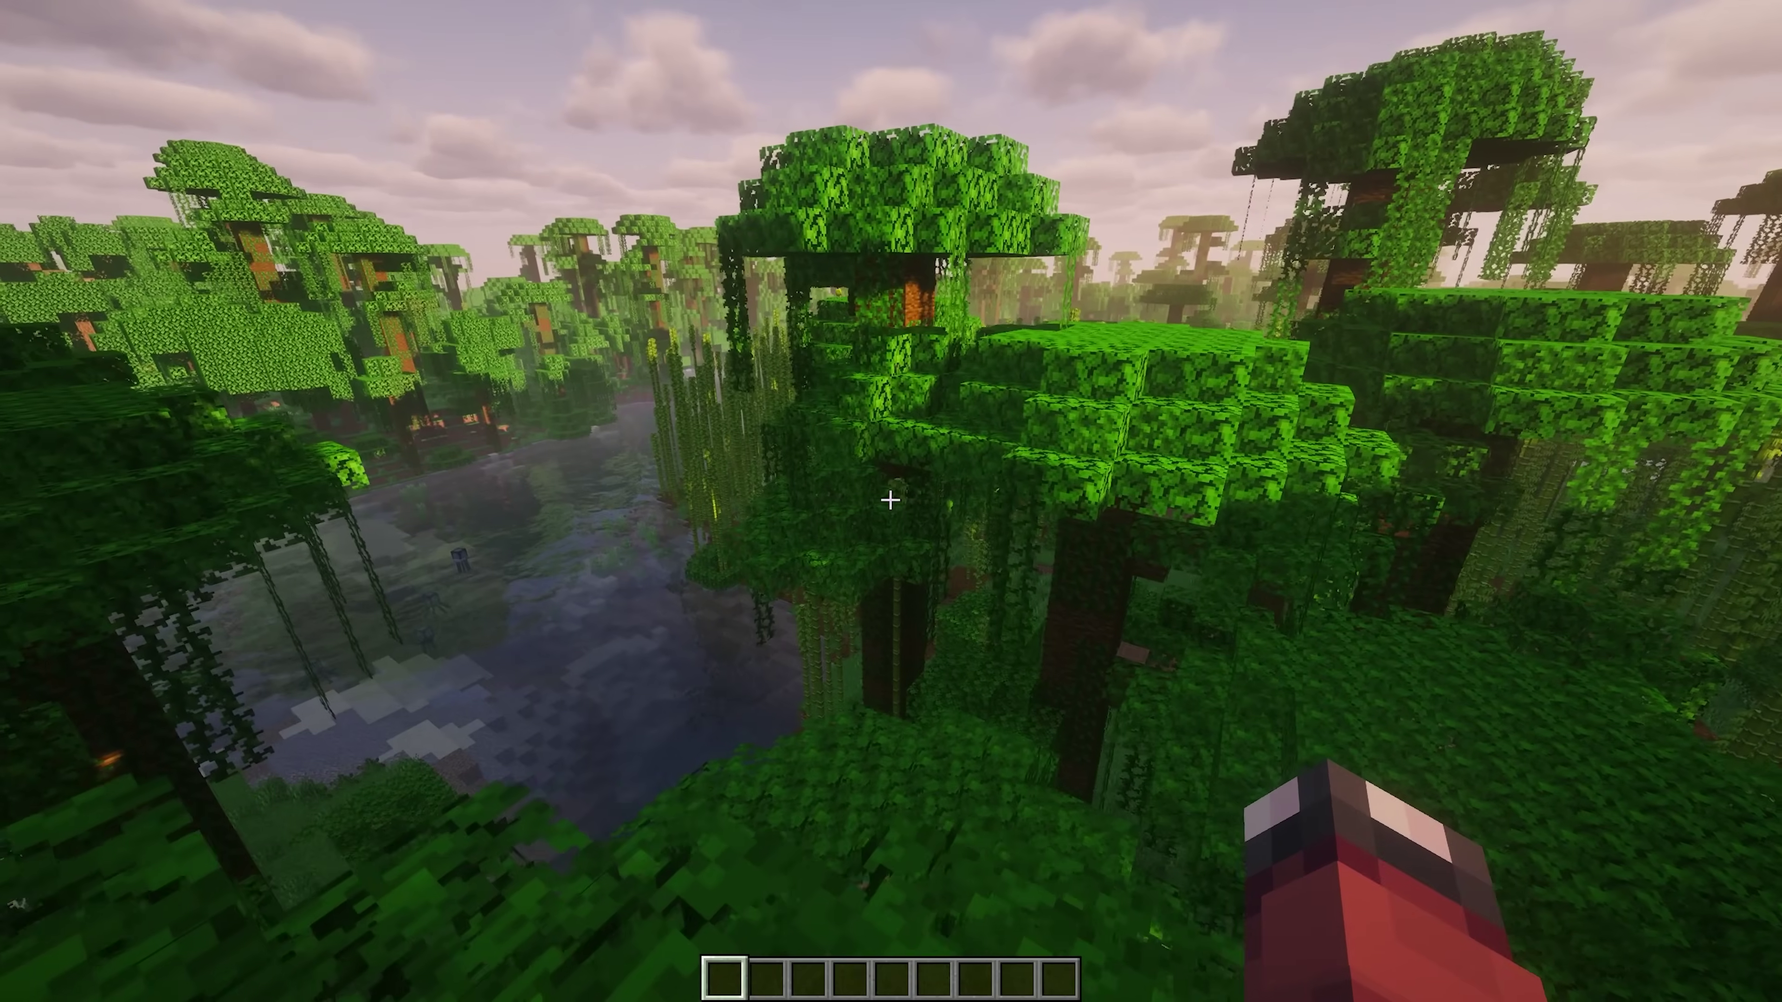
key("F5")
key("F5")
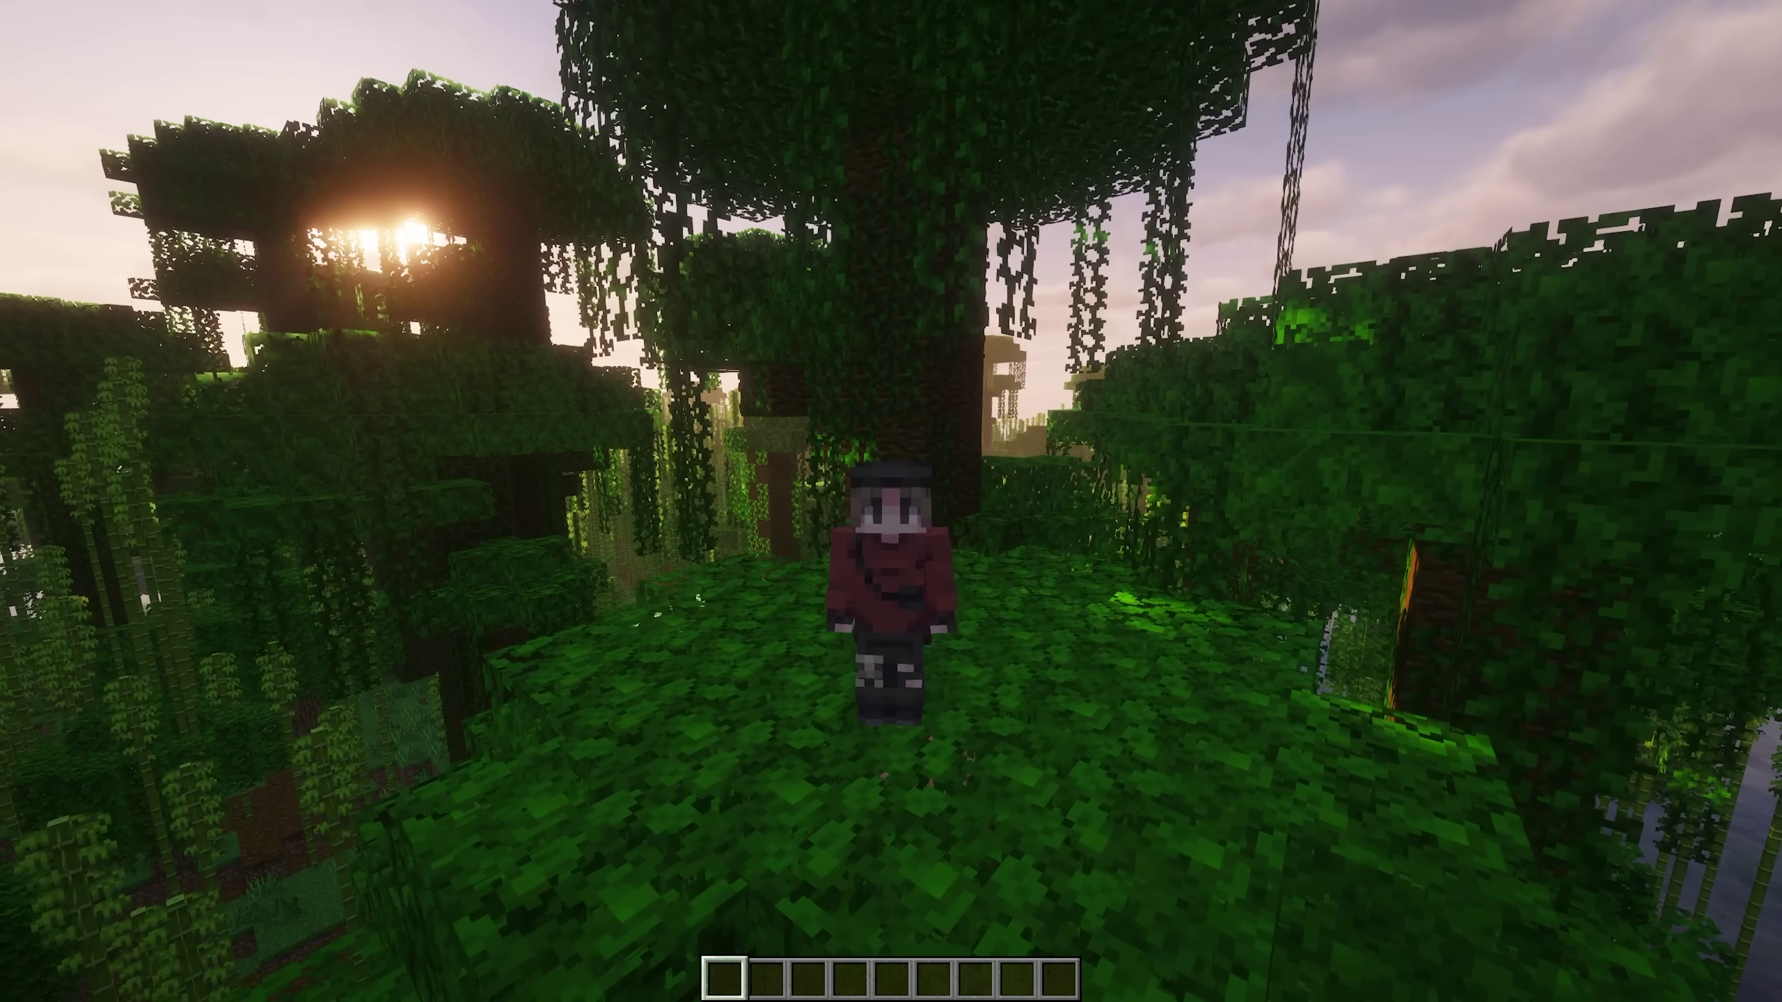